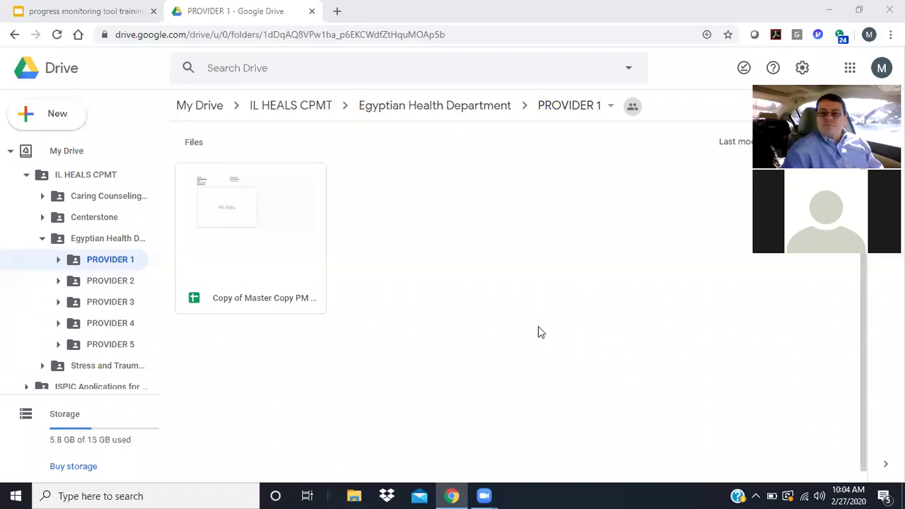
- Switch to the 'progress monitoring tool training' presentation tab
click(75, 11)
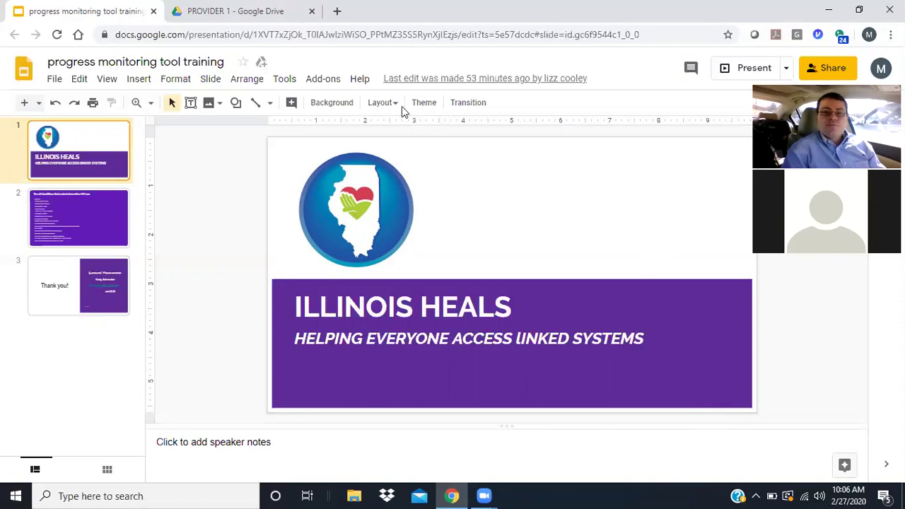
- Review the 18 PHI identifiers slide, then return to the PROVIDER 1 Drive folder
key(ctrl+Tab)
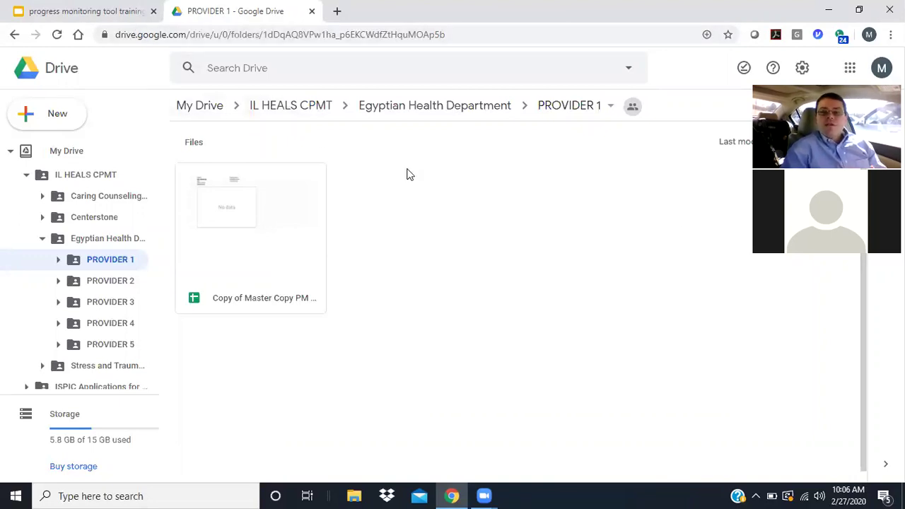
click(117, 15)
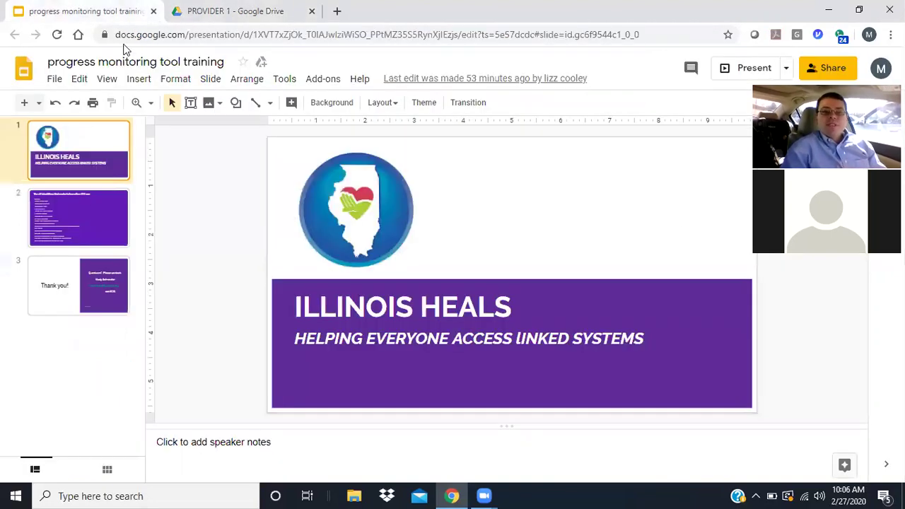
click(106, 201)
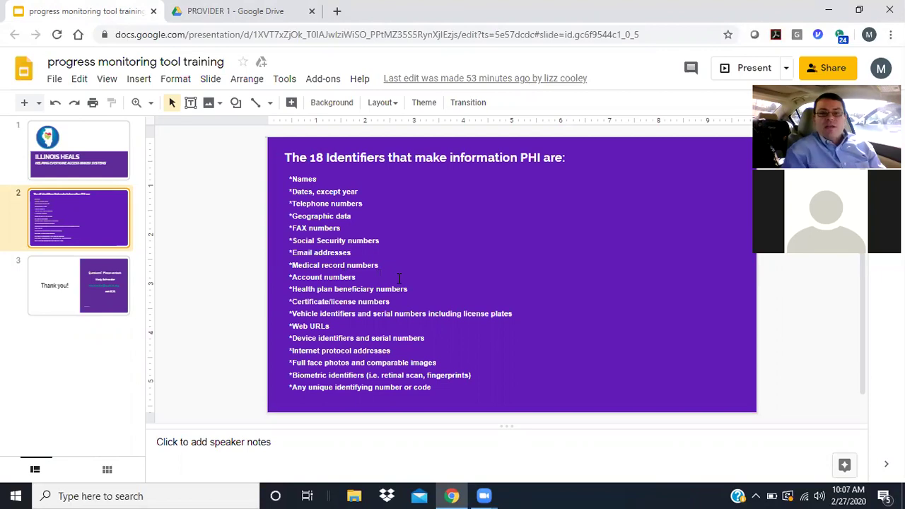
click(240, 11)
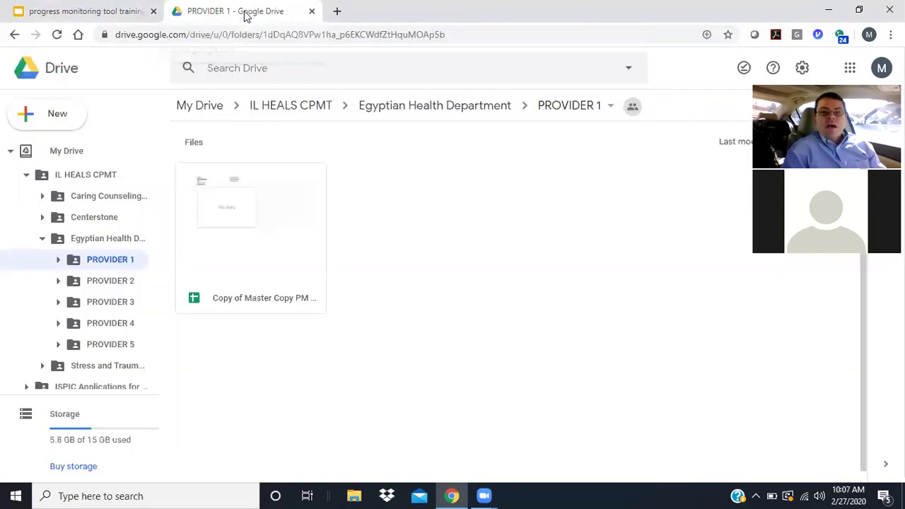
click(111, 9)
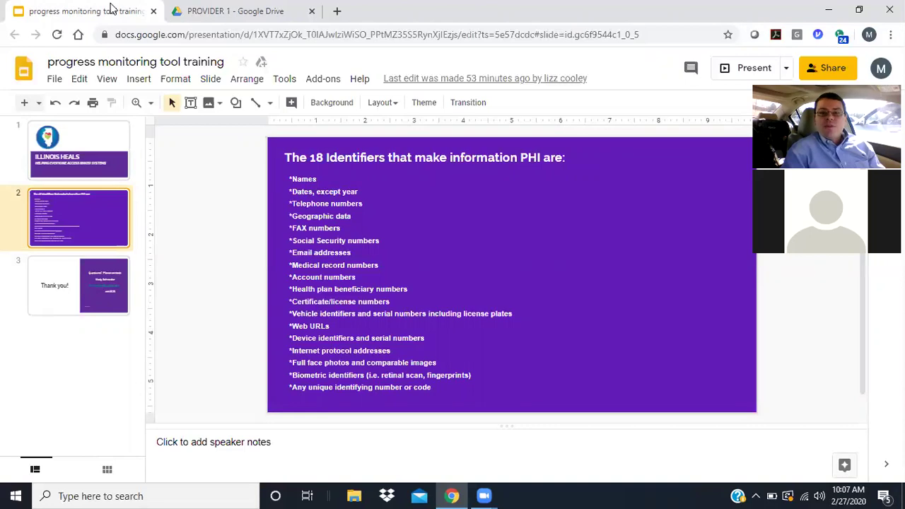
click(228, 17)
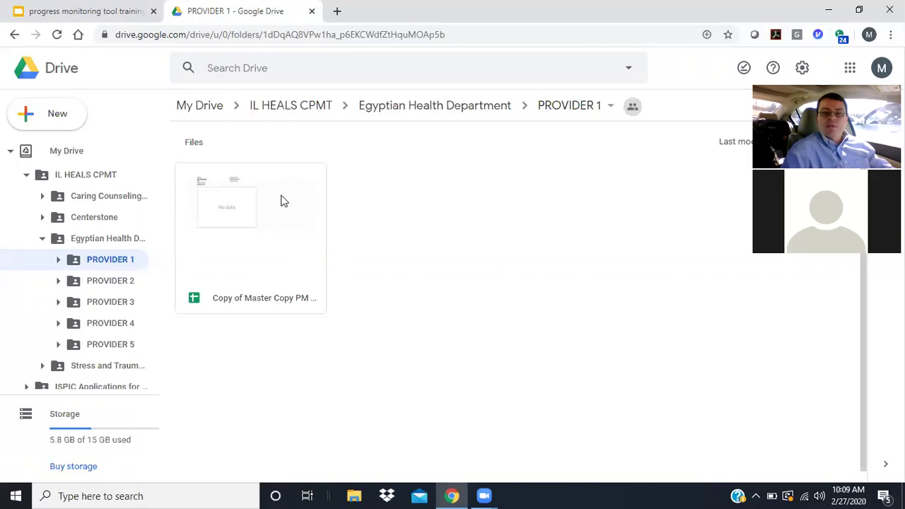
- Make a copy of the Master Copy PM Tool spreadsheet in the PROVIDER 1 folder
right_click(281, 201)
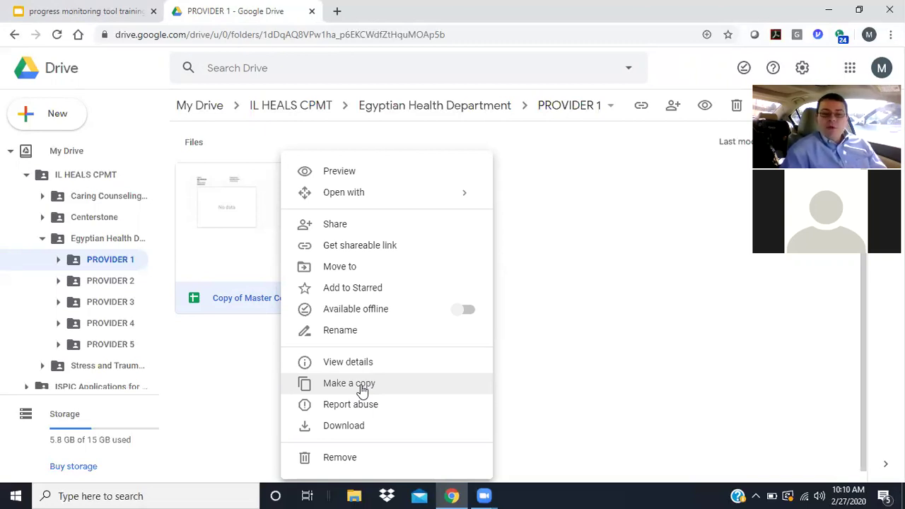
click(361, 390)
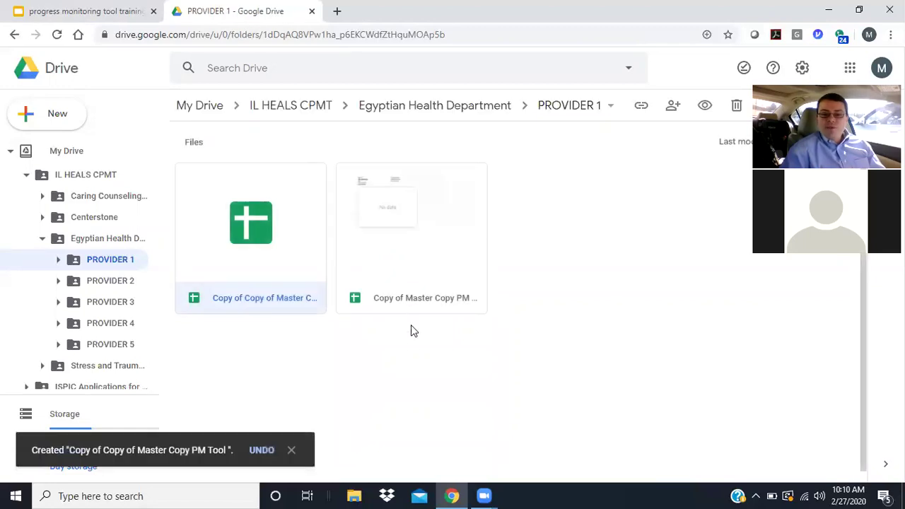
right_click(267, 236)
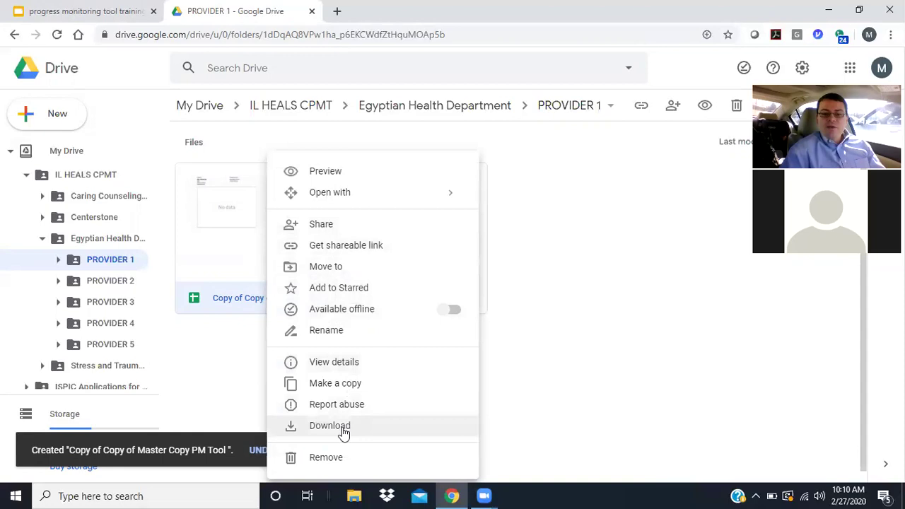
- In the Rename dialog, replace the 'Copy of Copy of Master Copy' prefix with 'ehd101 BBall'
click(339, 332)
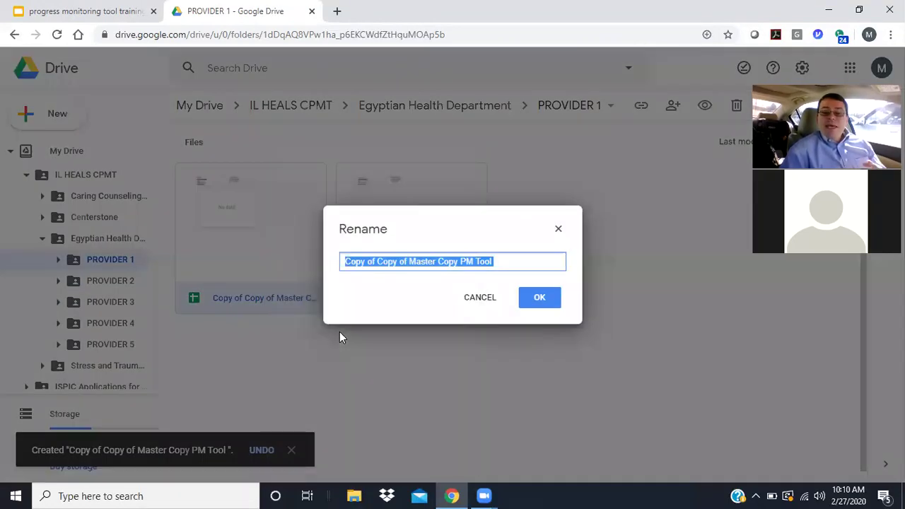
click(459, 261)
drag(458, 261, 345, 262)
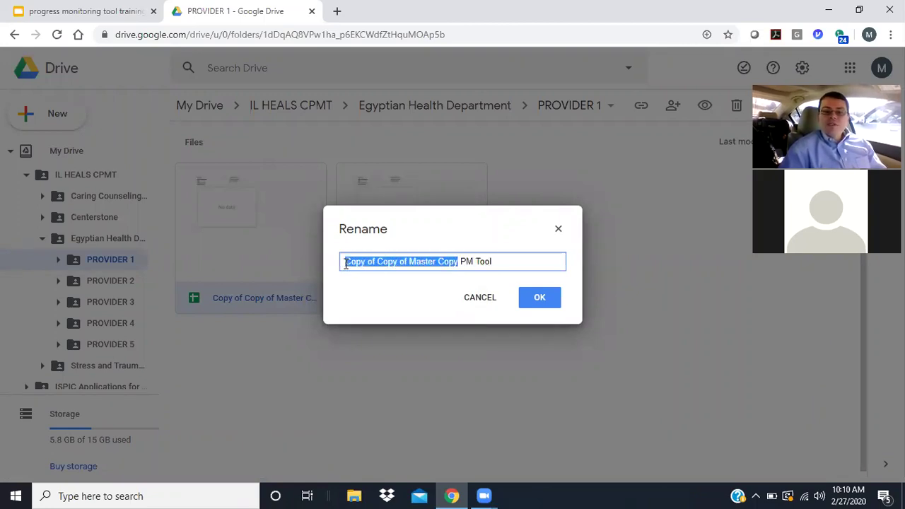
key(BackSpace)
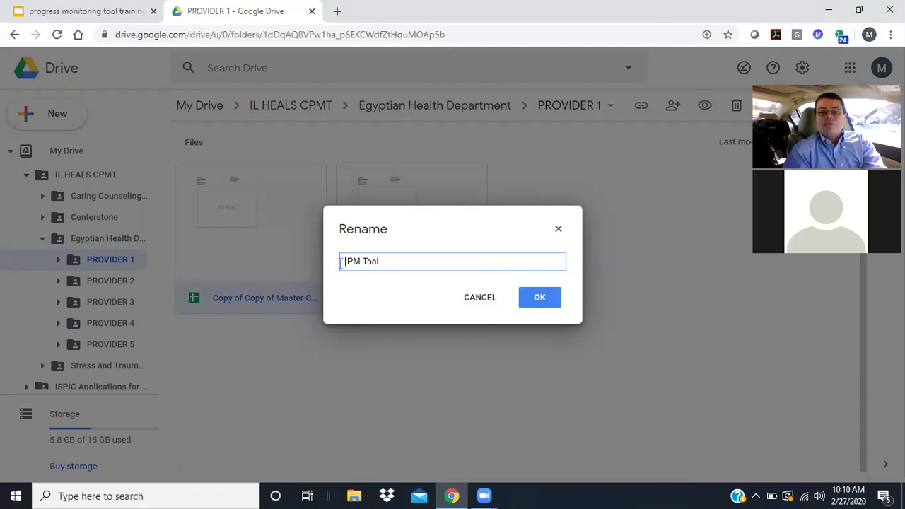
text(ehd)
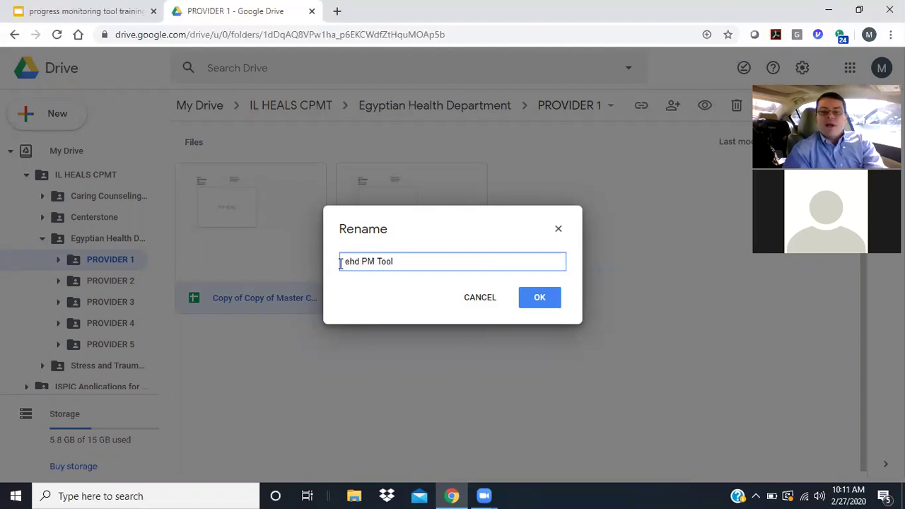
key(BackSpace)
text(d1)
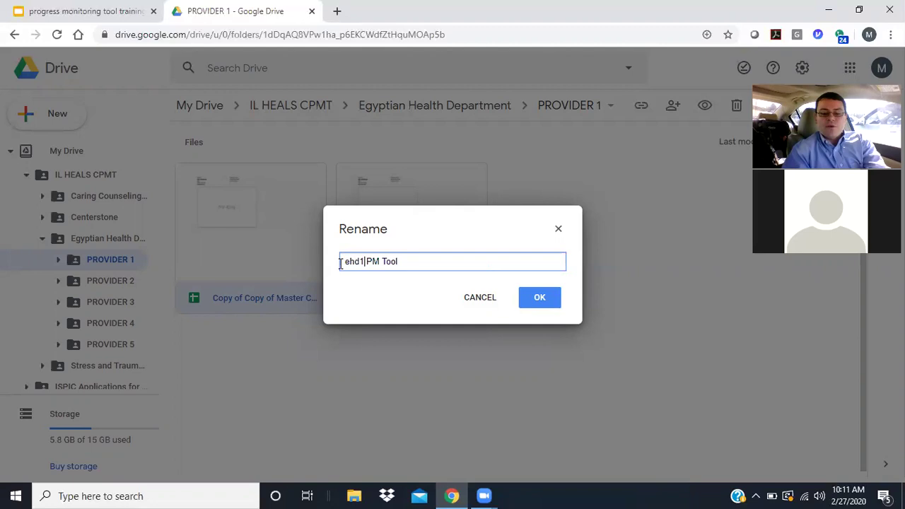
text(01)
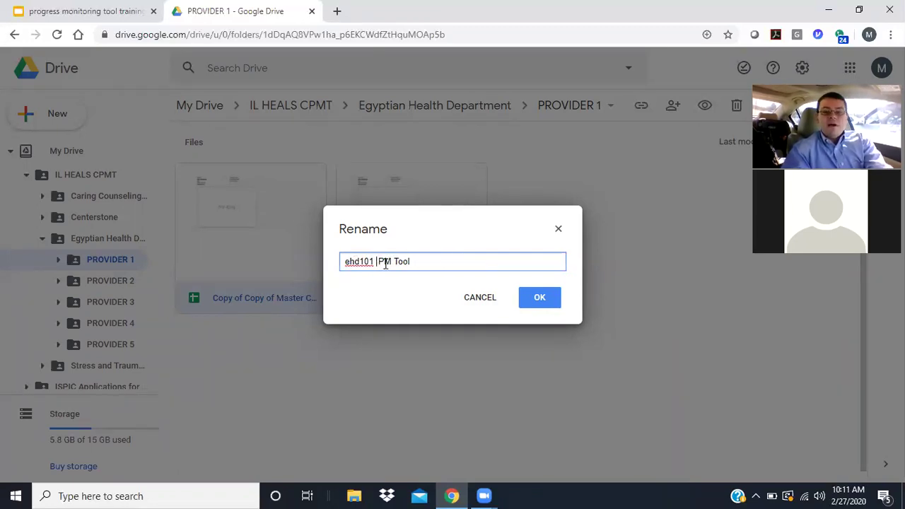
text(BBal)
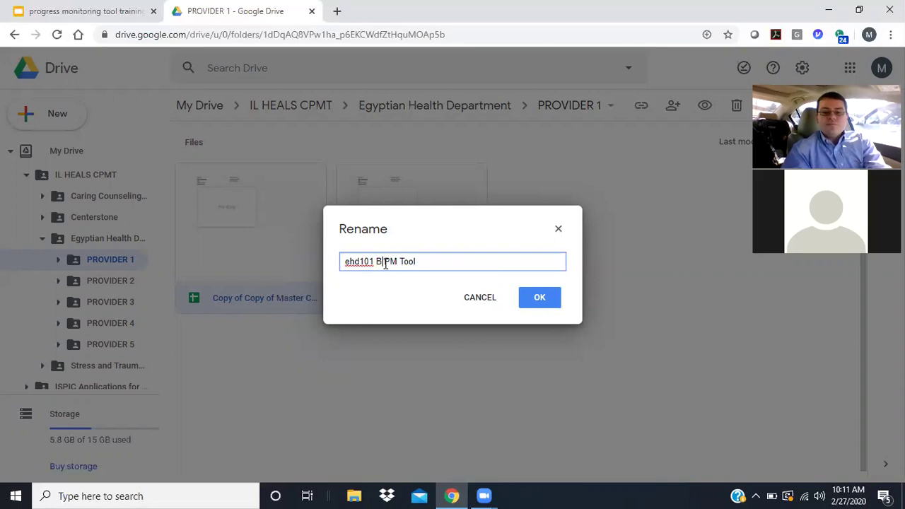
key(BackSpace)
key(BackSpace)
key(BackSpace)
text(Ball)
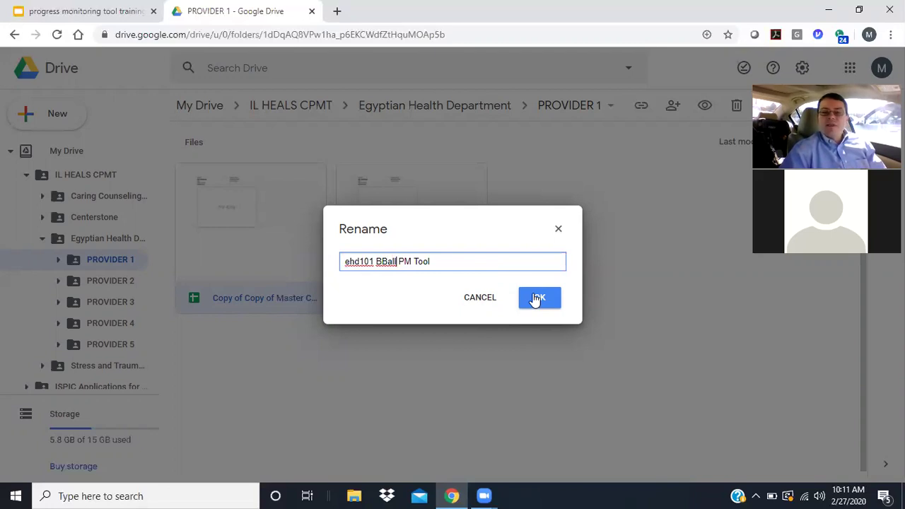
- Apply the new file name 'ehd101 BBall PM Tool'
click(537, 297)
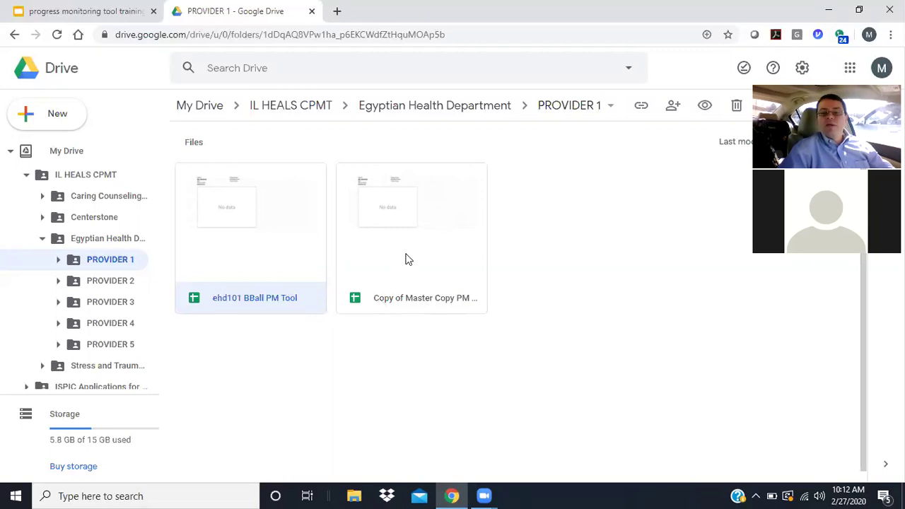
- Open 'ehd101 BBall PM Tool' in Sheets and select the Case ID and Self Reported cells
double_click(269, 263)
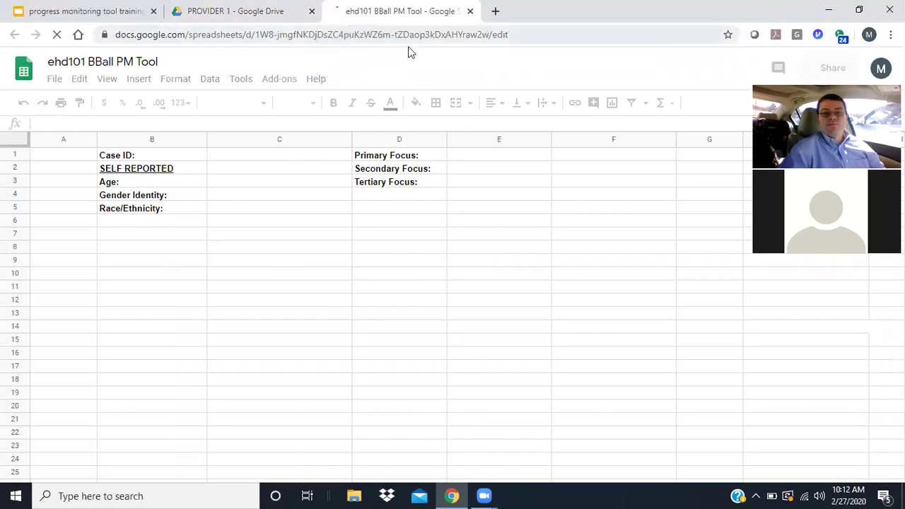
click(237, 159)
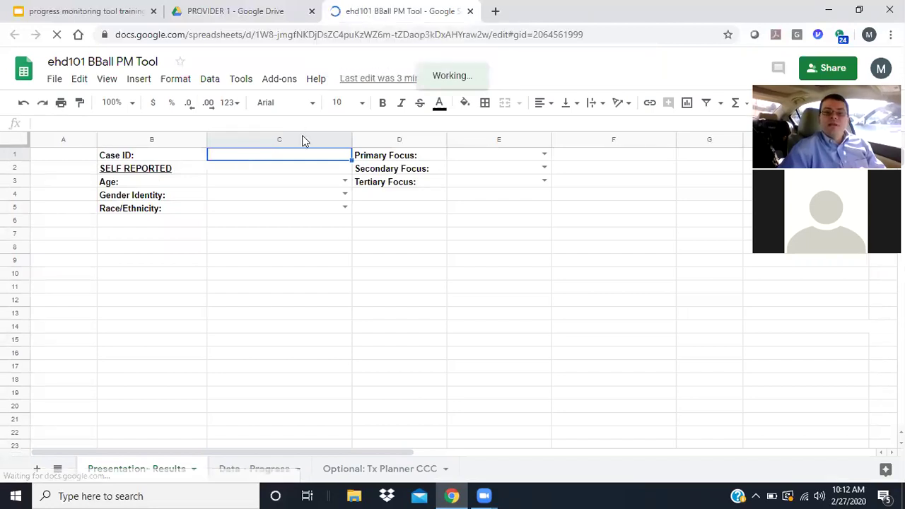
click(255, 169)
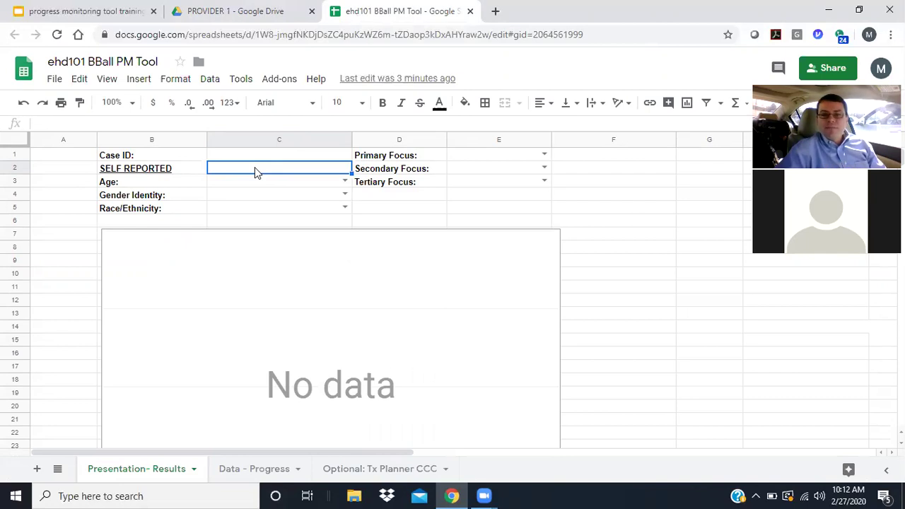
- Pick 13-17, Not Reported and Black or African American from the C3, C4 and C5 dropdowns
click(344, 182)
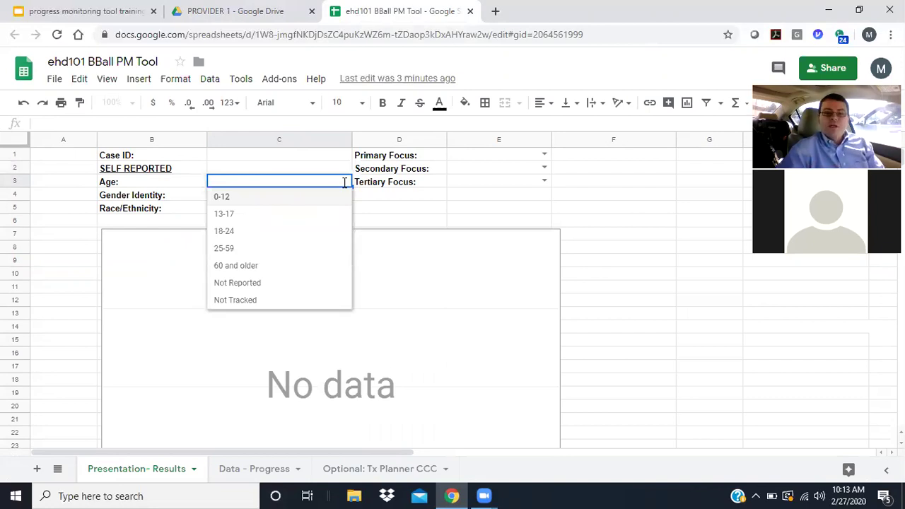
click(225, 214)
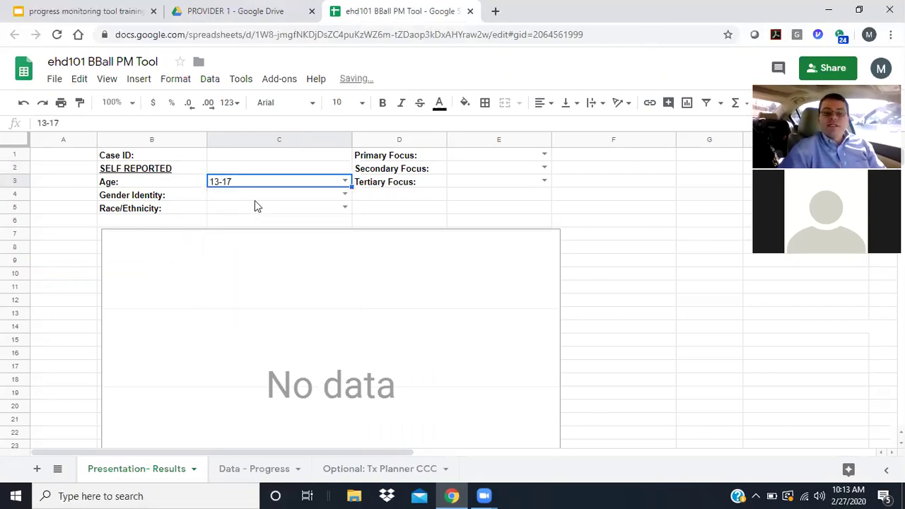
click(345, 195)
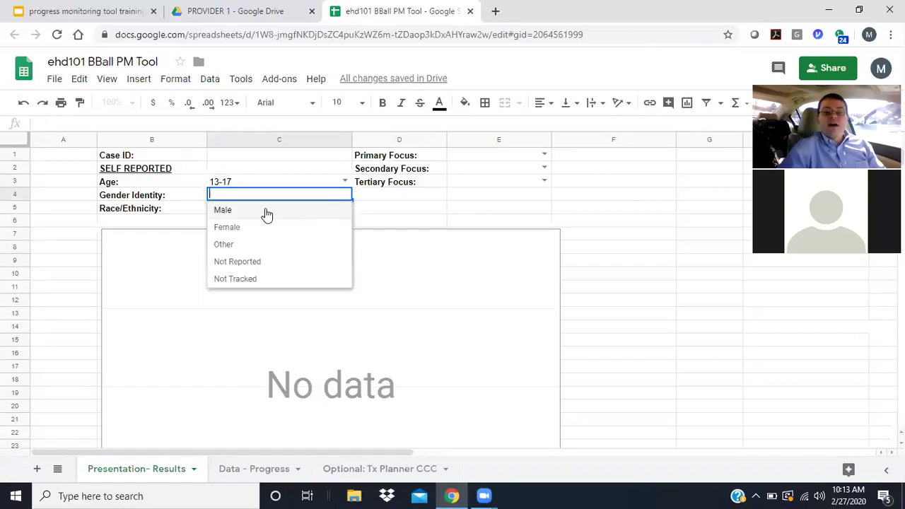
click(248, 264)
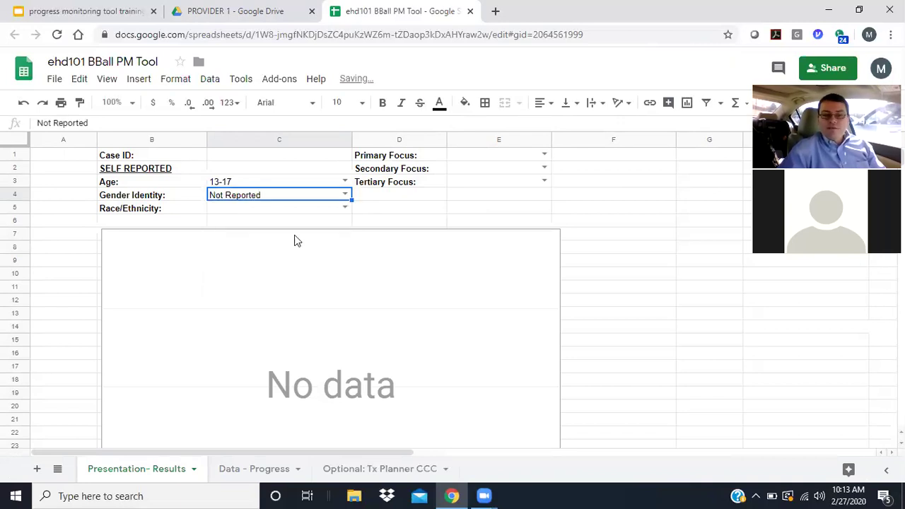
click(345, 207)
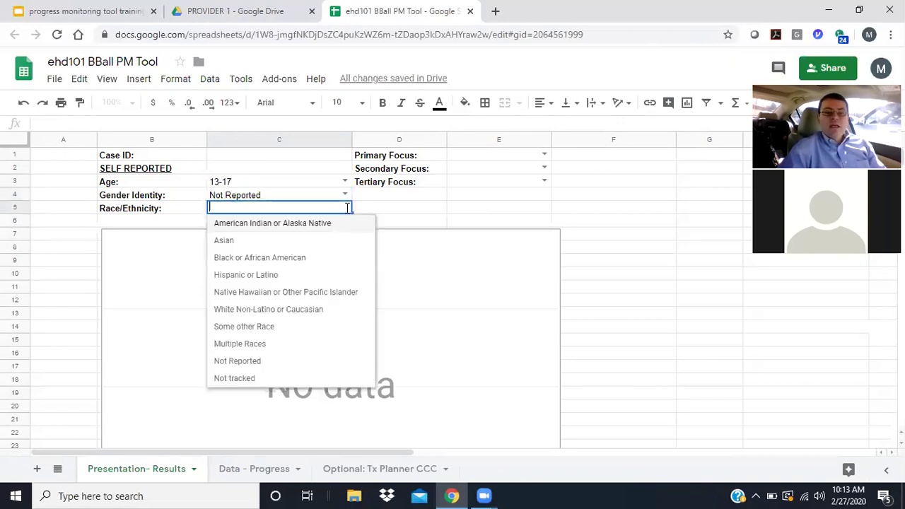
click(283, 258)
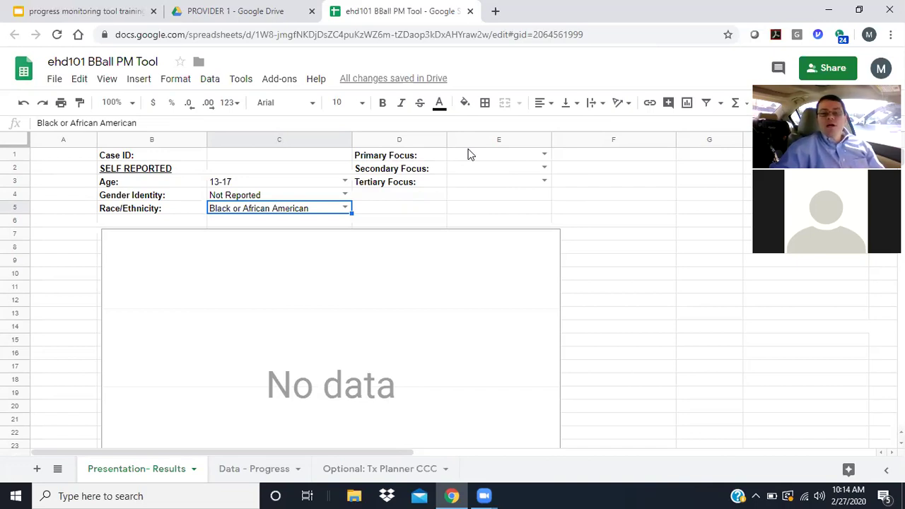
- Set Primary Focus to Domestic and/or Family Violence and Secondary Focus to Bullying, then open Data - Progress
click(543, 154)
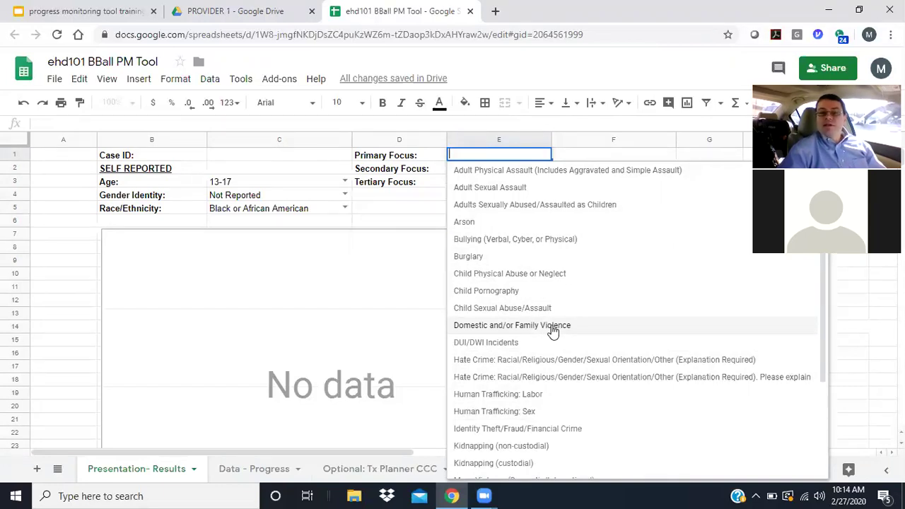
click(552, 327)
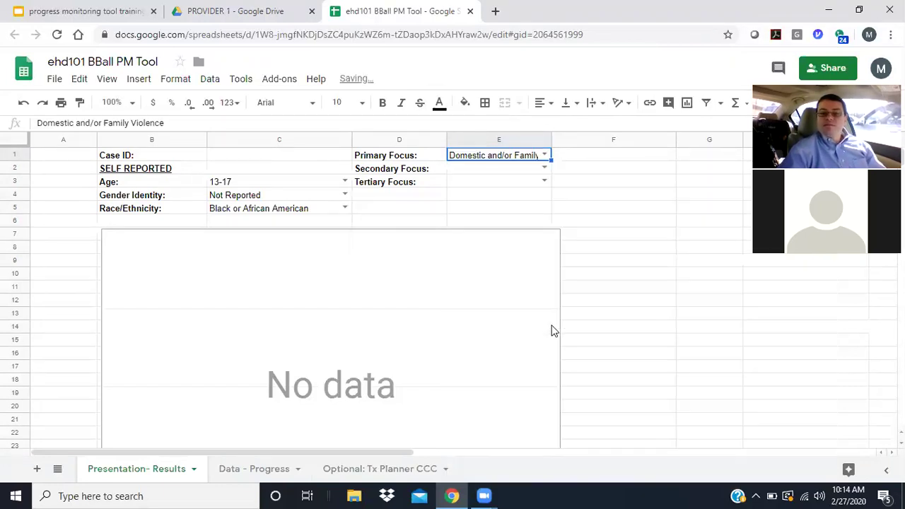
click(542, 168)
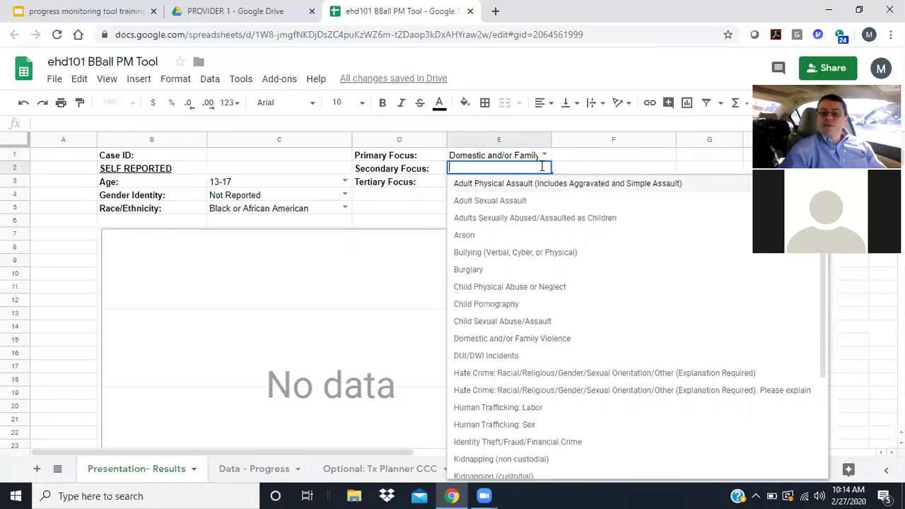
click(542, 254)
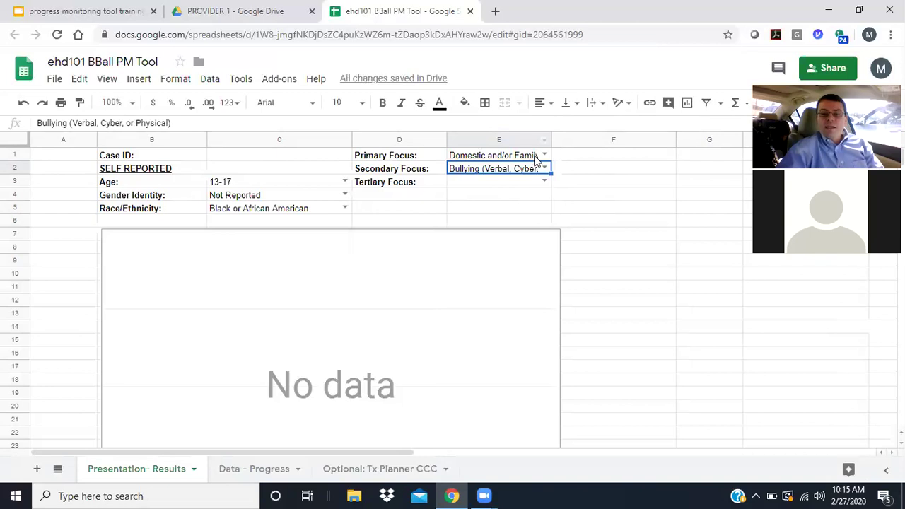
mouse_move(545, 173)
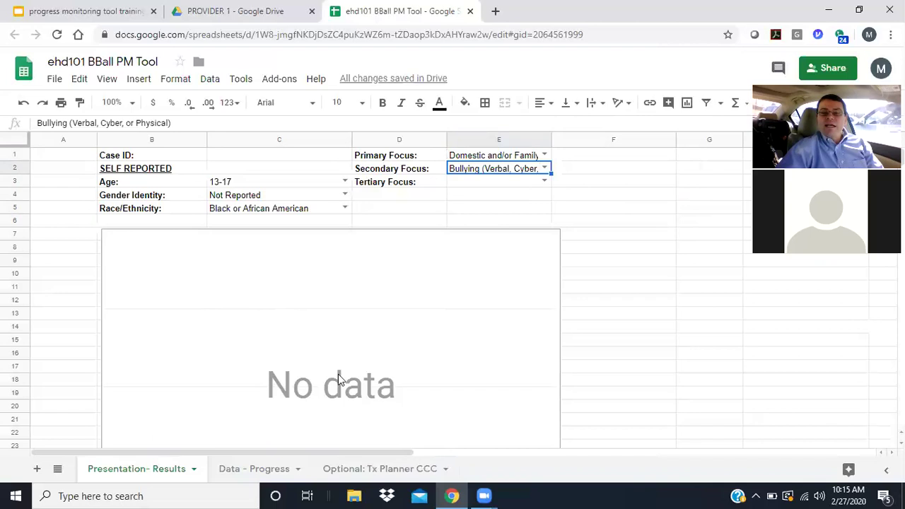
click(273, 472)
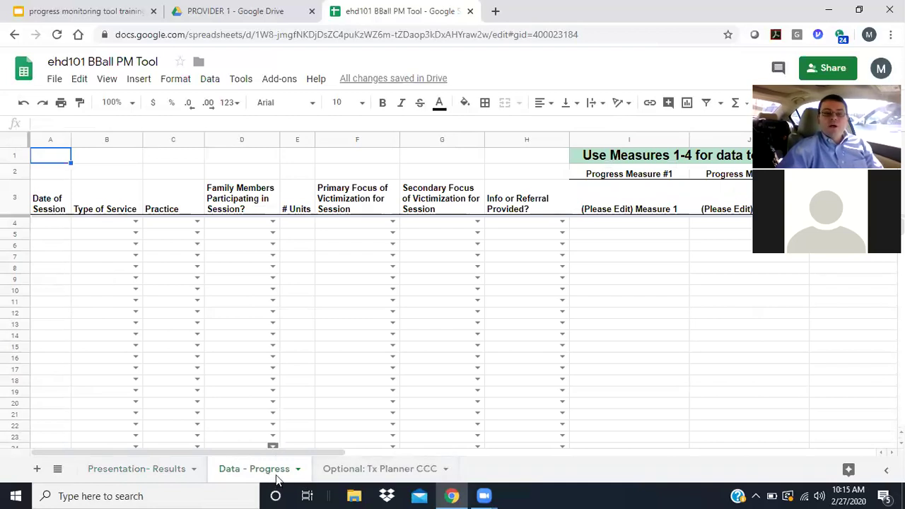
- Enter session dates 2/6/2020 in A4 and 2/27/2020 in A5
click(51, 212)
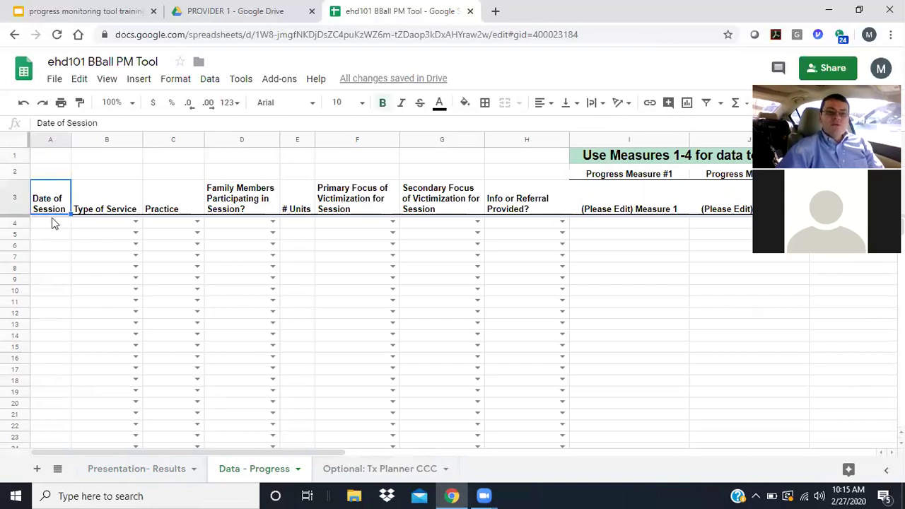
click(52, 224)
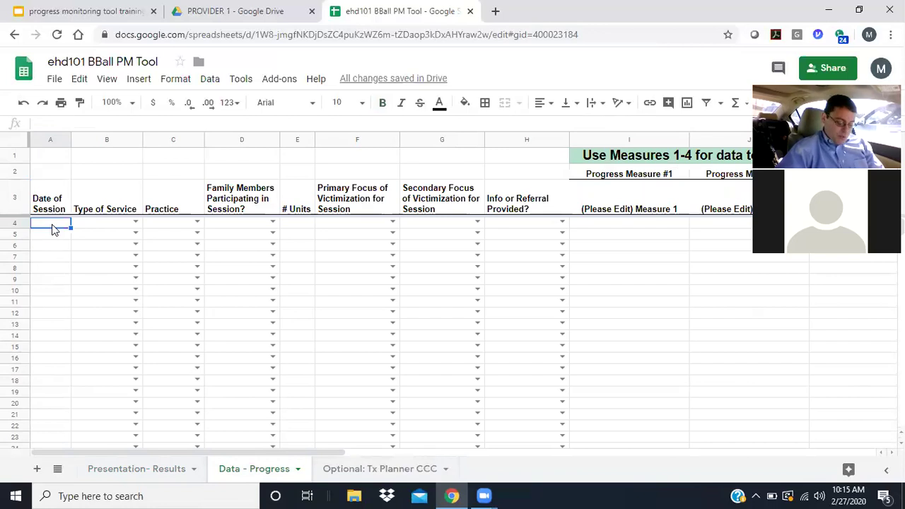
text(2/2)
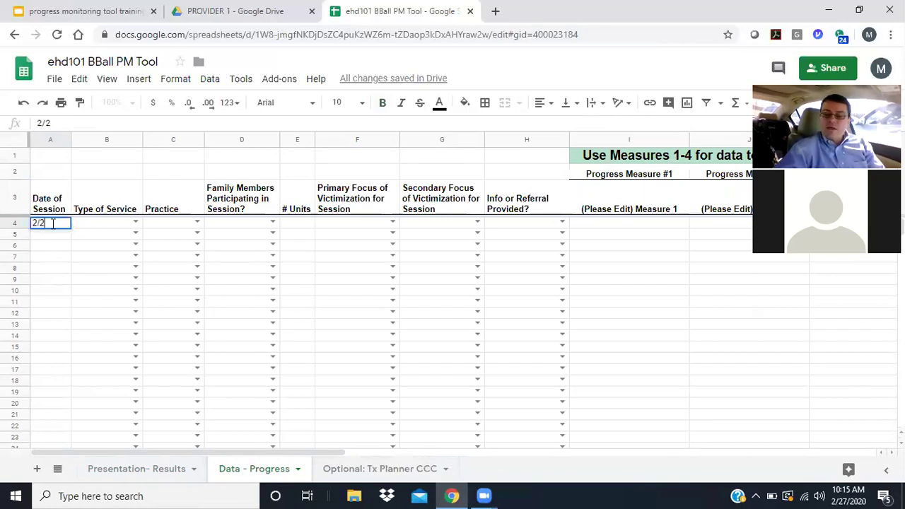
key(BackSpace)
text(6/2020)
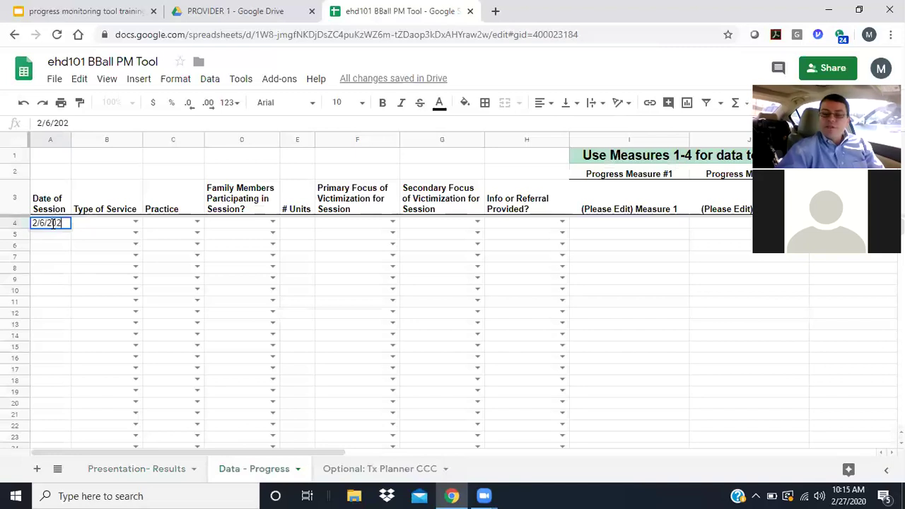
key(Return)
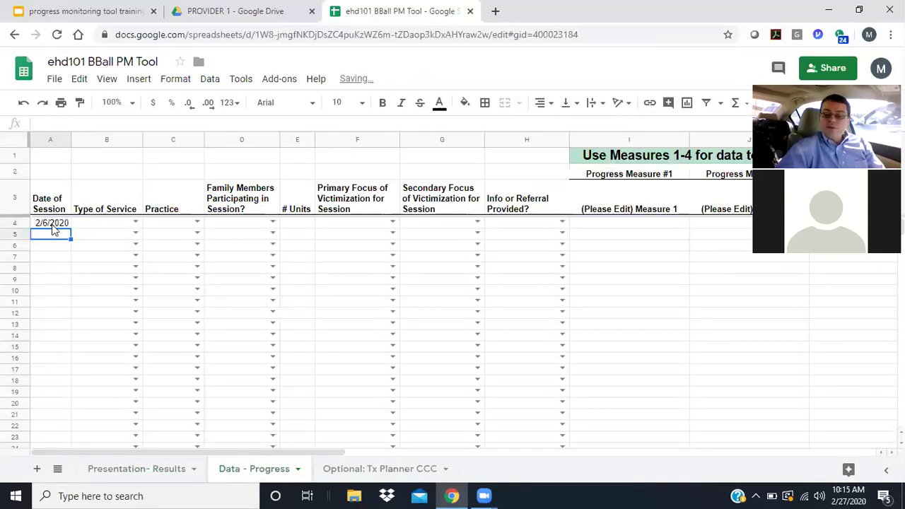
text(2/)
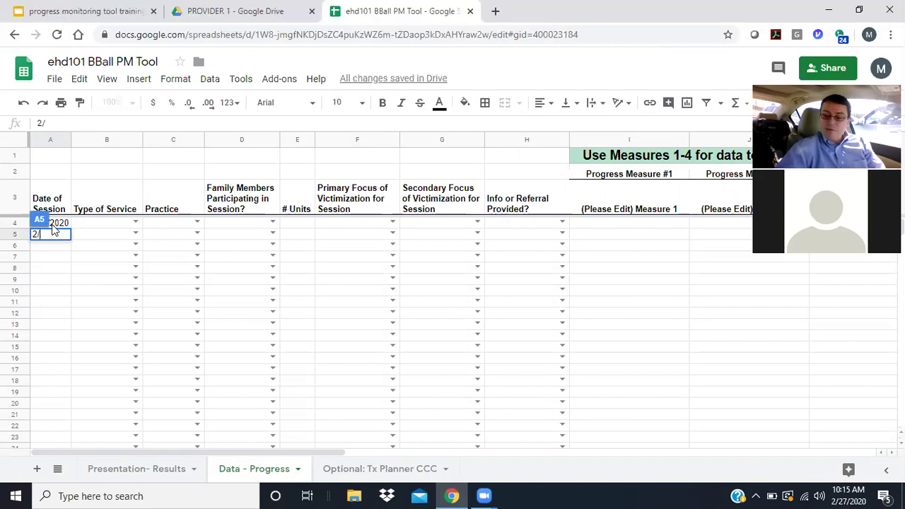
text(27/2020)
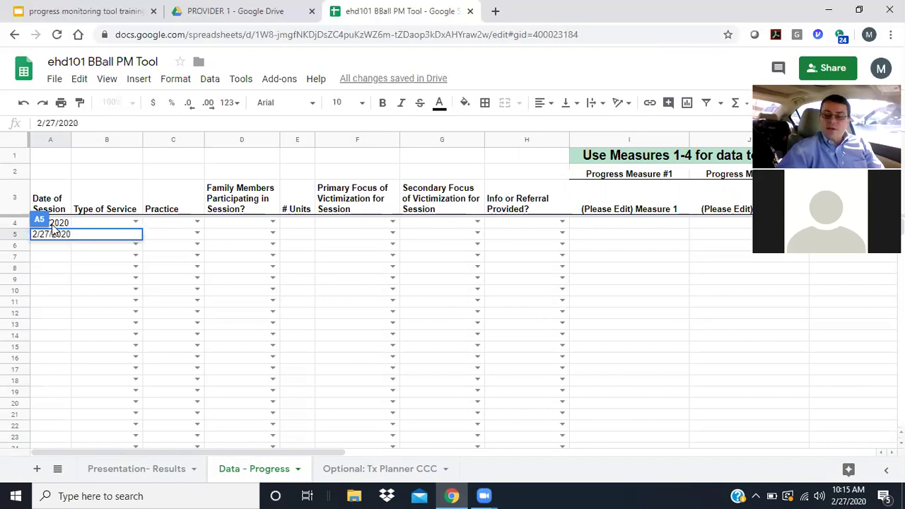
key(Tab)
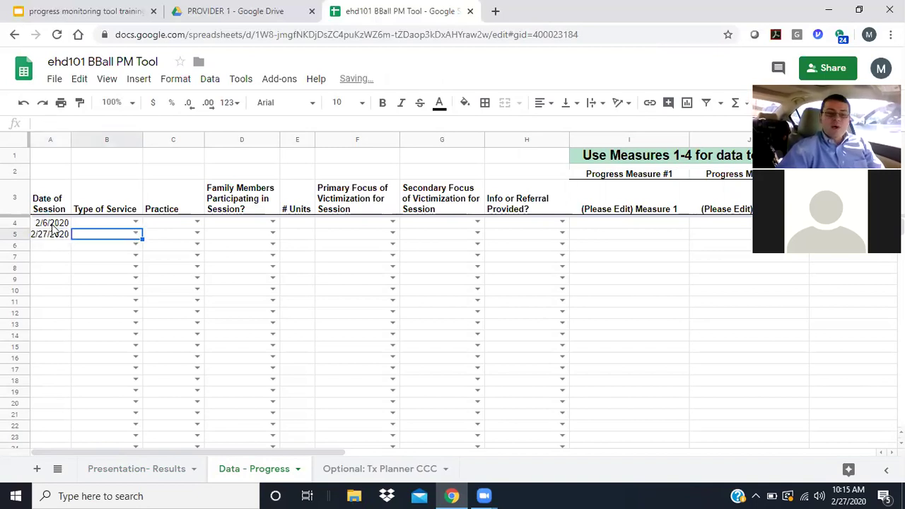
key(Up)
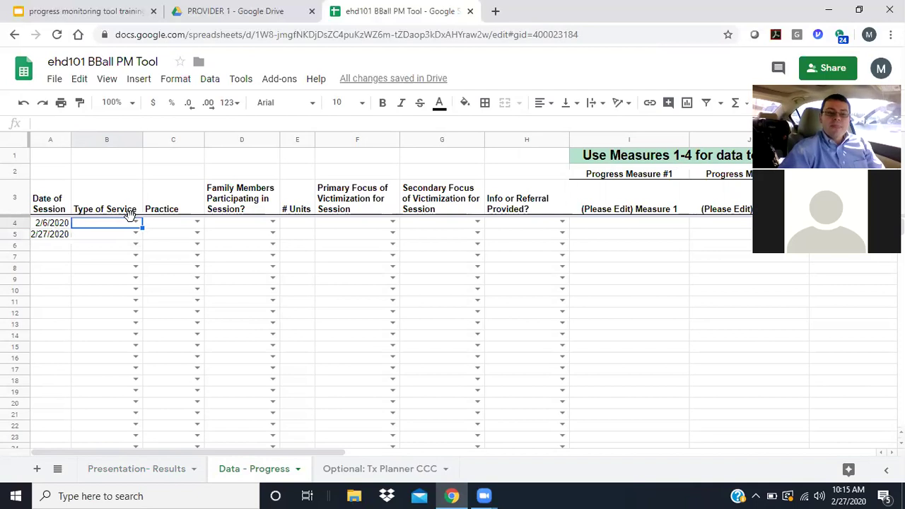
- In row 4, set Type of Service to TFCBT and Practice to 'Affect Awareness and Modulation'
click(136, 224)
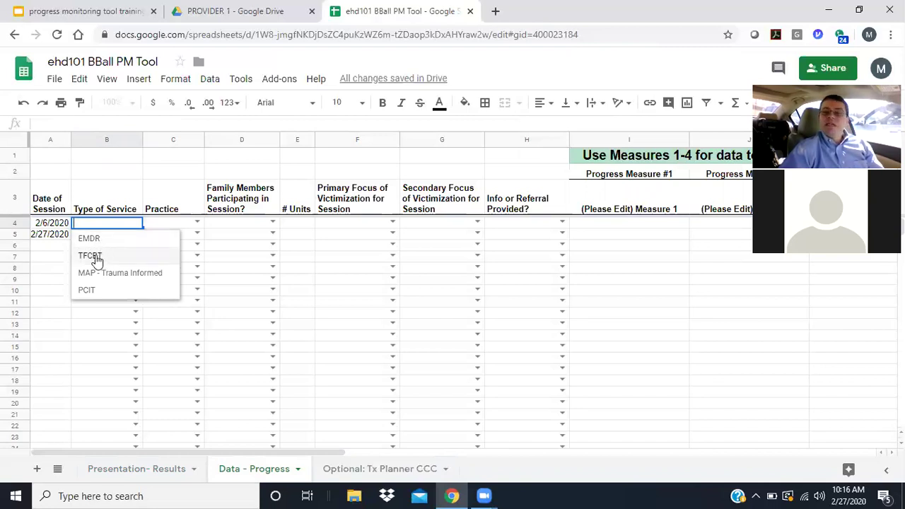
click(96, 257)
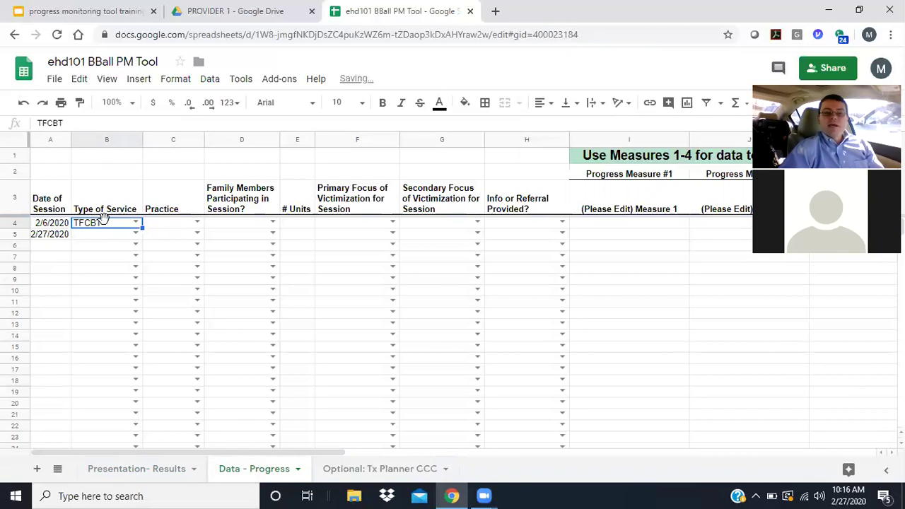
click(192, 224)
click(193, 223)
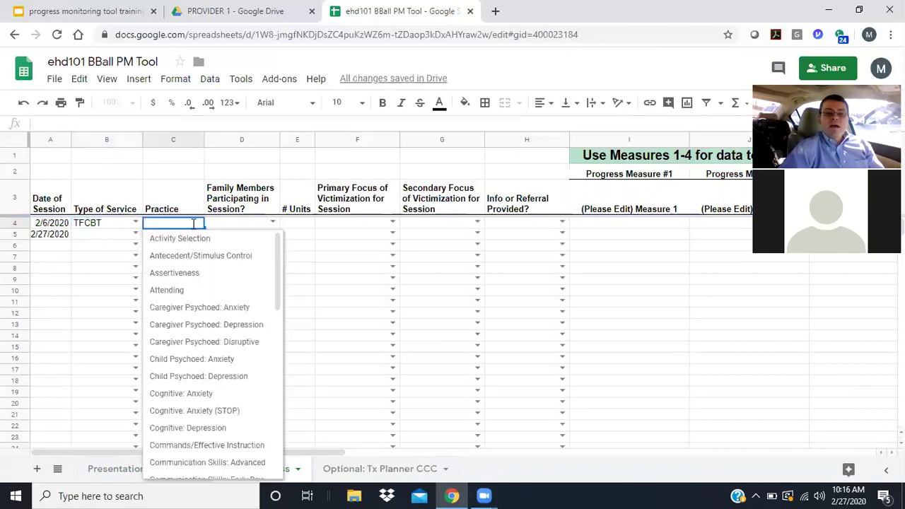
drag(277, 257, 275, 333)
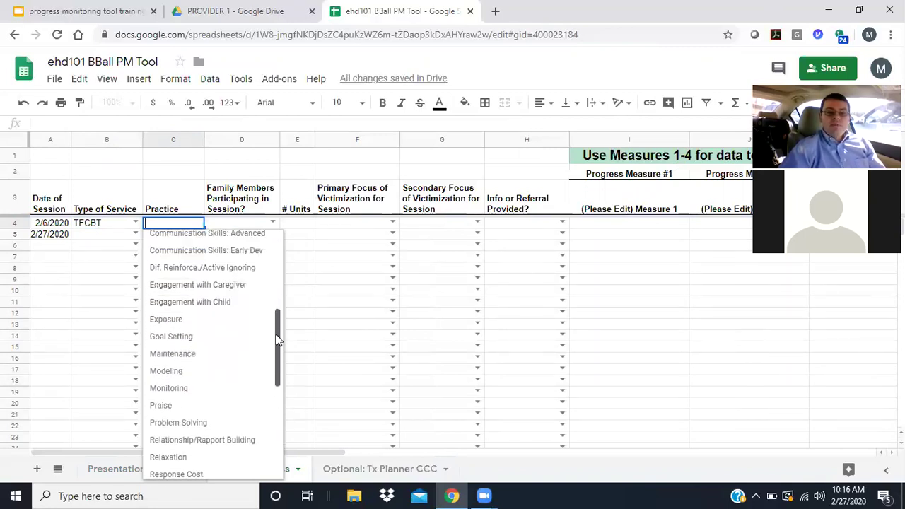
click(185, 338)
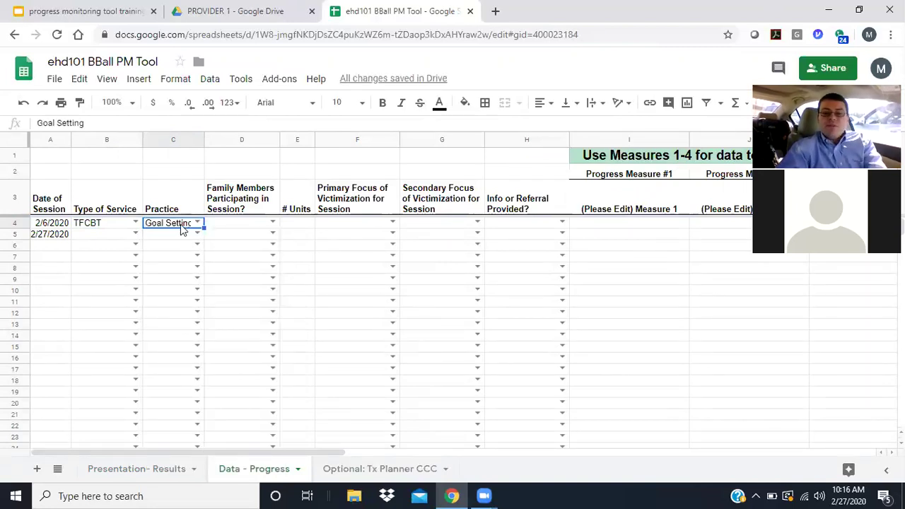
key(Delete)
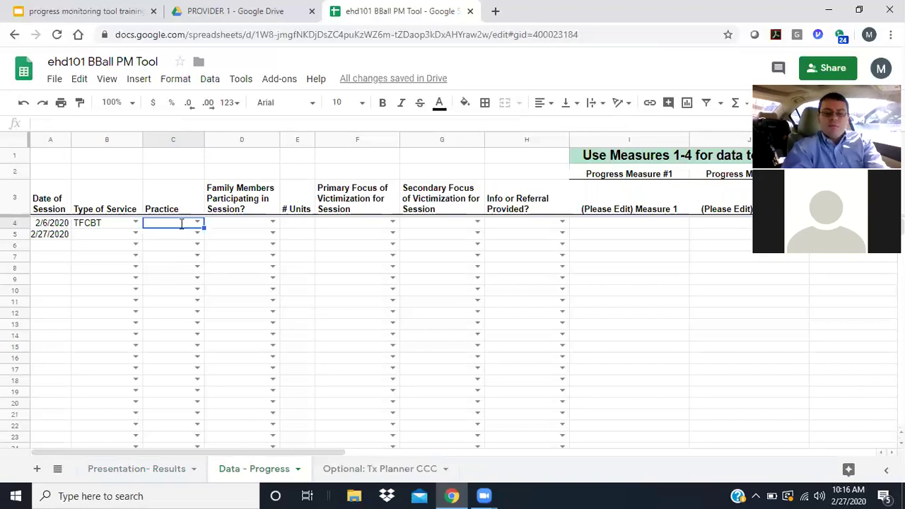
text(Affect Awareness and Modulation)
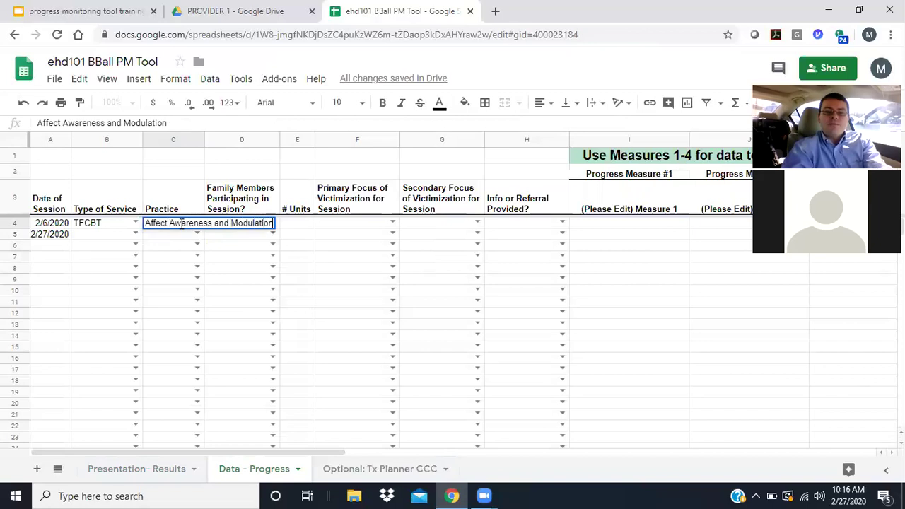
key(Tab)
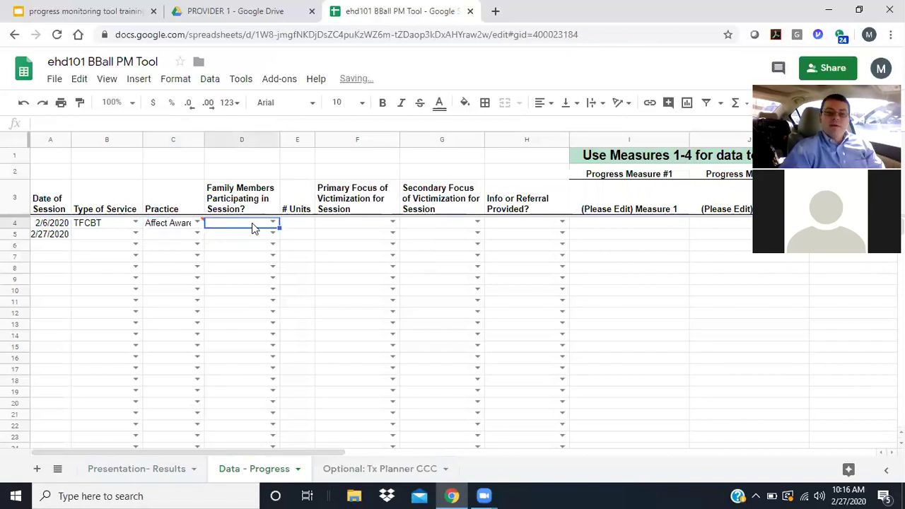
- Choose Mother as the family member in D4 and enter 3 units in E4
click(271, 223)
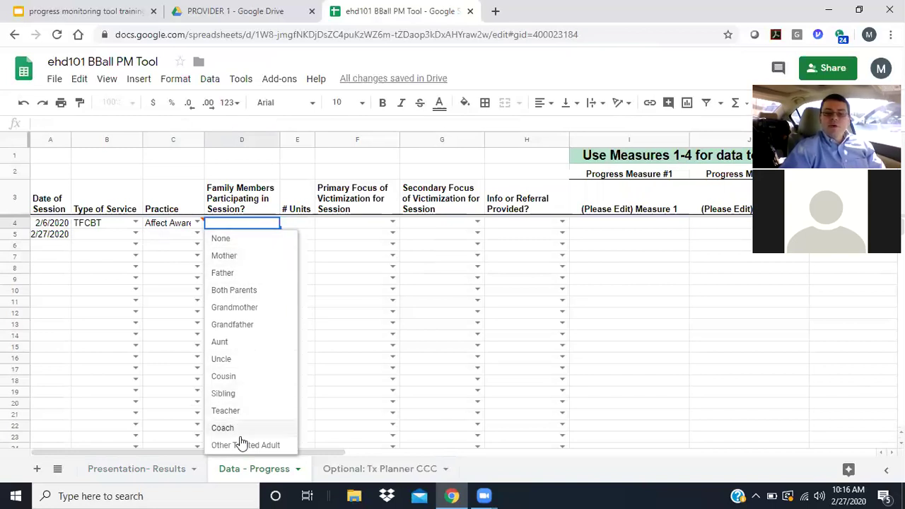
click(236, 257)
click(304, 225)
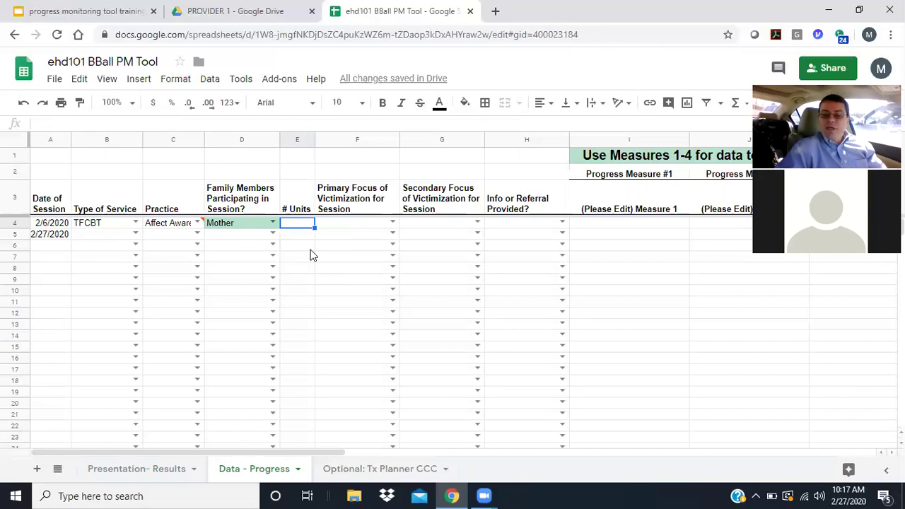
text(3)
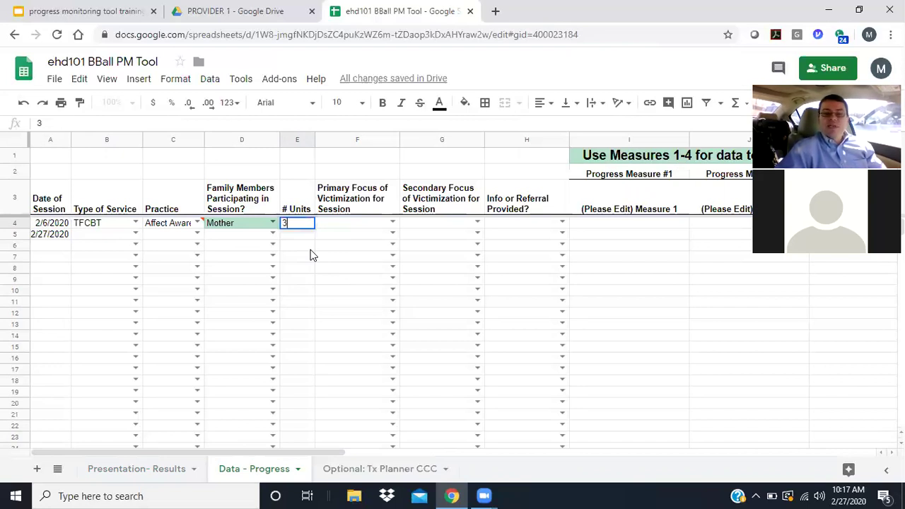
key(Tab)
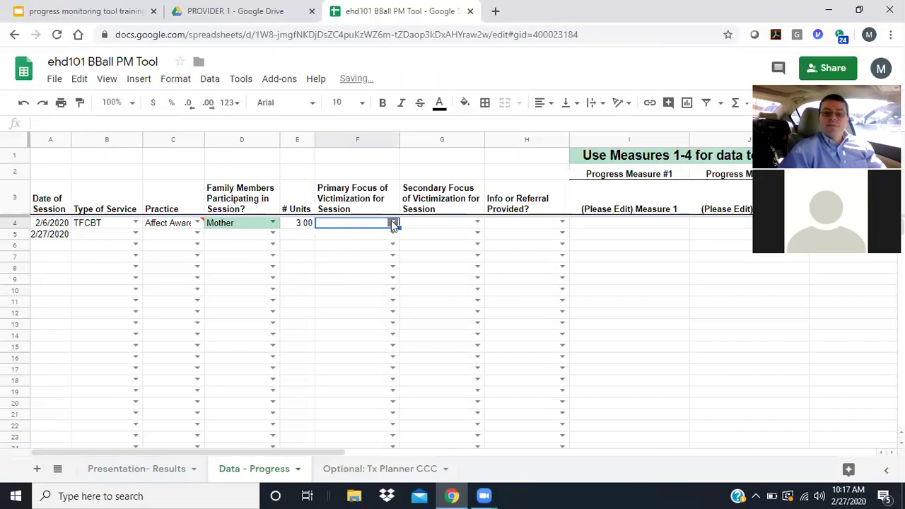
- Set row 4's primary focus to Bullying and secondary focus to Domestic and/or Family Violence
click(392, 223)
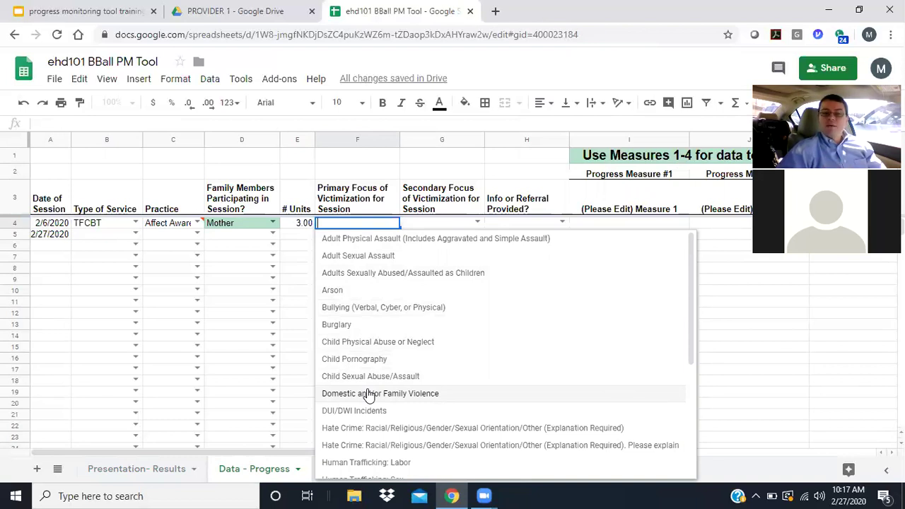
click(407, 308)
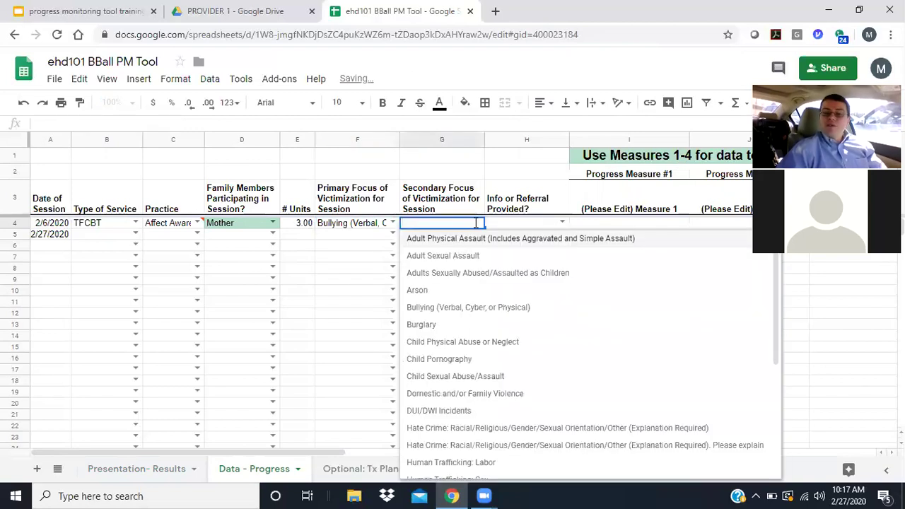
click(471, 394)
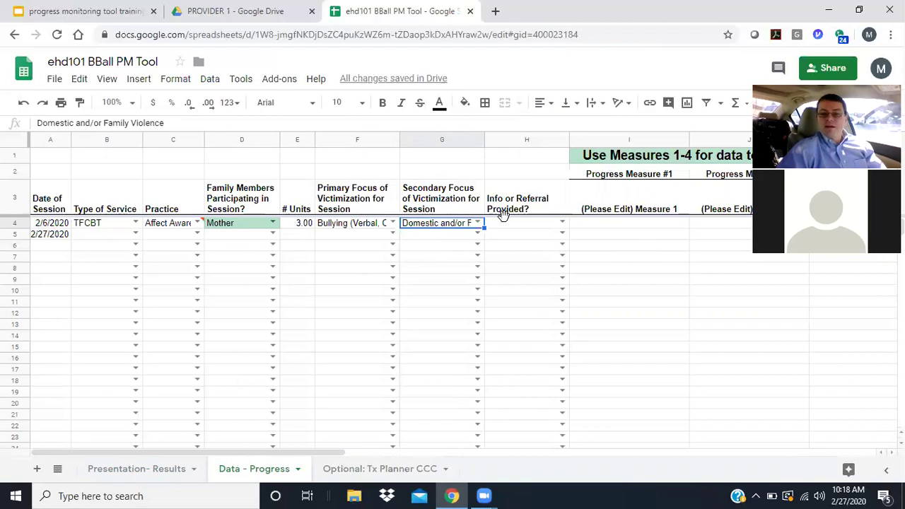
- Set H4 to 'A2. Information about victim rights, how to obtain notifications, etc.', replacing an initial A3 choice
click(562, 223)
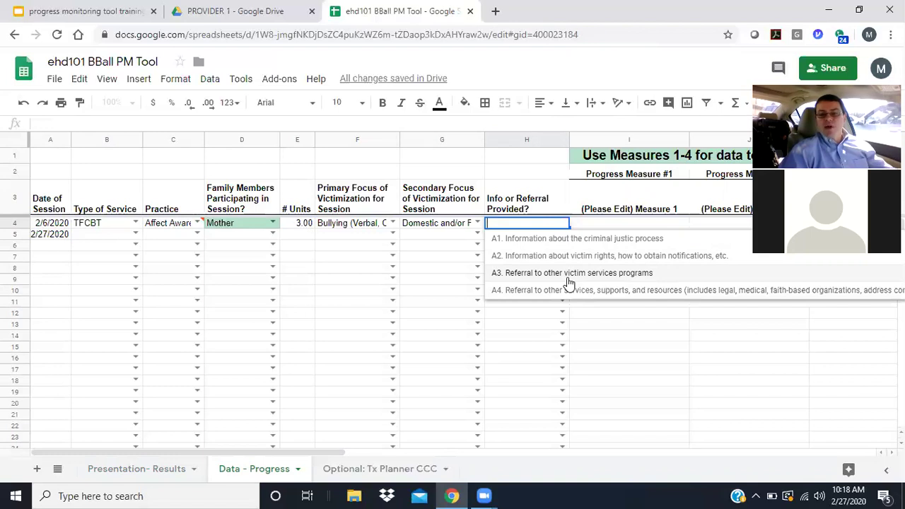
click(568, 278)
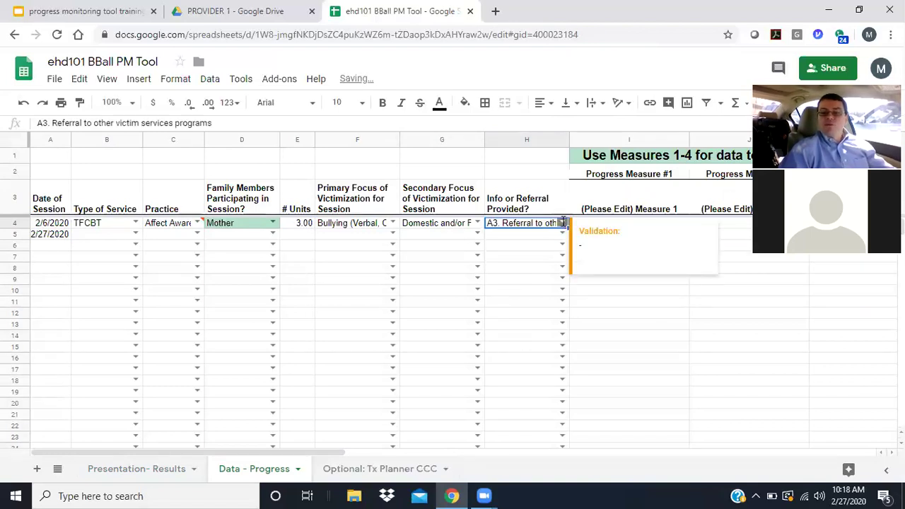
click(562, 223)
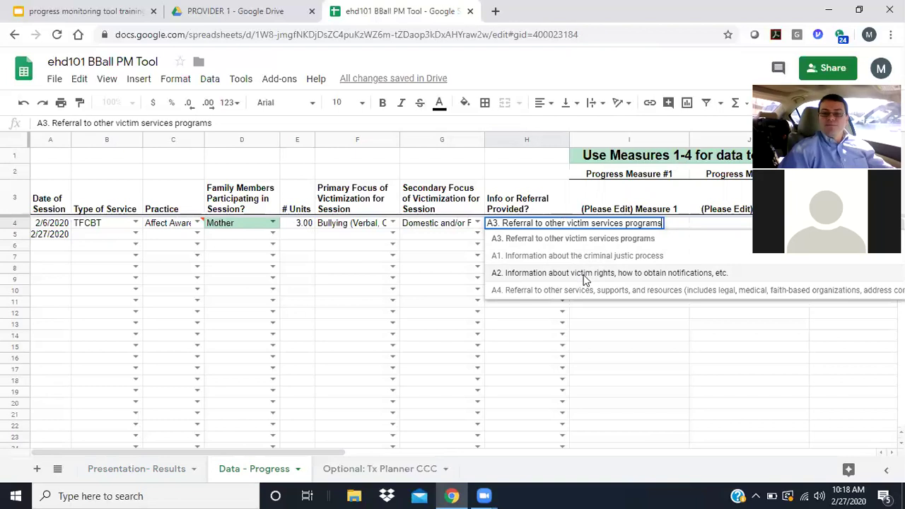
click(585, 279)
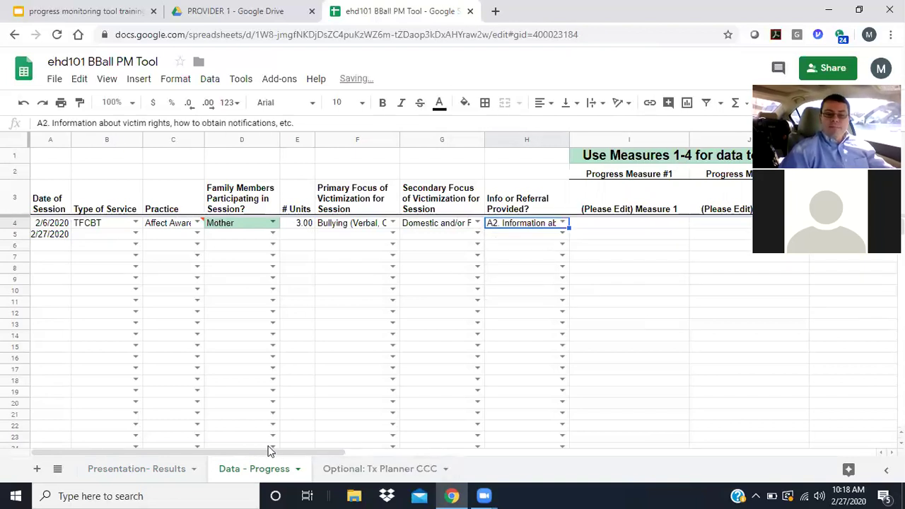
drag(281, 455, 440, 454)
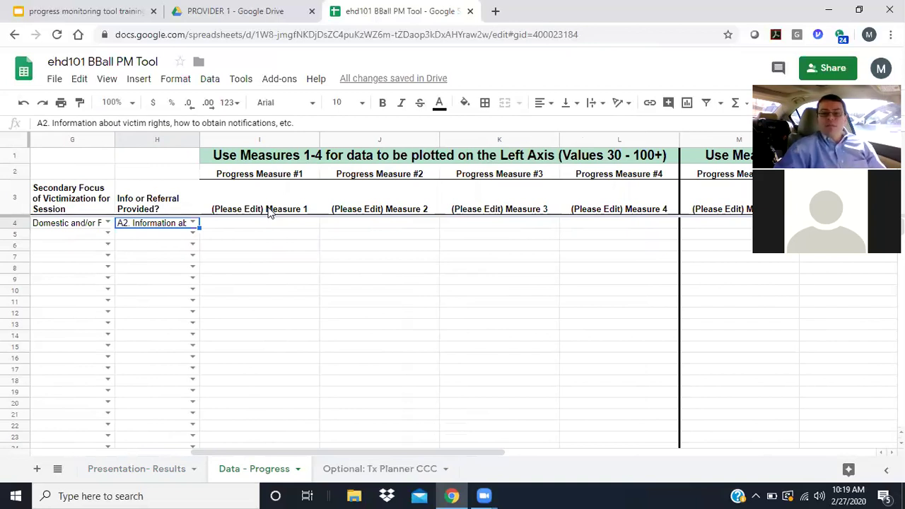
click(274, 205)
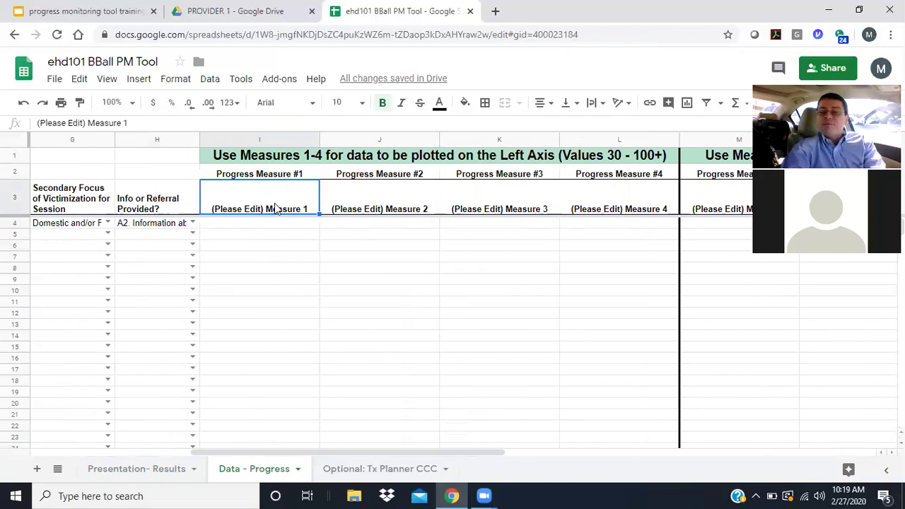
- Replace the I3 placeholder heading with '# days attending/wk'
key(Delete)
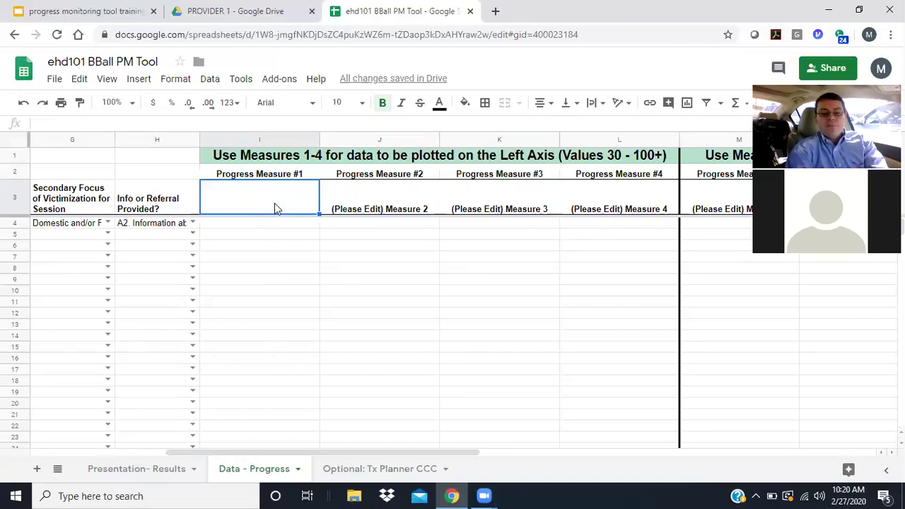
text(#)
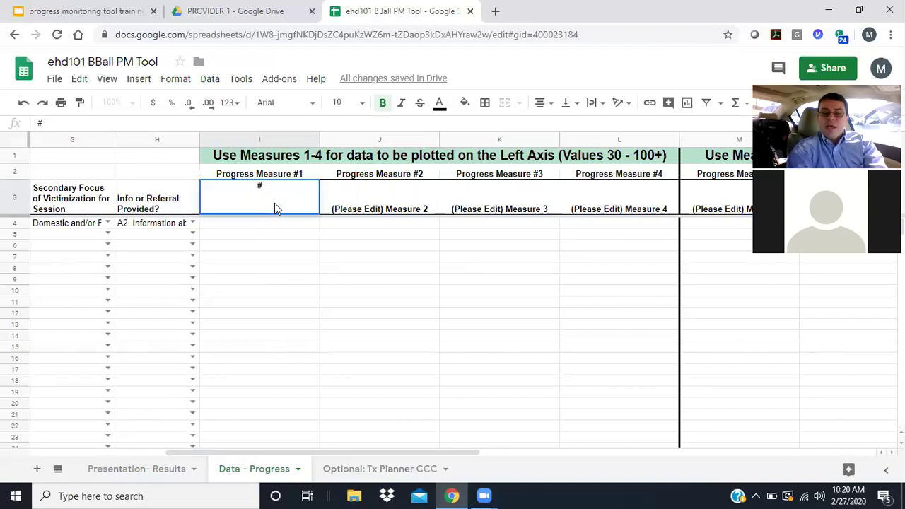
text( =)
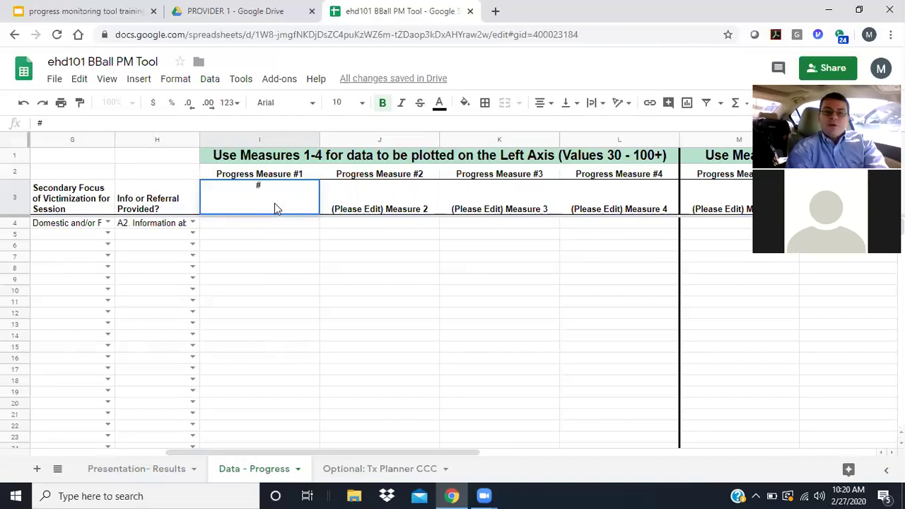
text( days/wk)
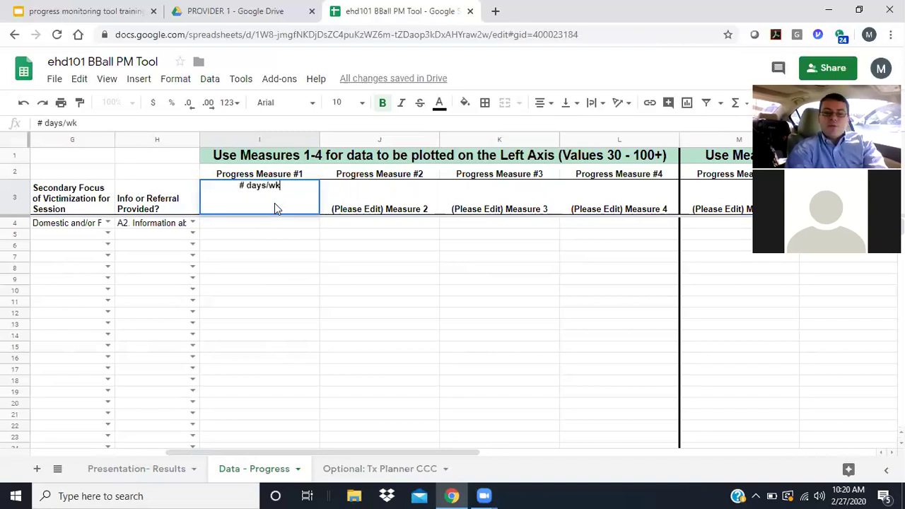
key(BackSpace)
key(BackSpace)
key(BackSpace)
key(BackSpace)
text(s attending/wk)
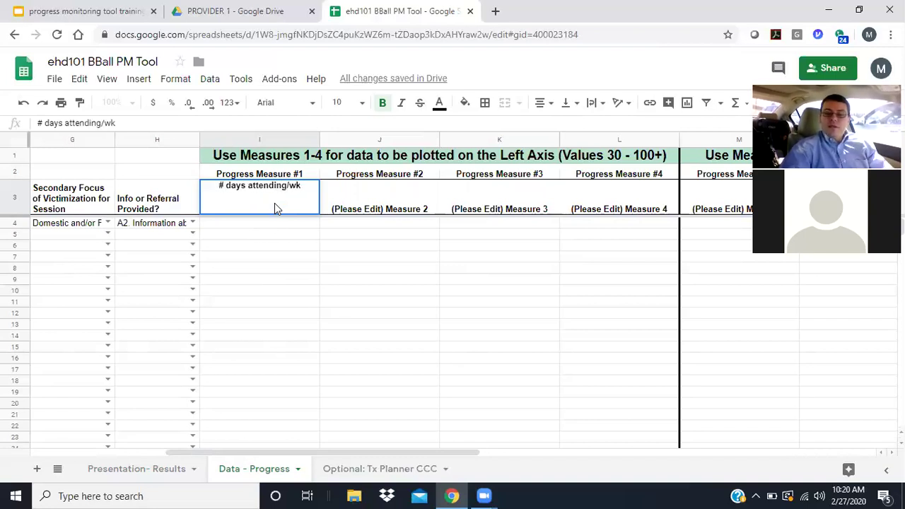
click(274, 223)
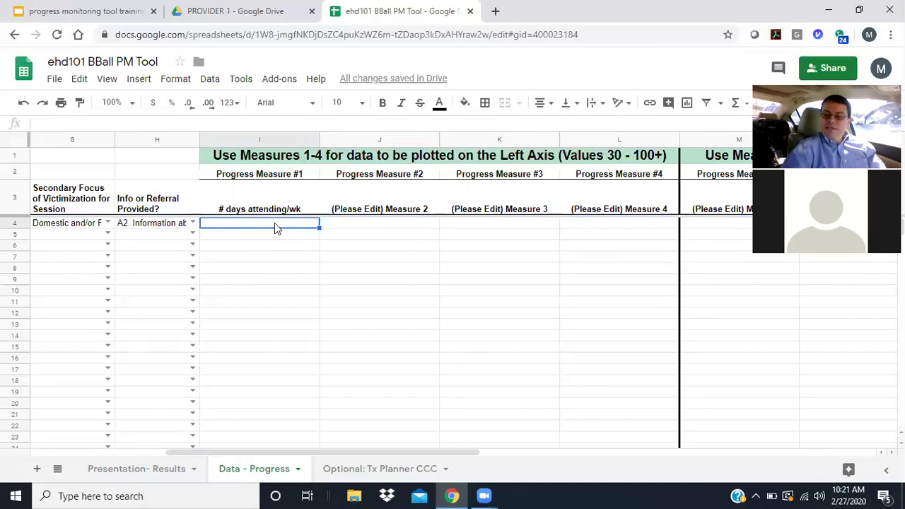
- Enter 2 and 4 under '# days attending/wk' in I4 and I5
text(2)
key(Return)
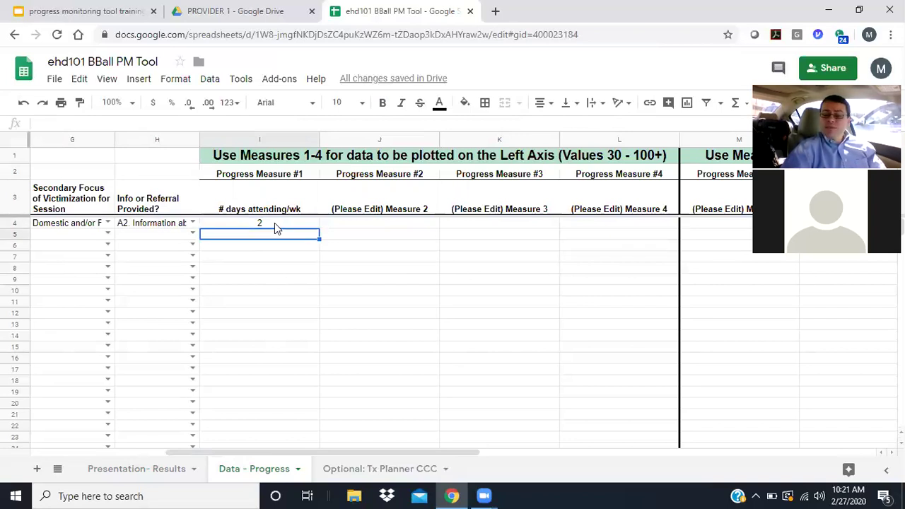
text(4)
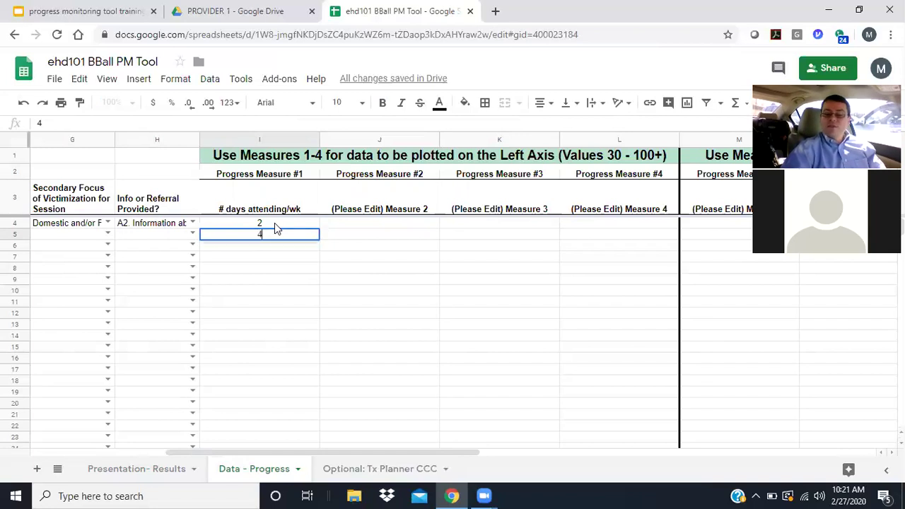
key(Tab)
key(Left)
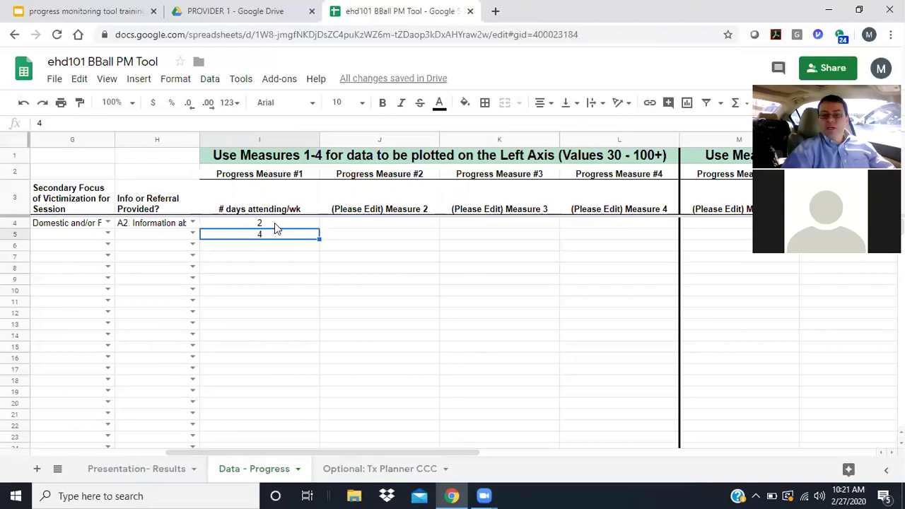
key(Tab)
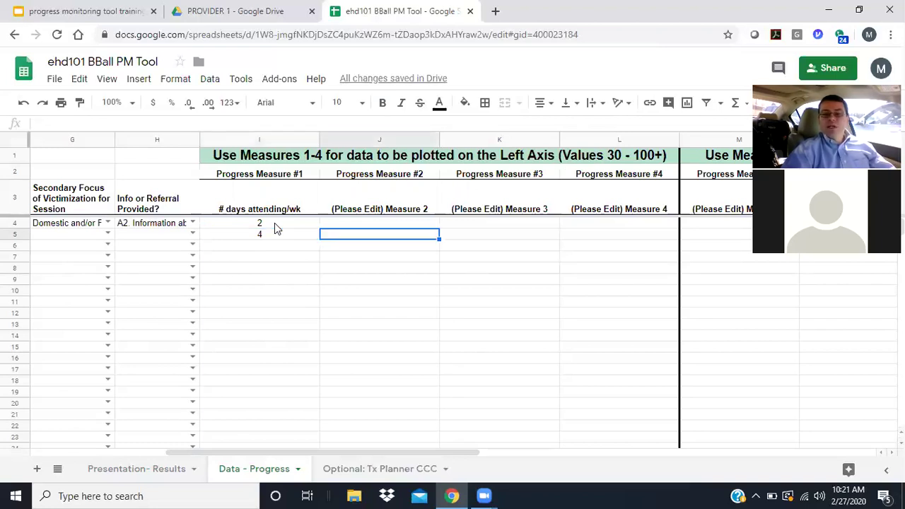
key(Up)
key(Up)
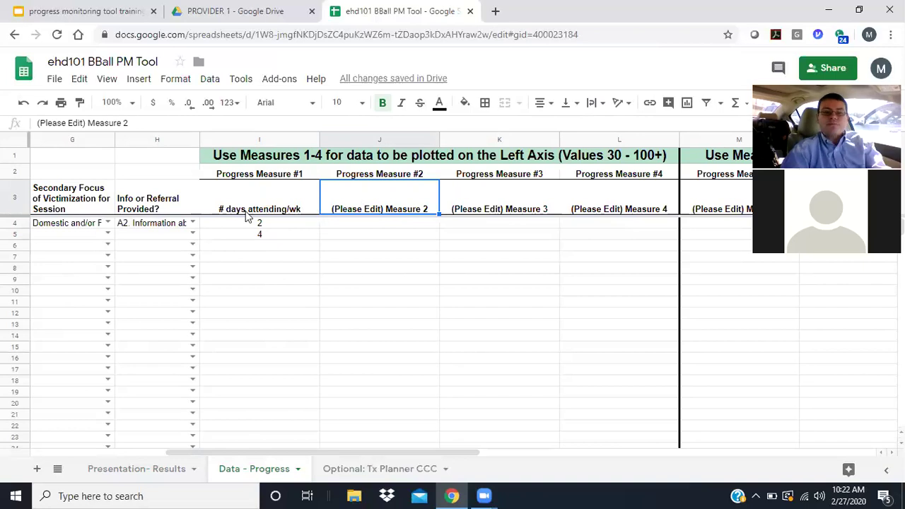
- Head Progress Measure #5 '# days attending/wk' and enter its values 2 and 4
click(272, 207)
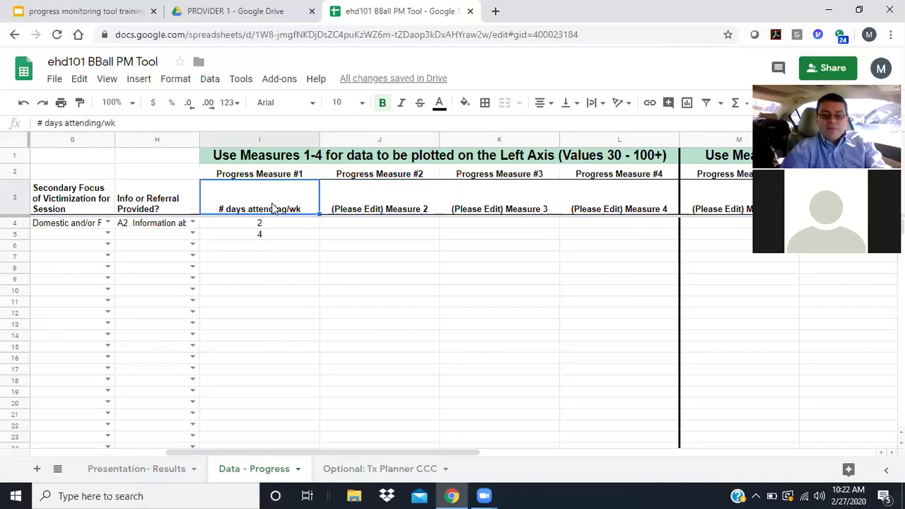
click(736, 191)
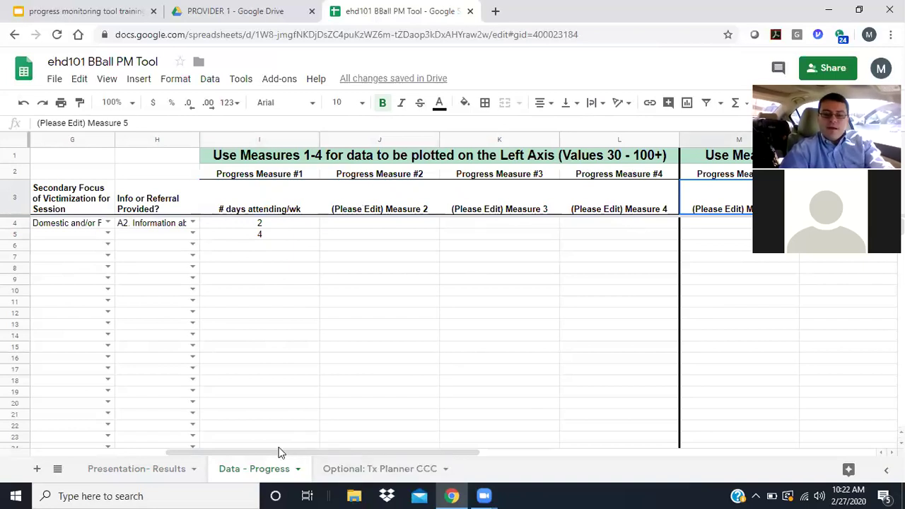
drag(279, 452, 366, 463)
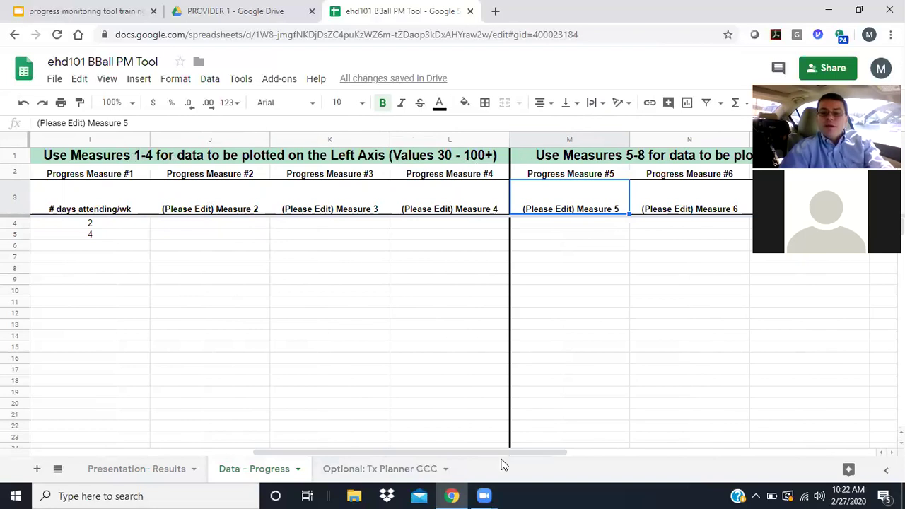
drag(493, 453, 580, 452)
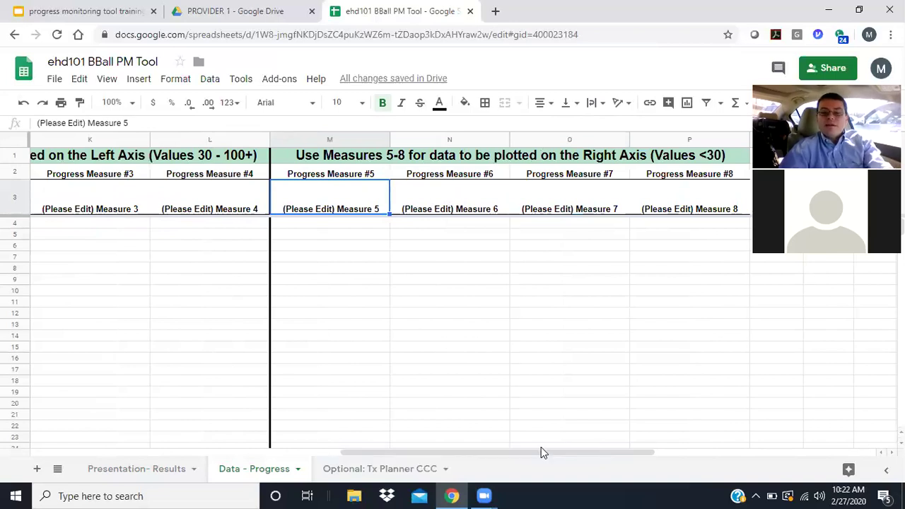
drag(536, 452, 429, 449)
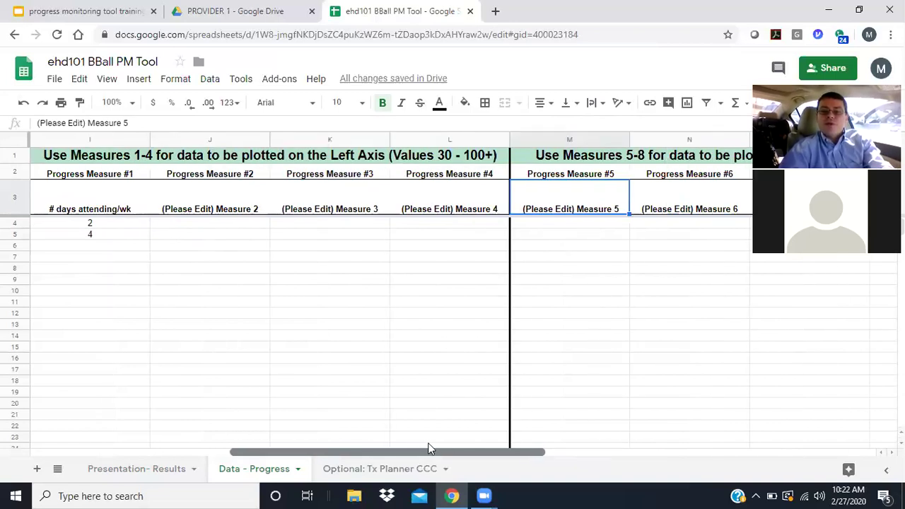
key(BackSpace)
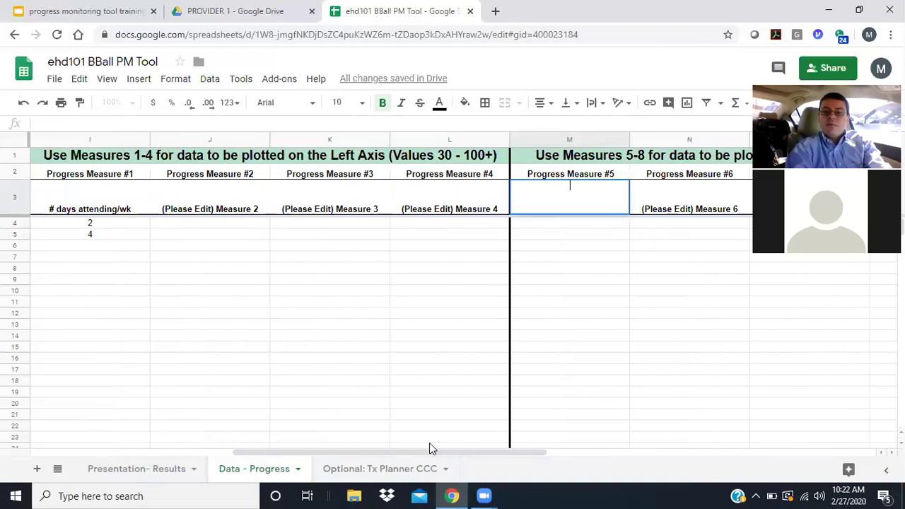
text(# days)
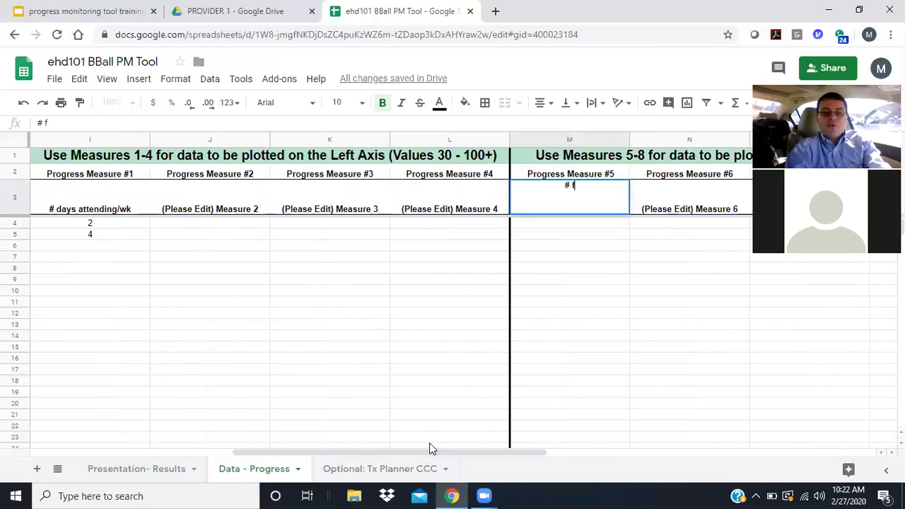
text( attending/w)
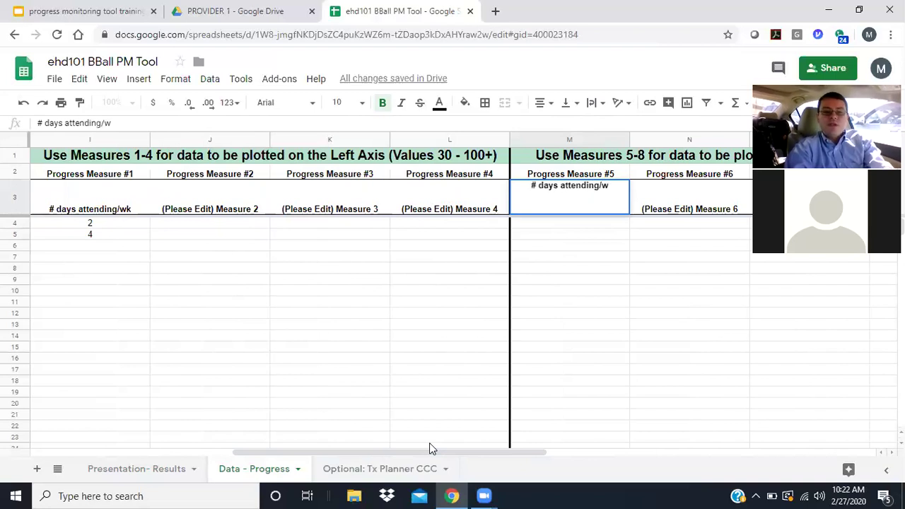
text(k)
key(Return)
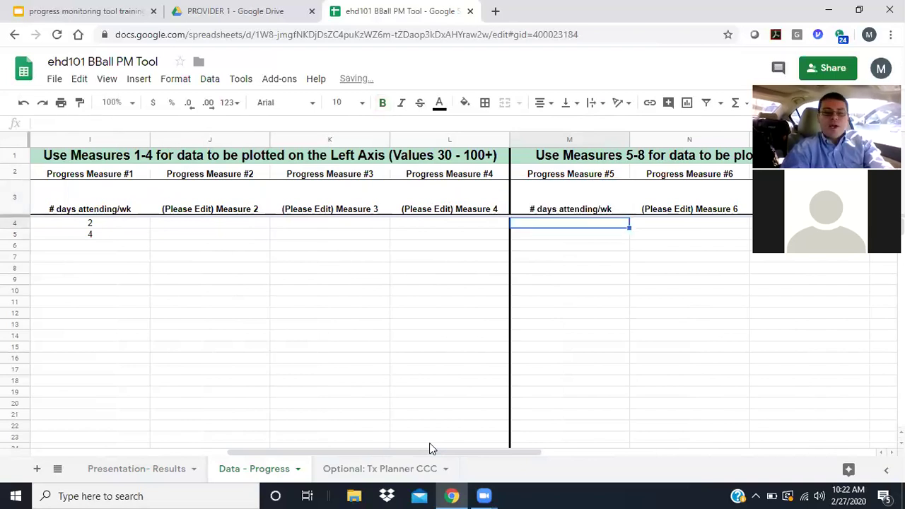
text(2)
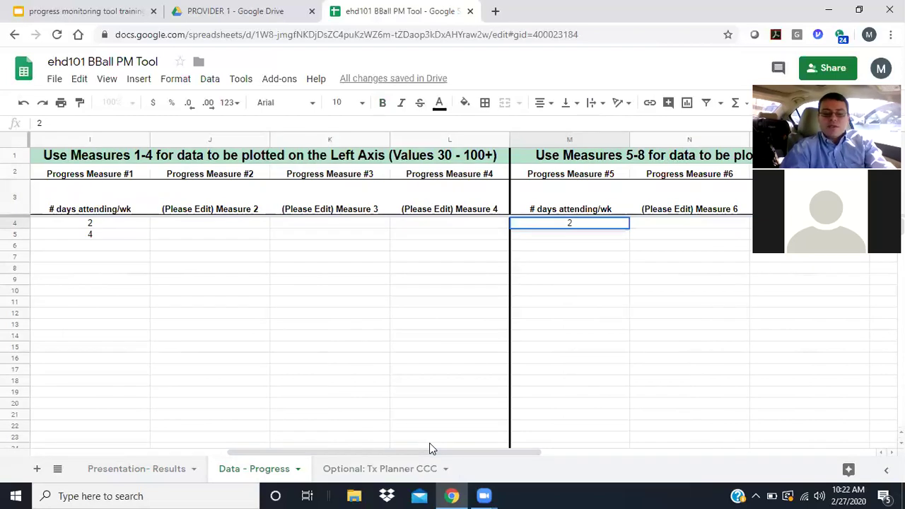
key(Return)
text(4)
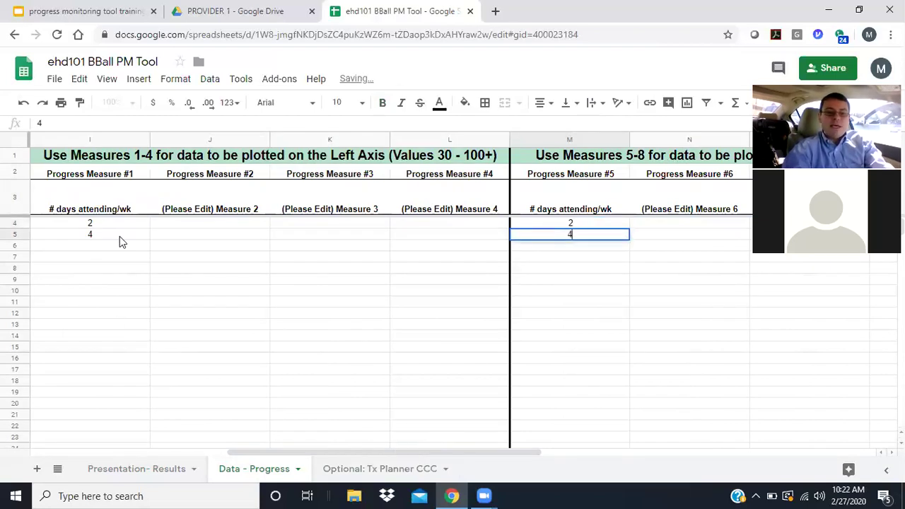
- Clear the old heading and the values 2 and 4 from Progress Measure #1
click(111, 212)
key(Delete)
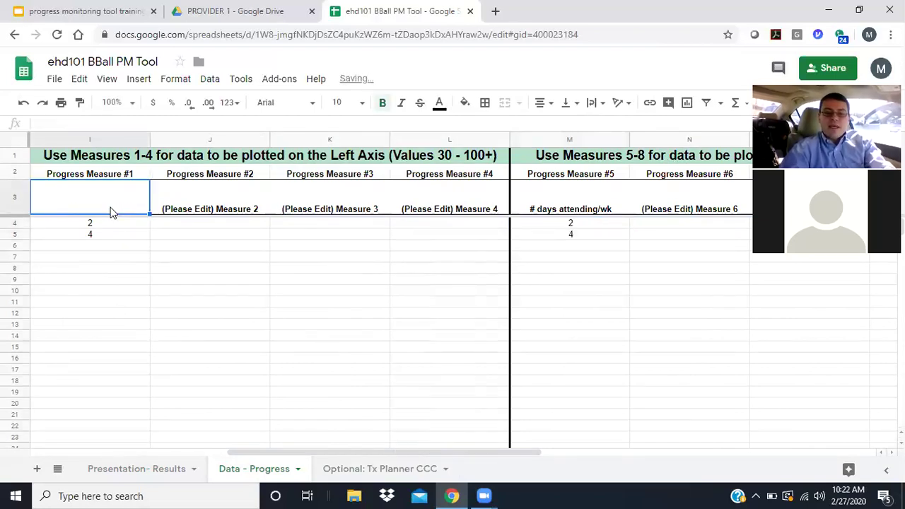
click(108, 222)
click(108, 234)
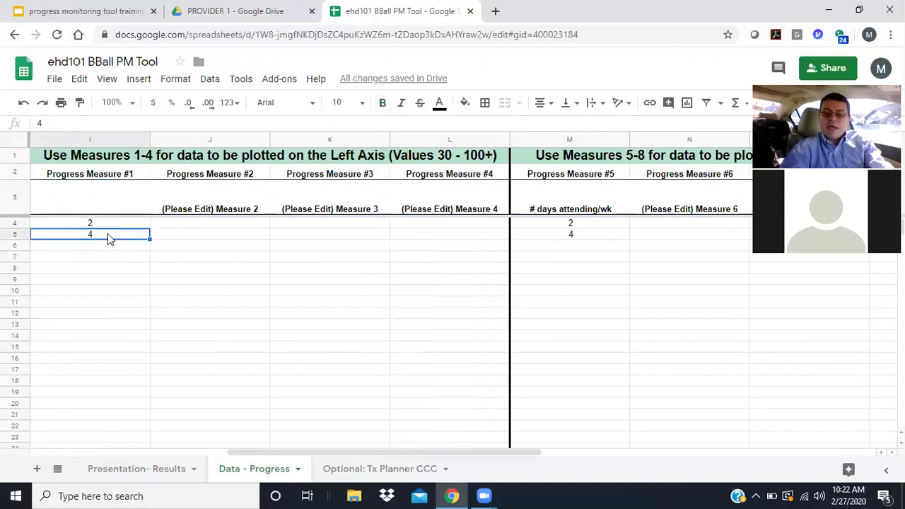
key(Delete)
key(Up)
key(Delete)
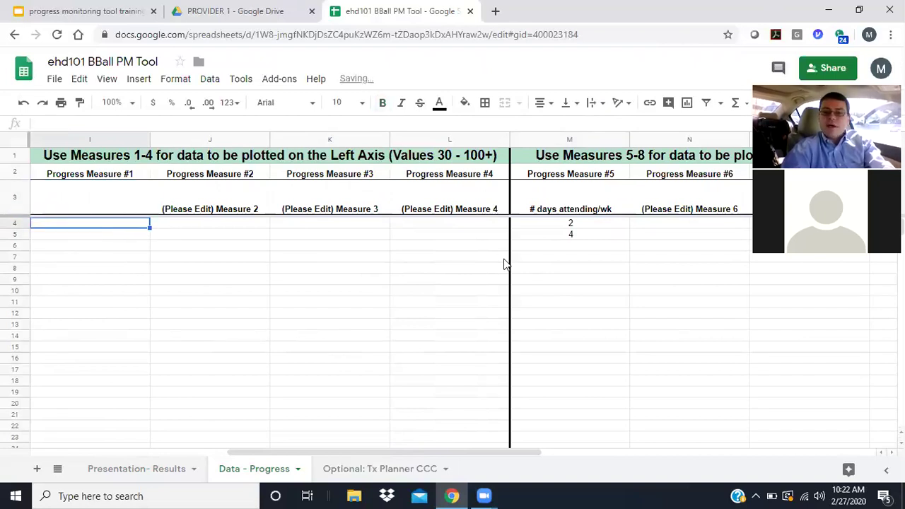
- Enter 'CPSS (Cut-Off >31)' as the I3 heading and delete the N3 placeholder text
click(668, 207)
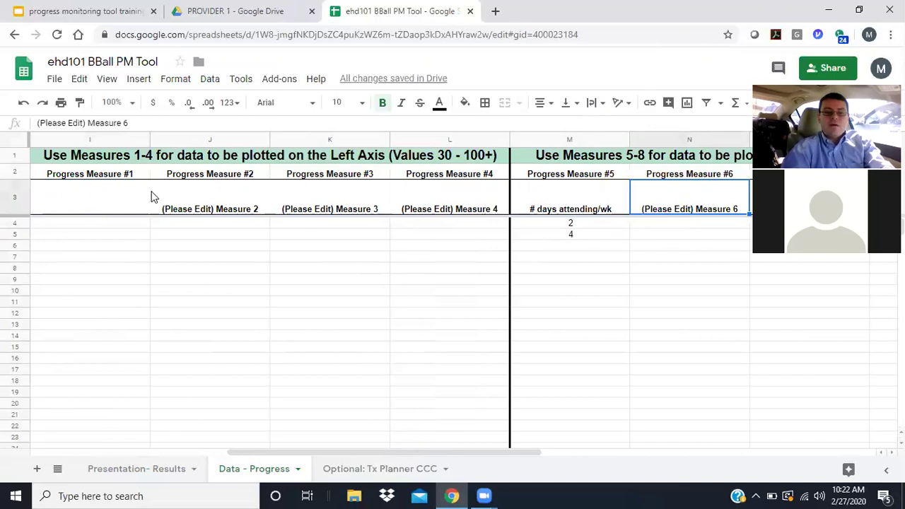
click(115, 211)
text(CPSS)
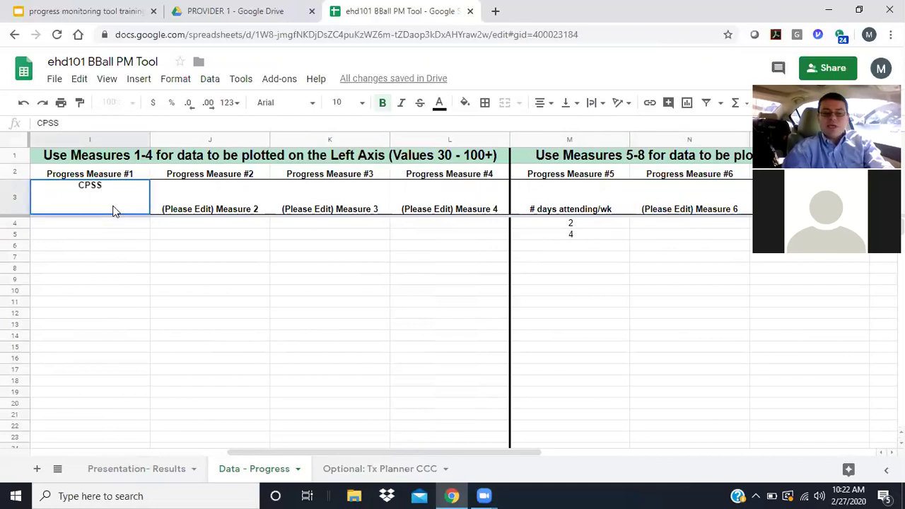
text( ()
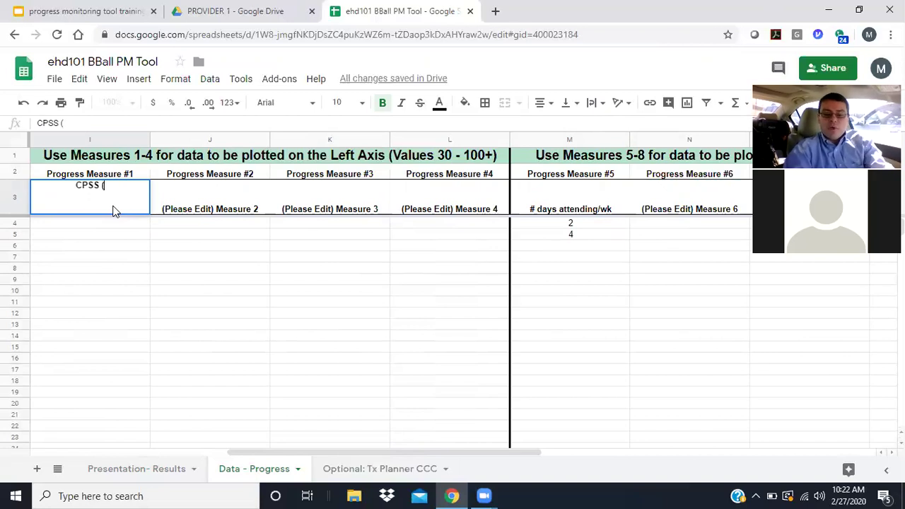
text(Cut-Off)
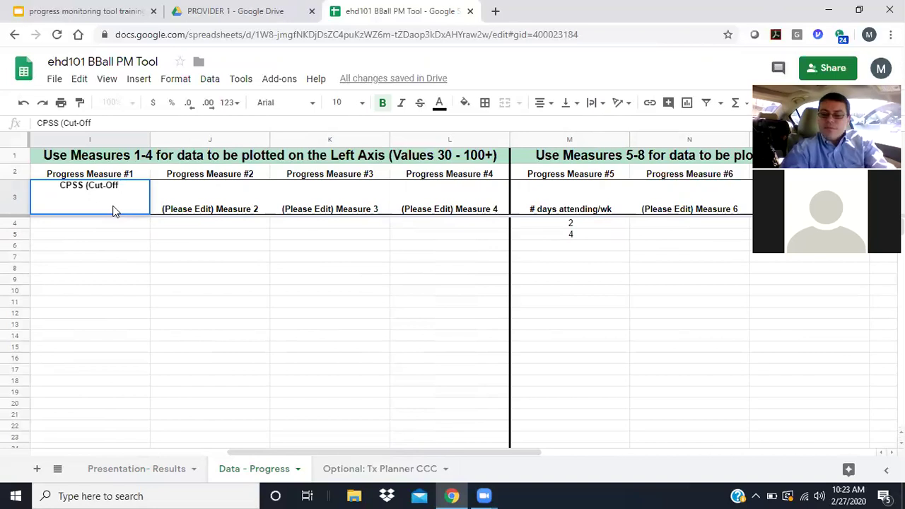
text(>)
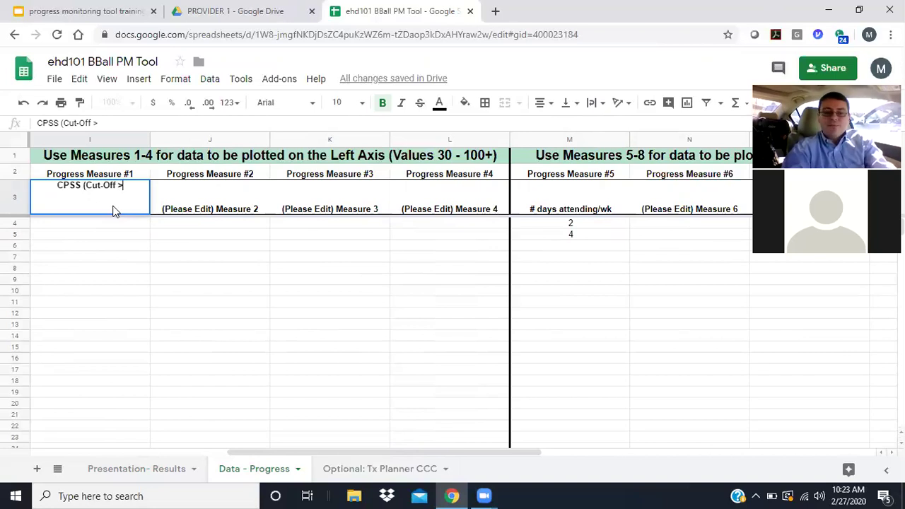
text(31)
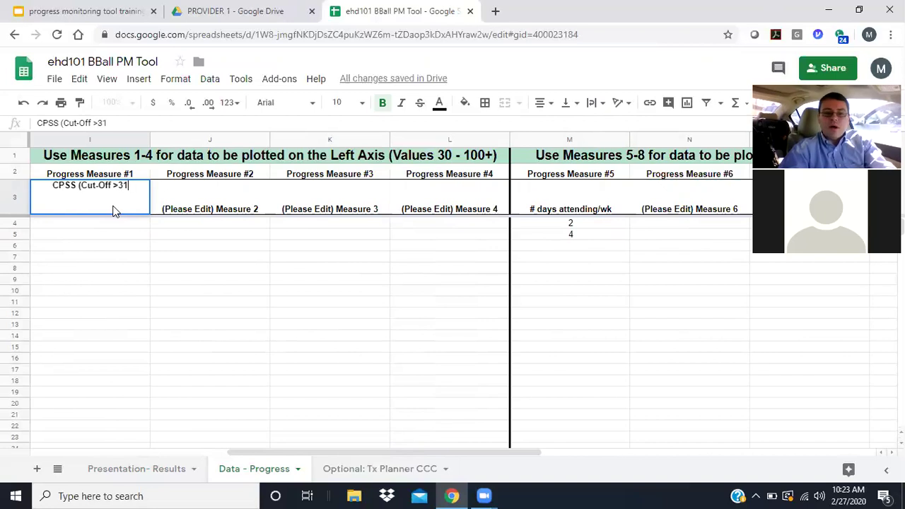
text())
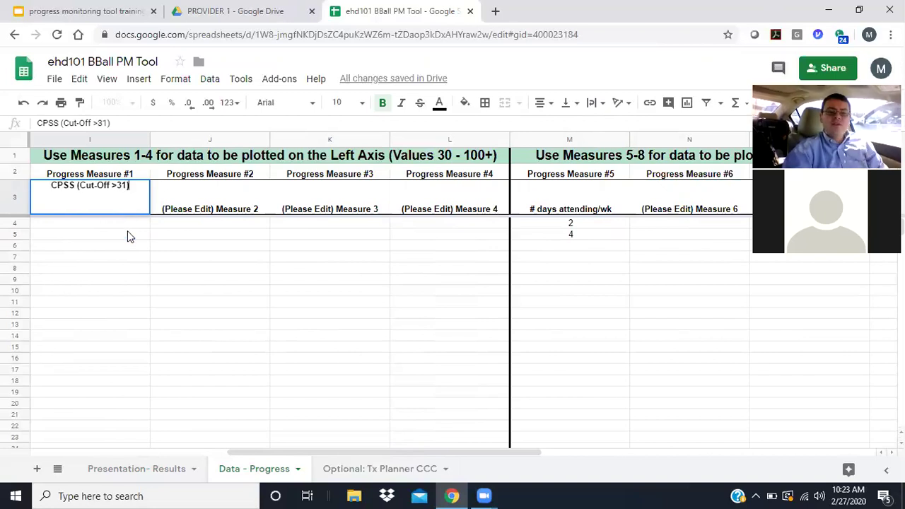
click(128, 225)
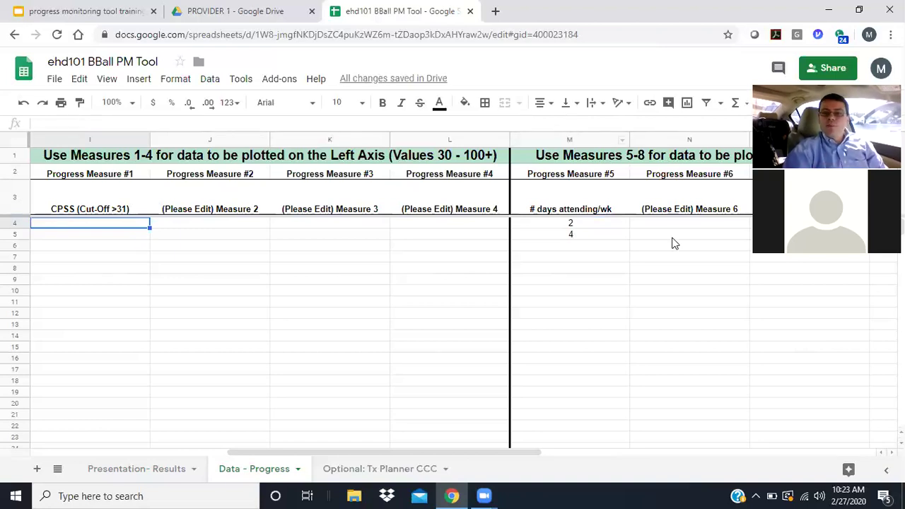
click(691, 210)
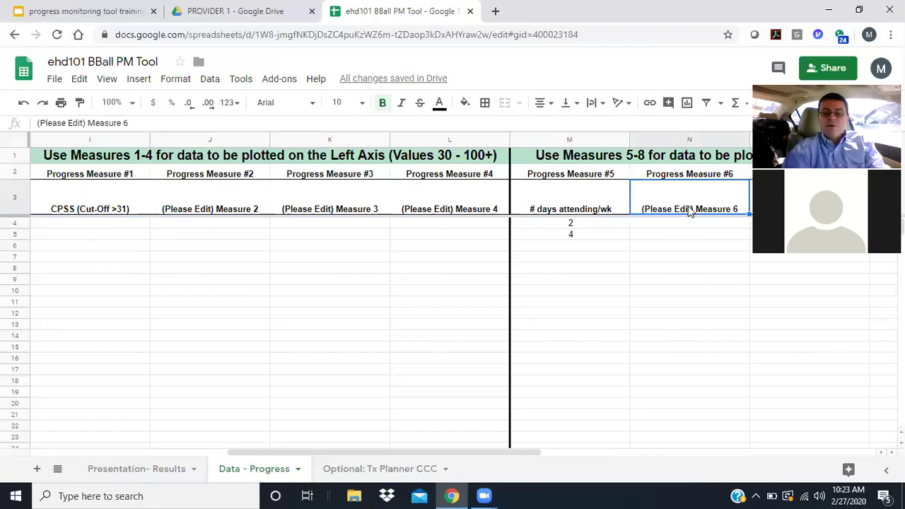
key(Delete)
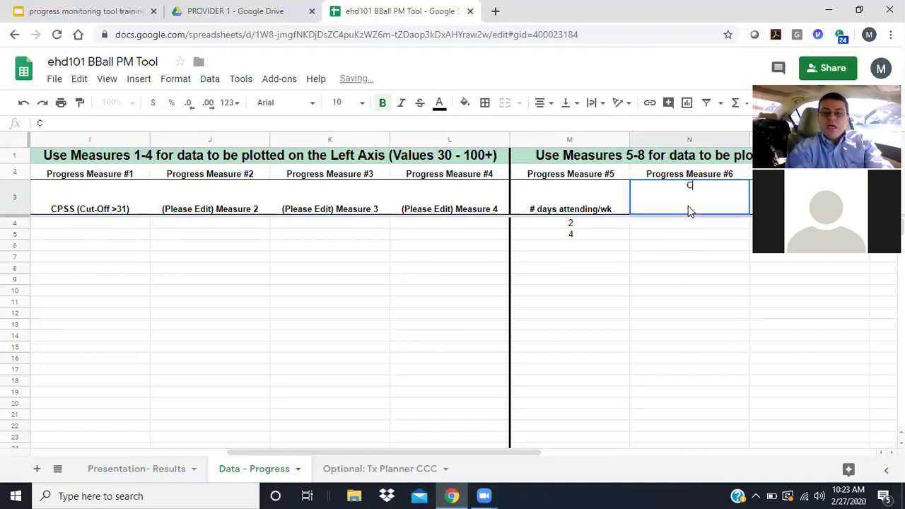
- Type 'Avg # flashbacks/day/wk' as the N3 heading, correcting typos along the way
text(#)
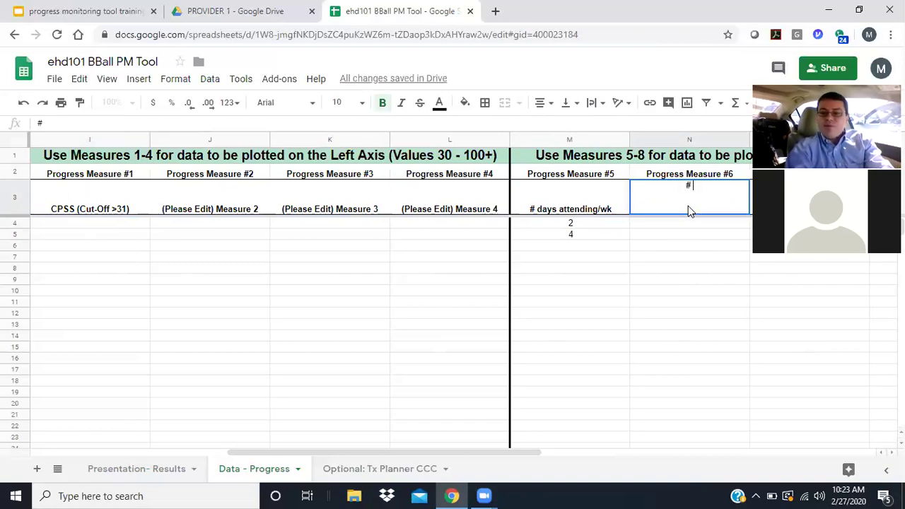
text( fla)
key(BackSpace)
key(BackSpace)
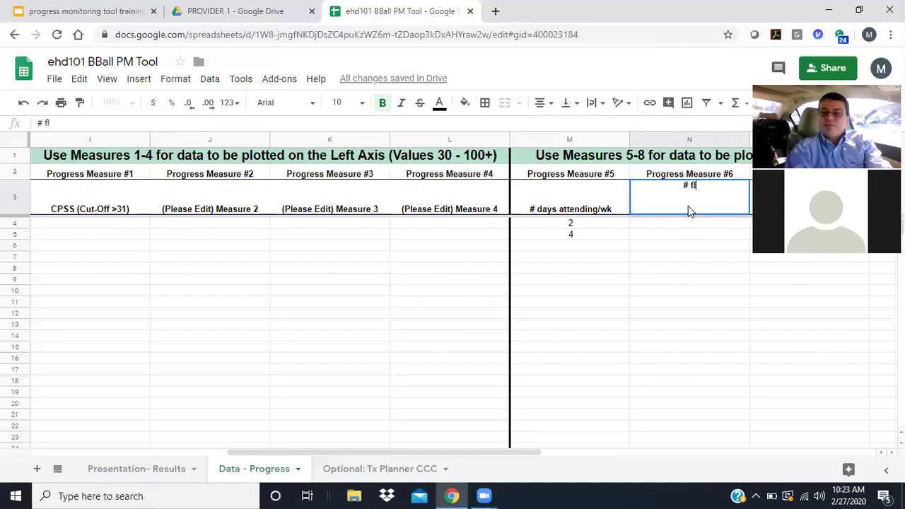
text(lashbacks/)
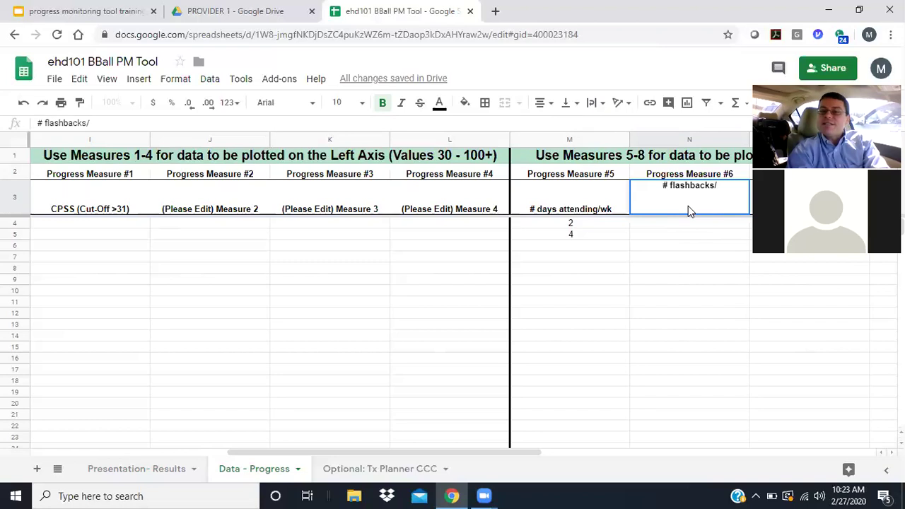
text(day)
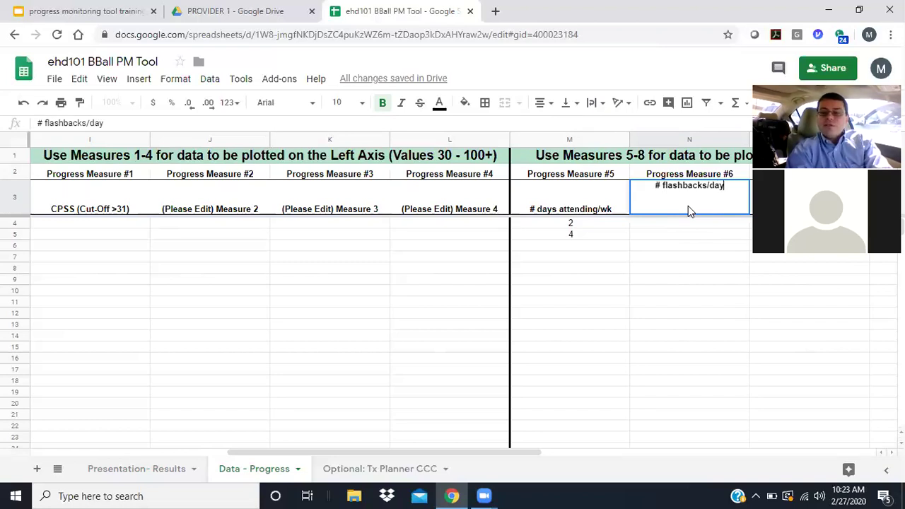
click(655, 186)
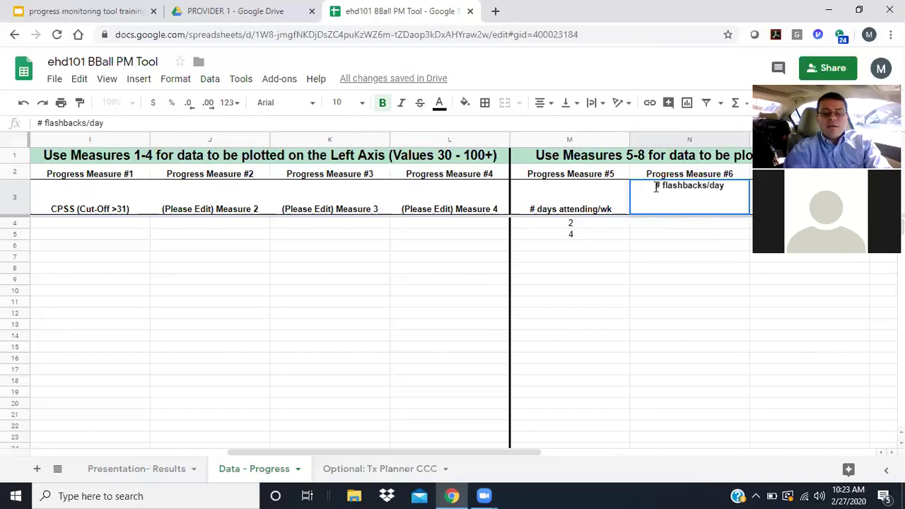
text(Avg)
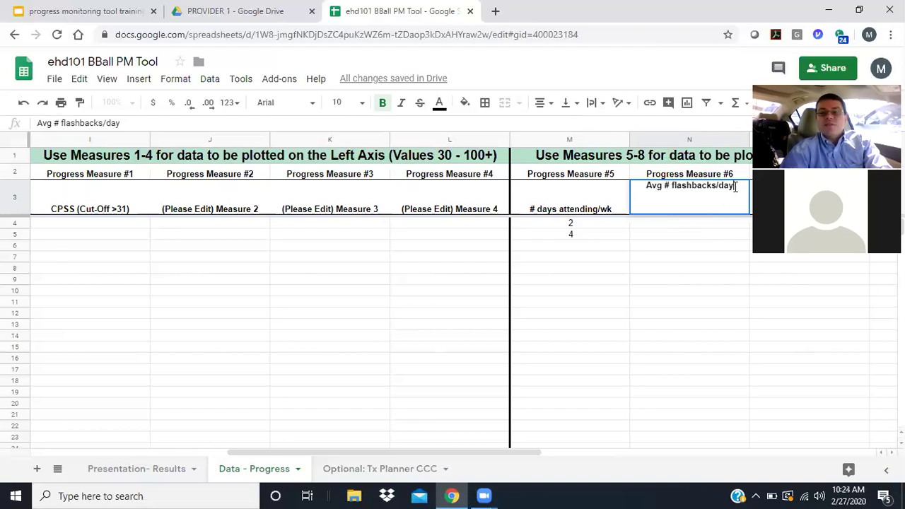
text(/wl)
key(BackSpace)
key(BackSpace)
key(BackSpace)
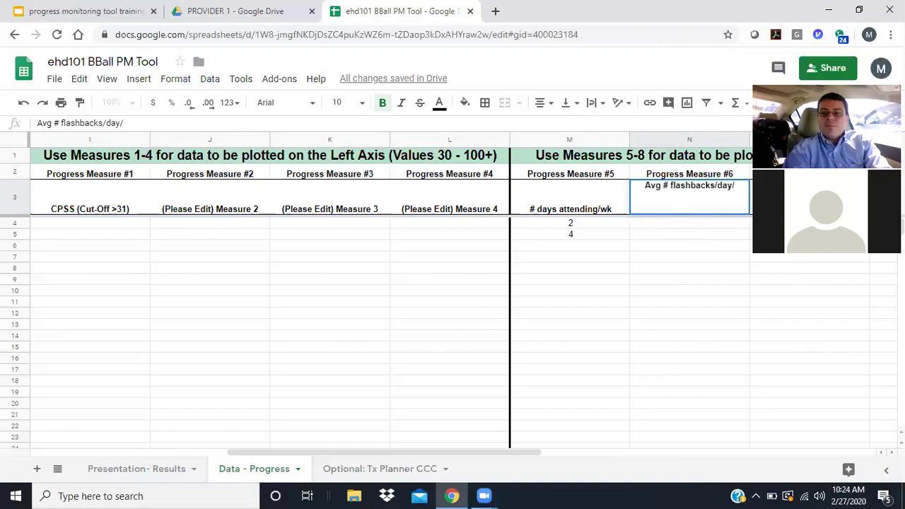
text(/wk)
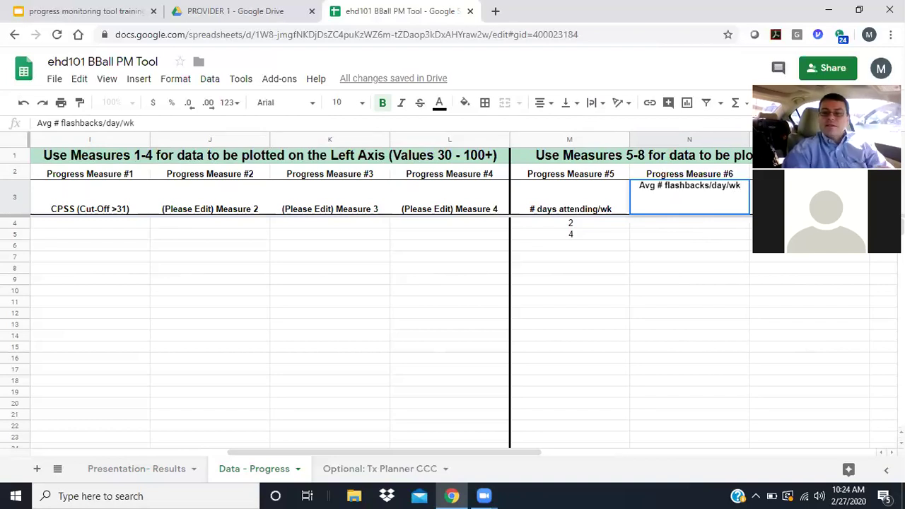
click(691, 231)
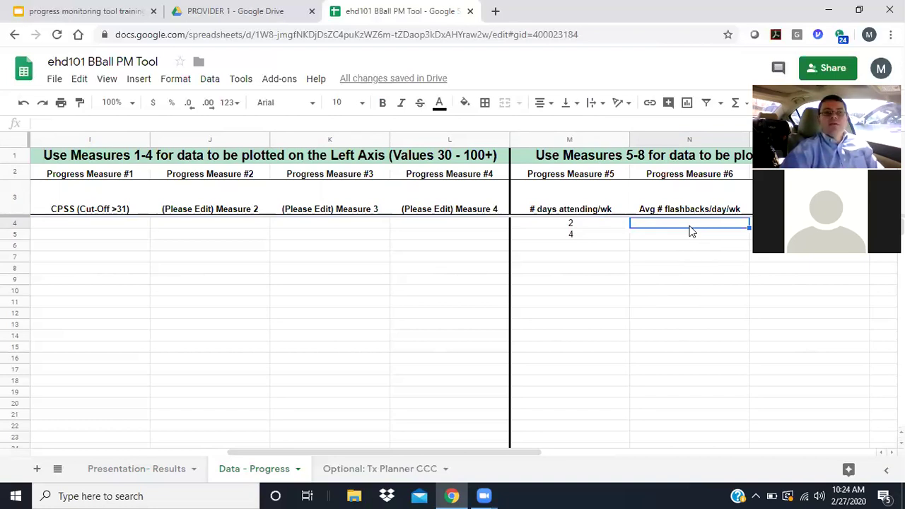
- Enter 20 and 24 in N4 and N5 under 'Avg # flashbacks/day/wk'
text(20)
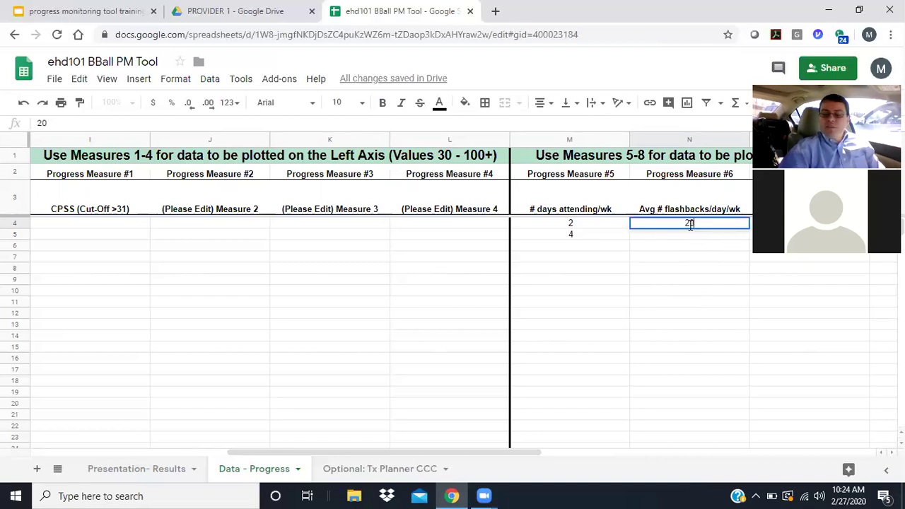
key(Return)
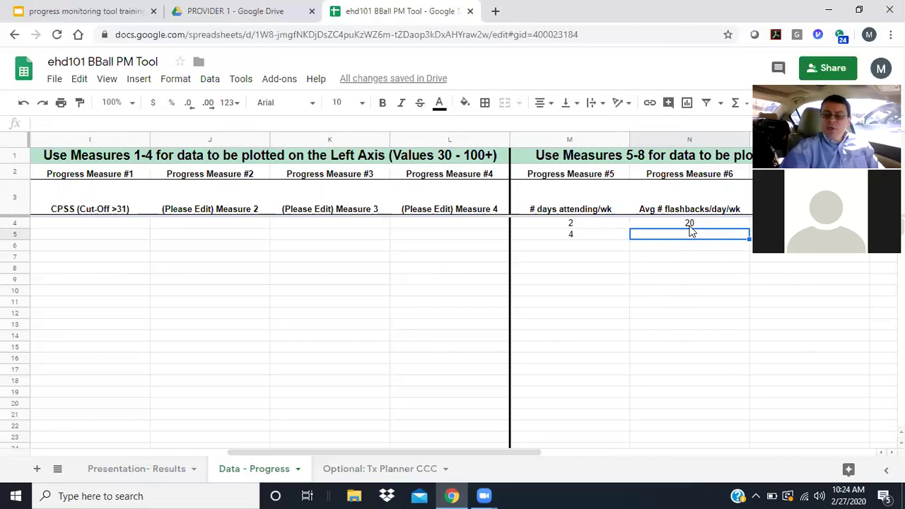
text(24)
key(Tab)
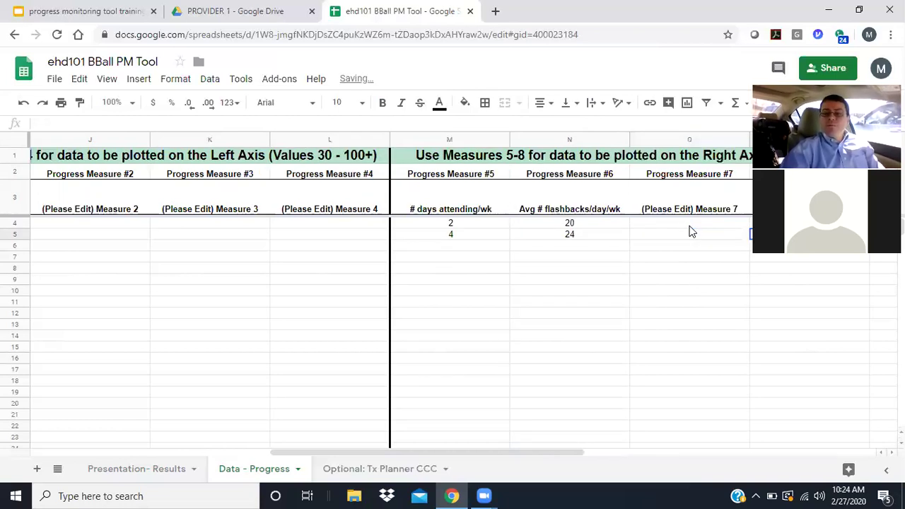
key(Left)
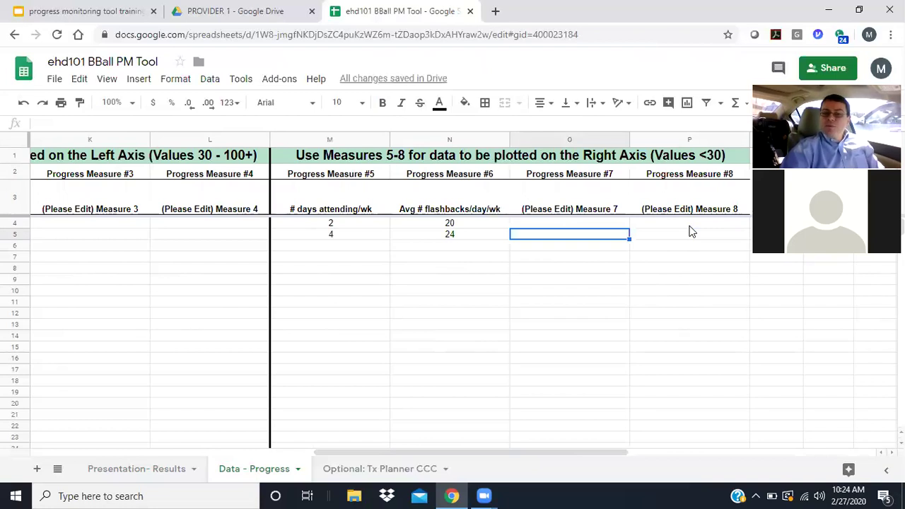
key(Up)
key(Left)
key(Down)
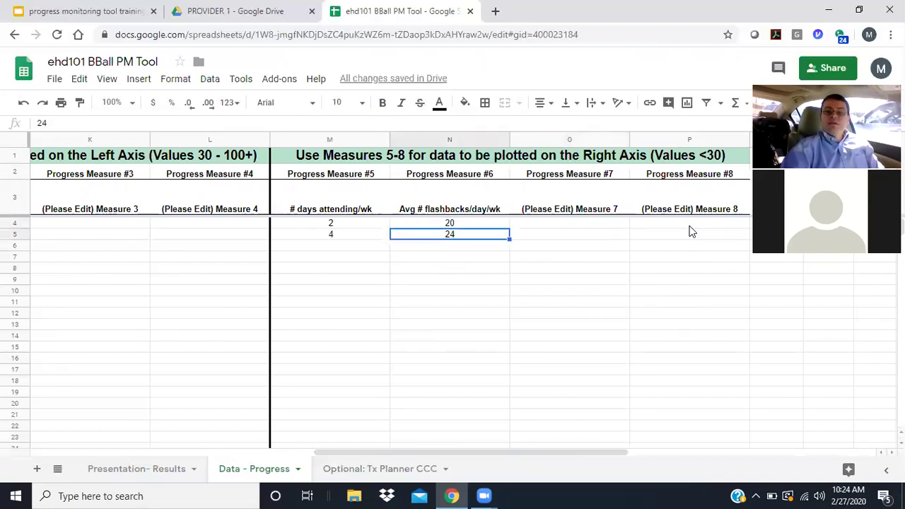
key(Up)
key(Right)
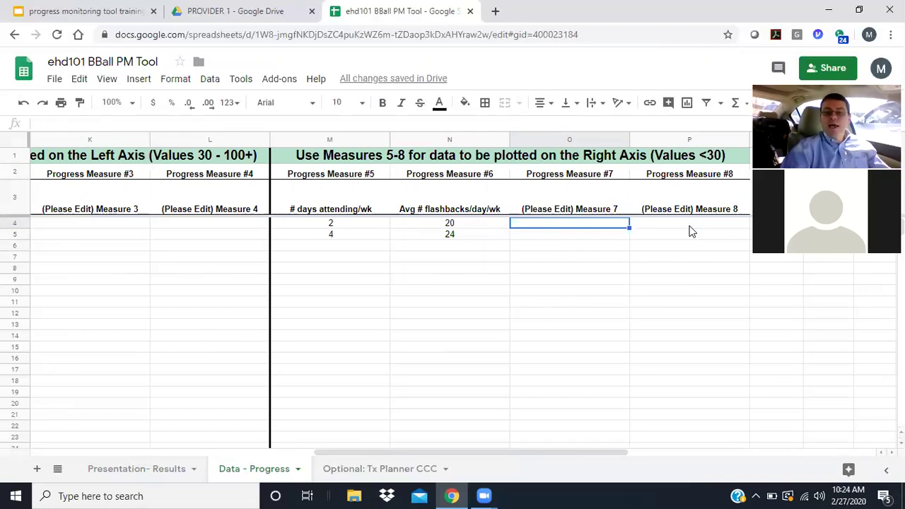
key(Left)
key(Left)
key(Left)
key(Left)
key(Left)
key(Left)
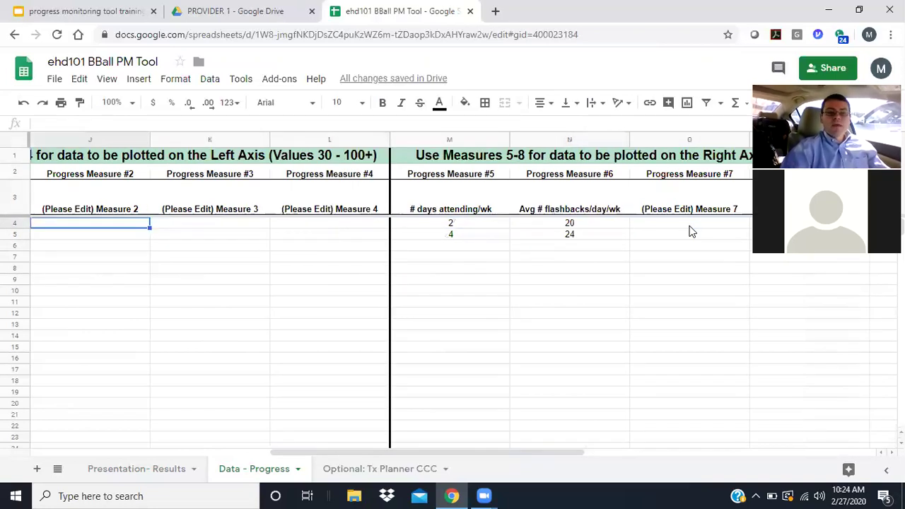
key(Right)
key(Left)
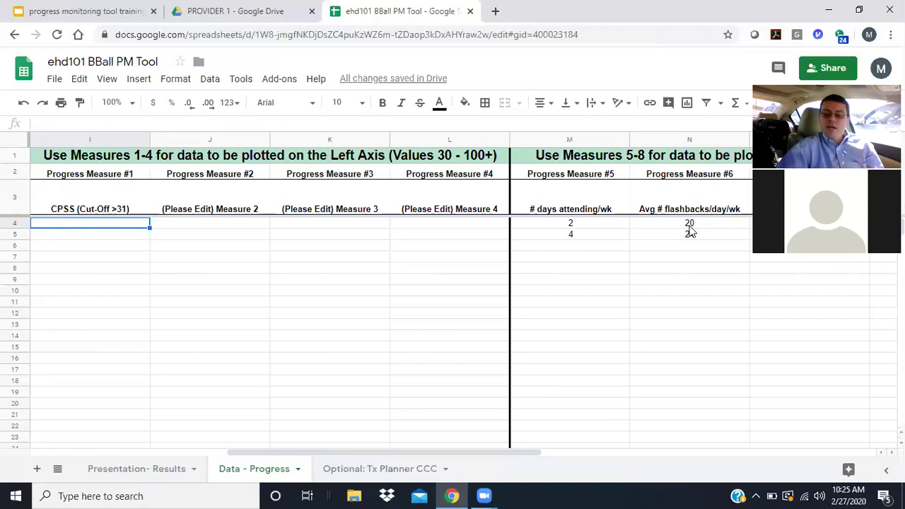
key(Down)
key(Up)
key(Up)
key(Down)
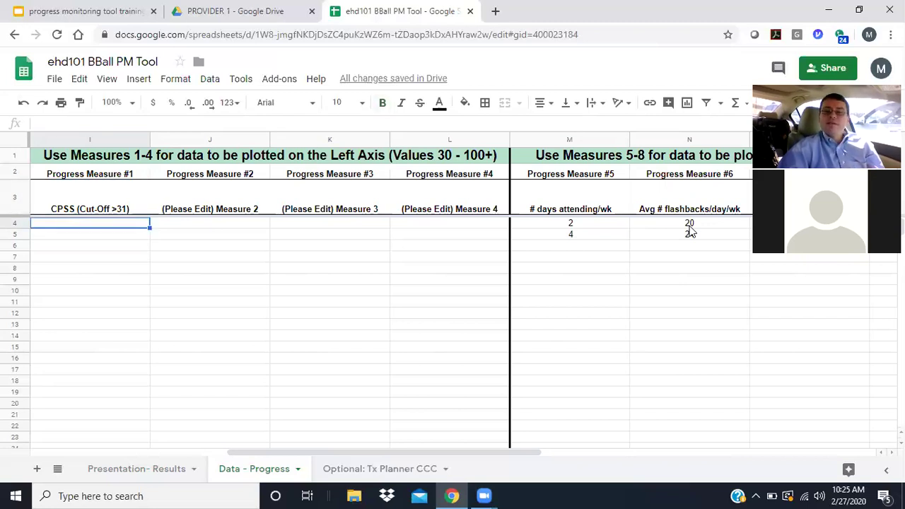
key(Right)
key(Left)
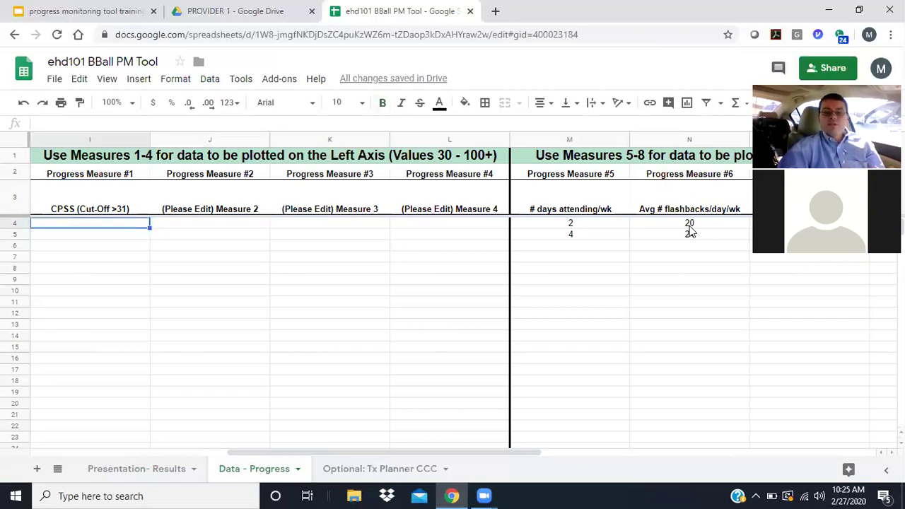
key(Up)
key(Down)
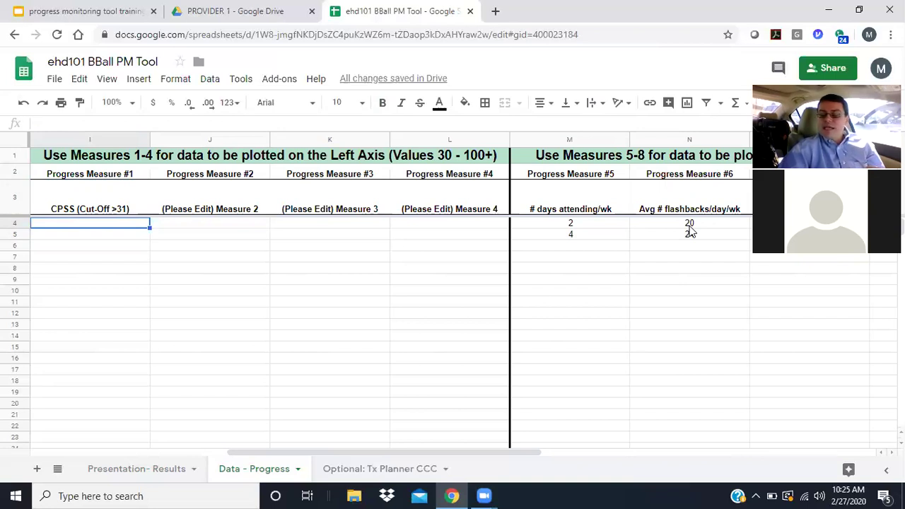
- Enter the CPSS score 38 in I4, then move over to the Measure 7 and 8 headers
text(38)
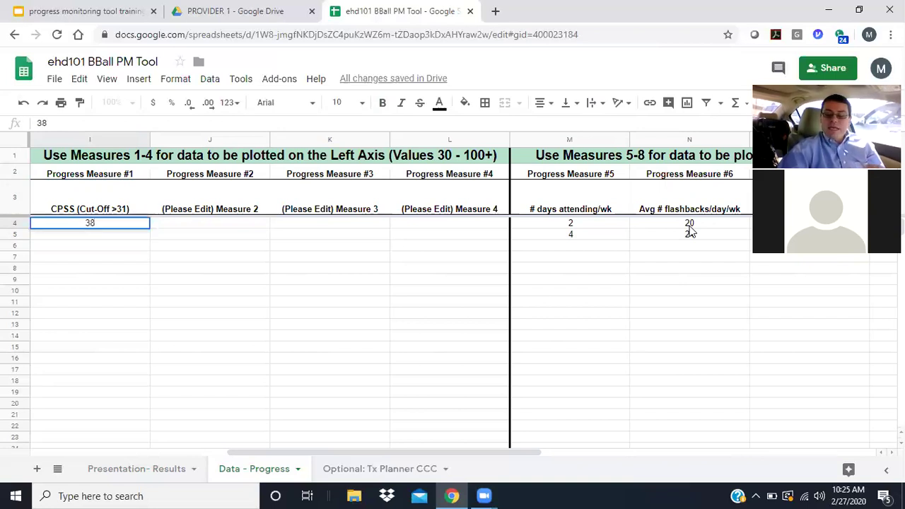
key(Return)
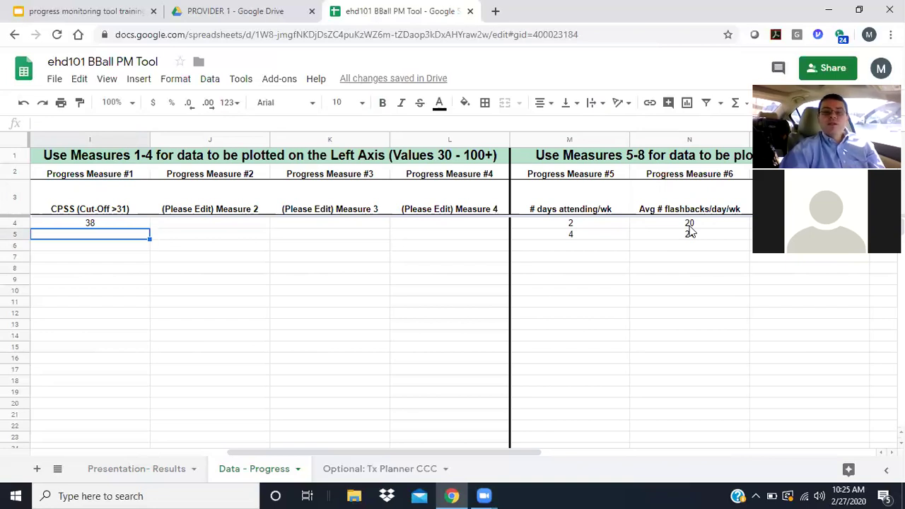
key(Tab)
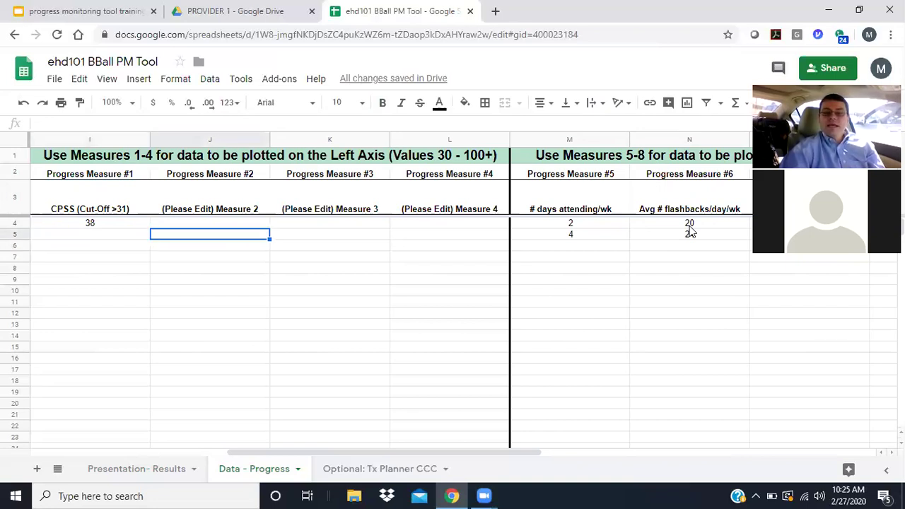
key(Up)
key(Tab)
key(Tab)
key(Tab)
key(Tab)
key(Tab)
key(Tab)
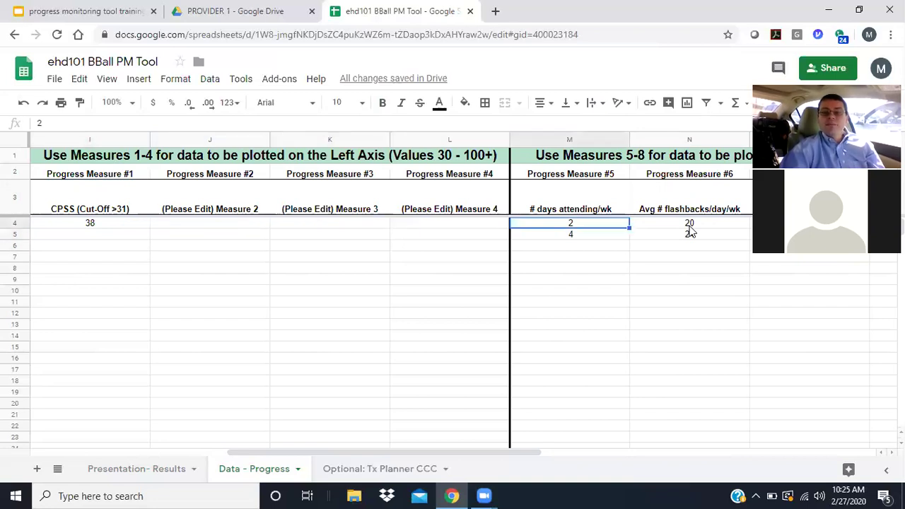
key(Up)
key(Left)
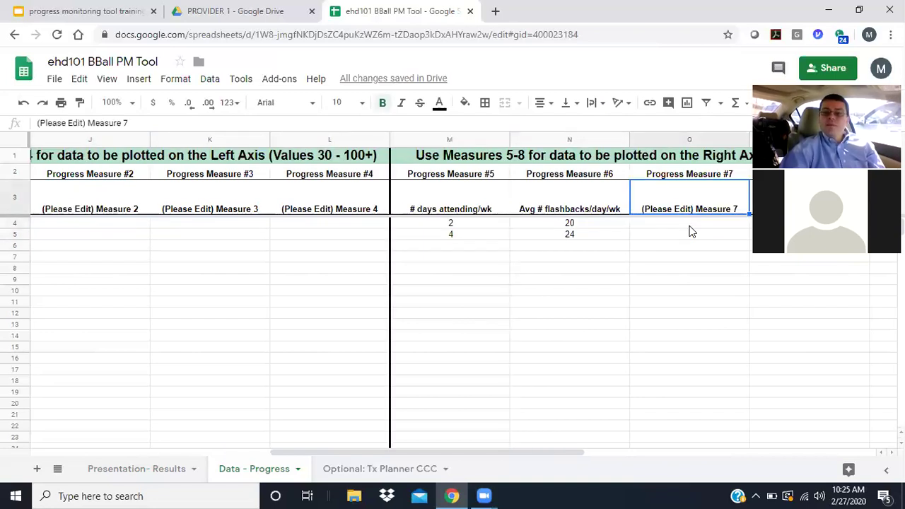
key(Tab)
key(Tab)
key(Left)
key(Left)
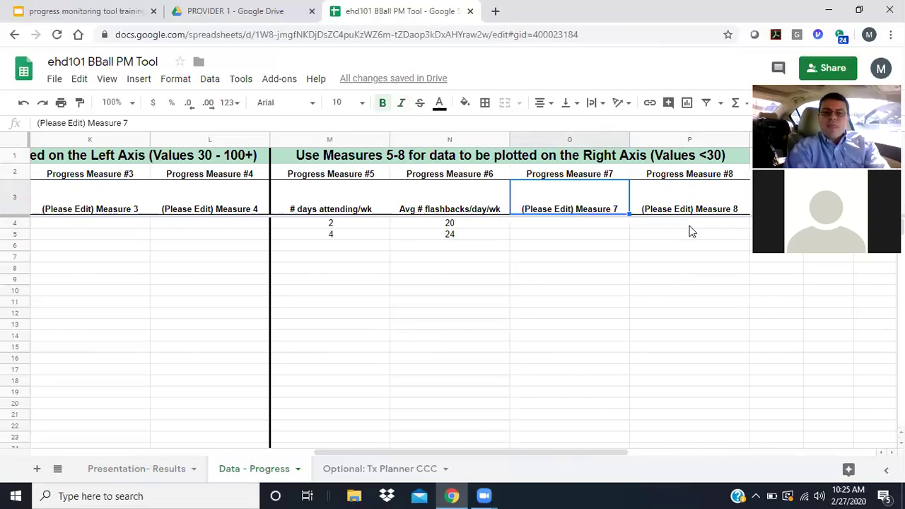
- Append '(SR)' to the # days attending/wk and flashbacks measure headers
double_click(378, 205)
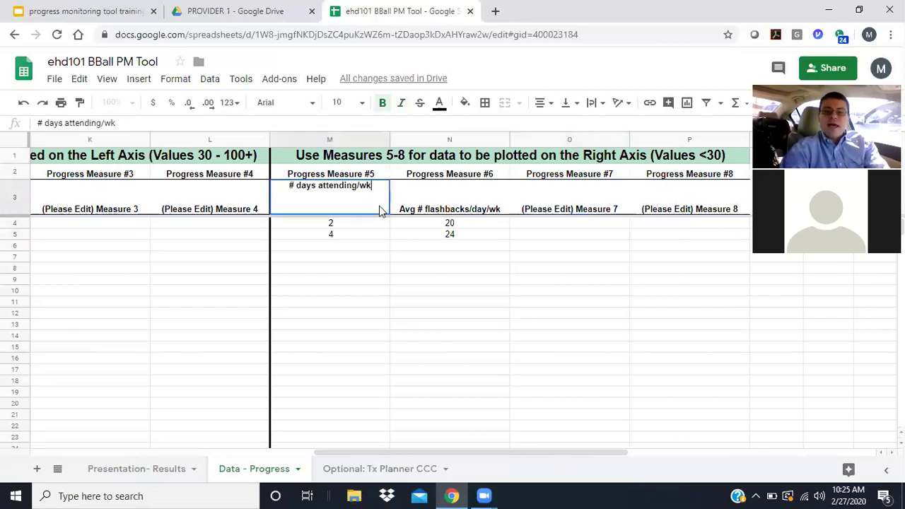
key(Home)
text(9)
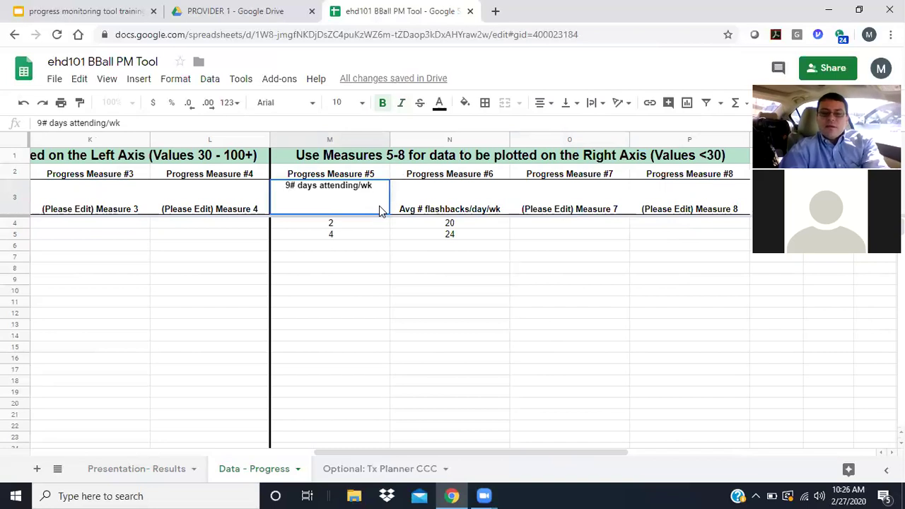
key(BackSpace)
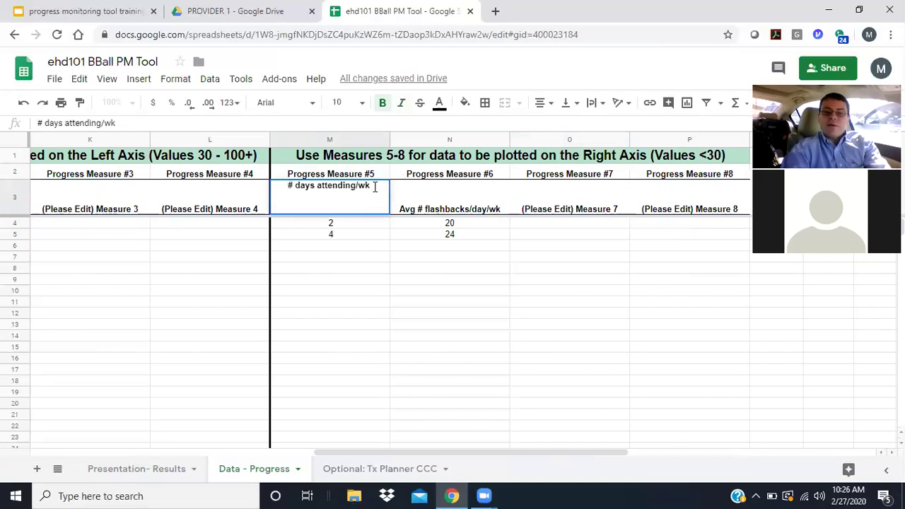
text(()
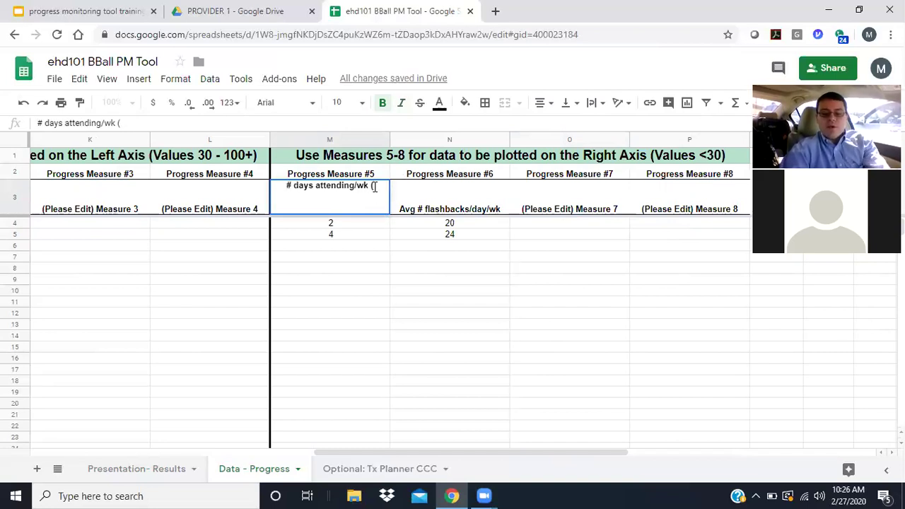
text(SR))
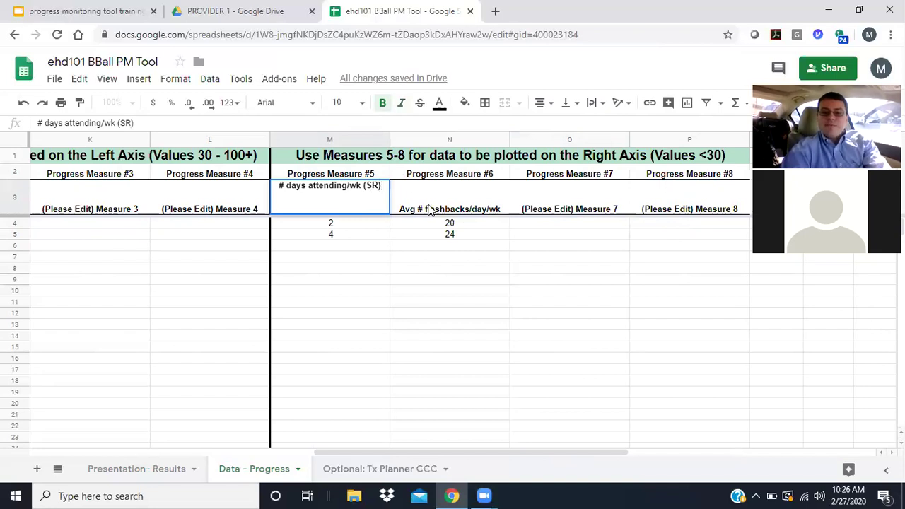
double_click(493, 200)
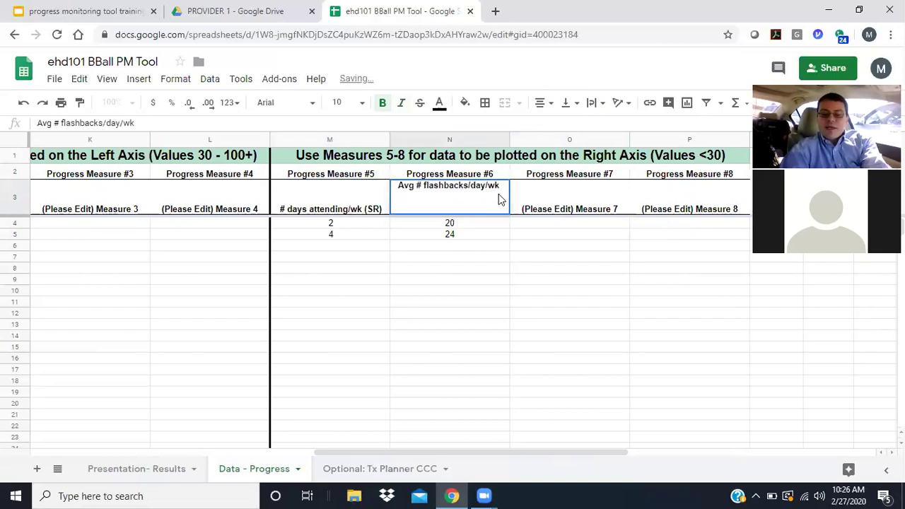
text((SR))
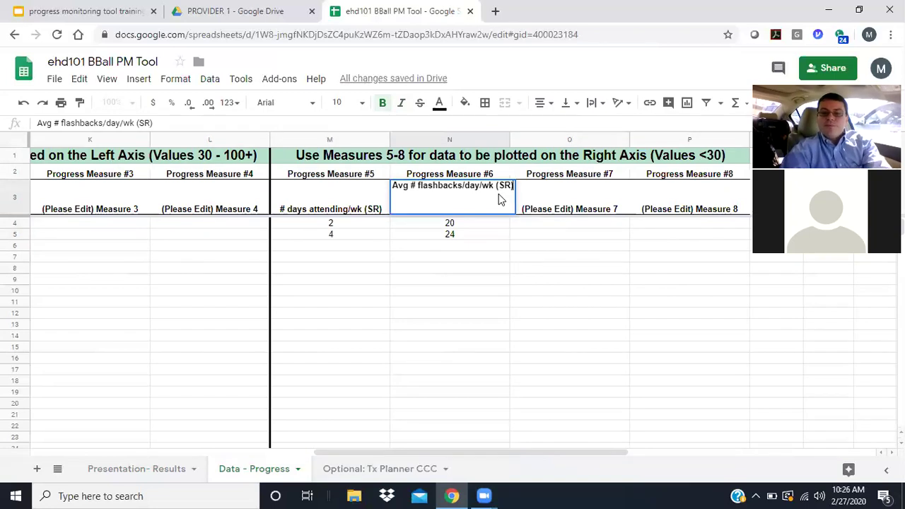
click(589, 203)
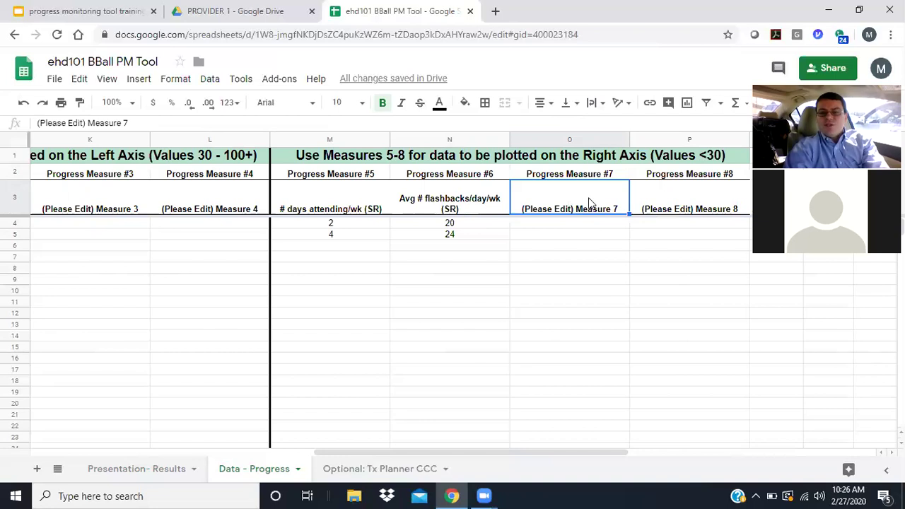
- Replace the Measure 7 placeholder heading with '# arguing/wk (CR)'
text(Avg)
key(BackSpace)
key(BackSpace)
key(BackSpace)
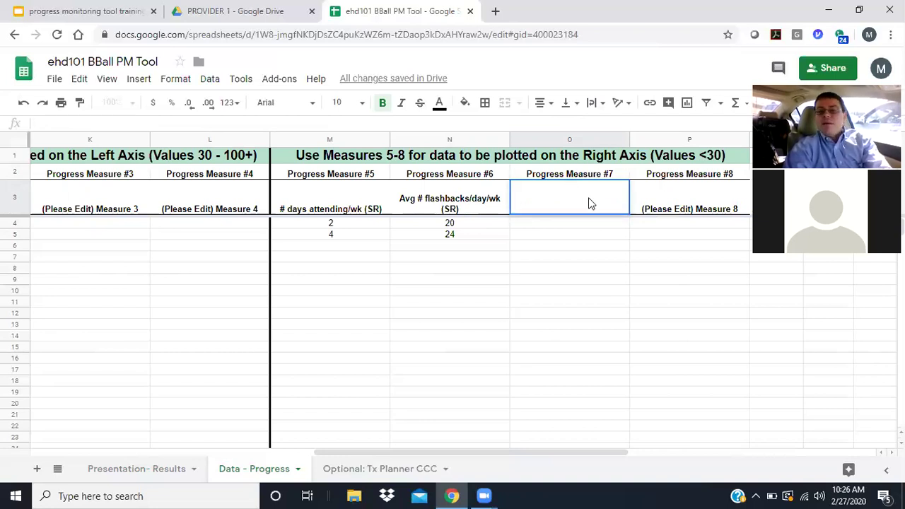
text(#)
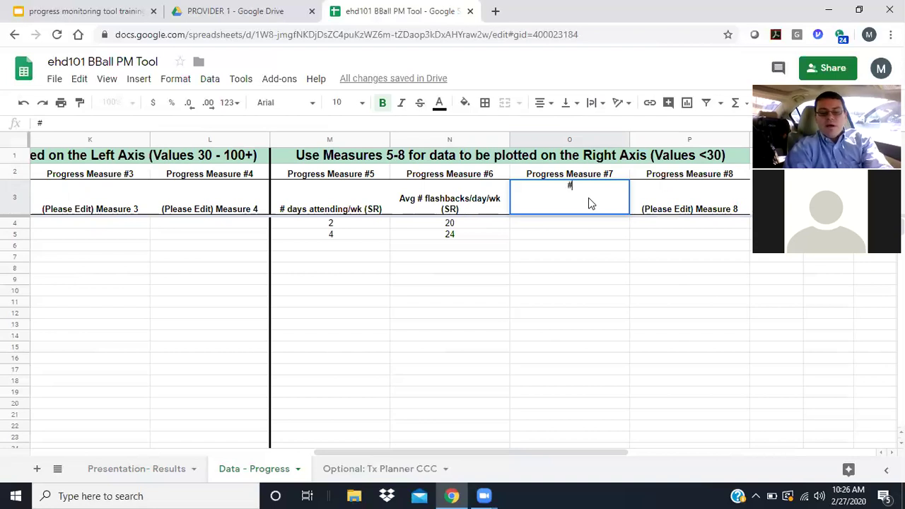
text( argume)
key(BackSpace)
key(BackSpace)
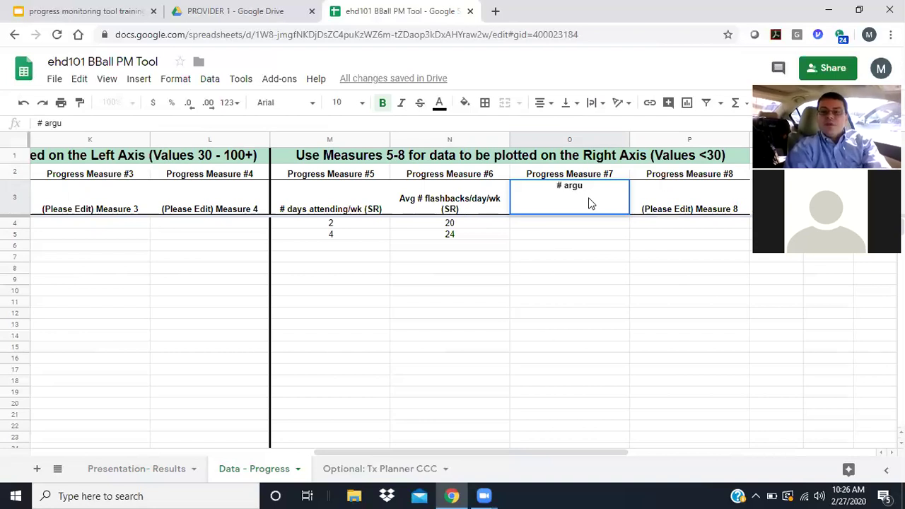
text(e)
key(BackSpace)
text(ing)
key(BackSpace)
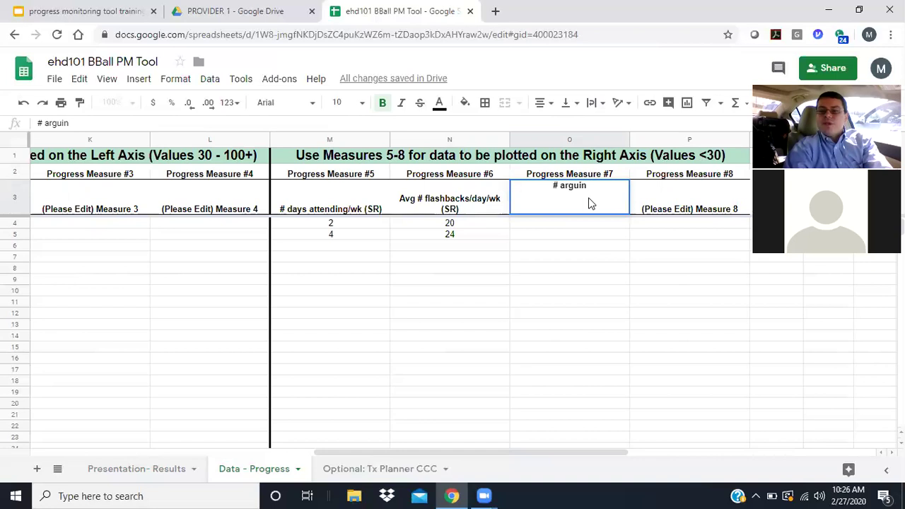
text(g)
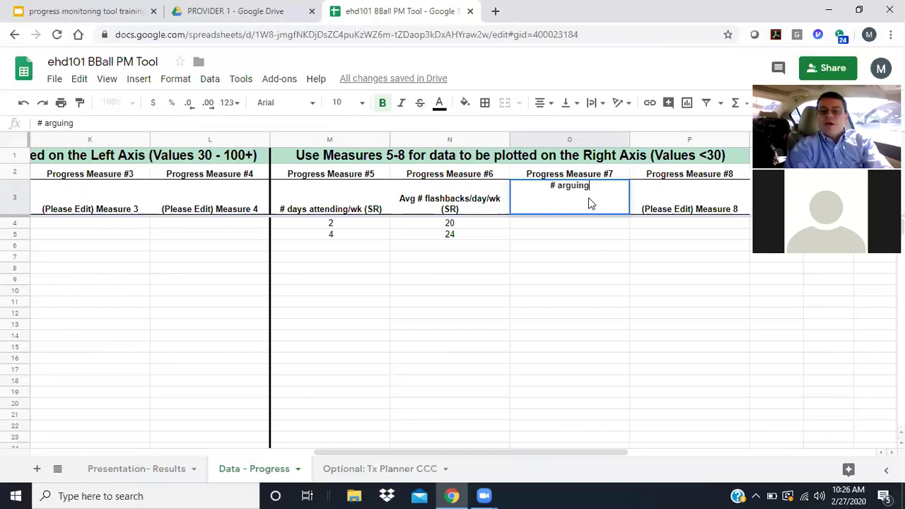
text(/wk)
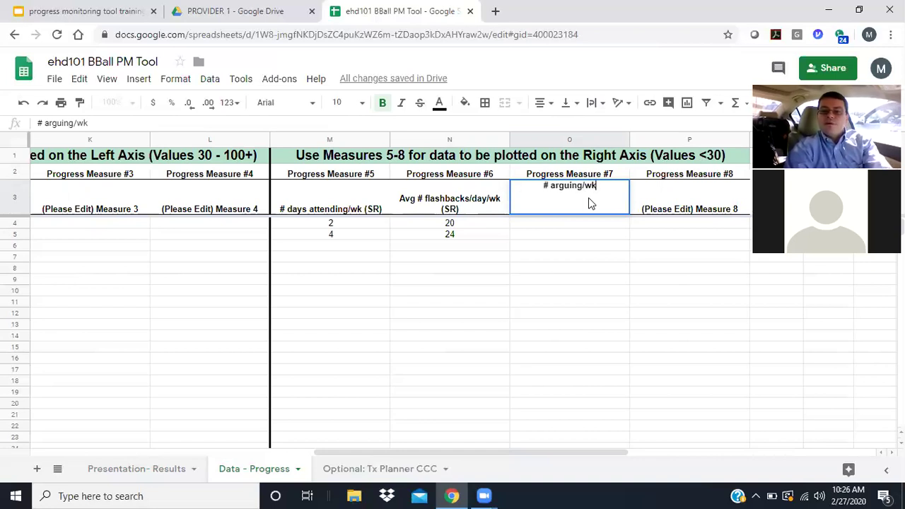
text( ()
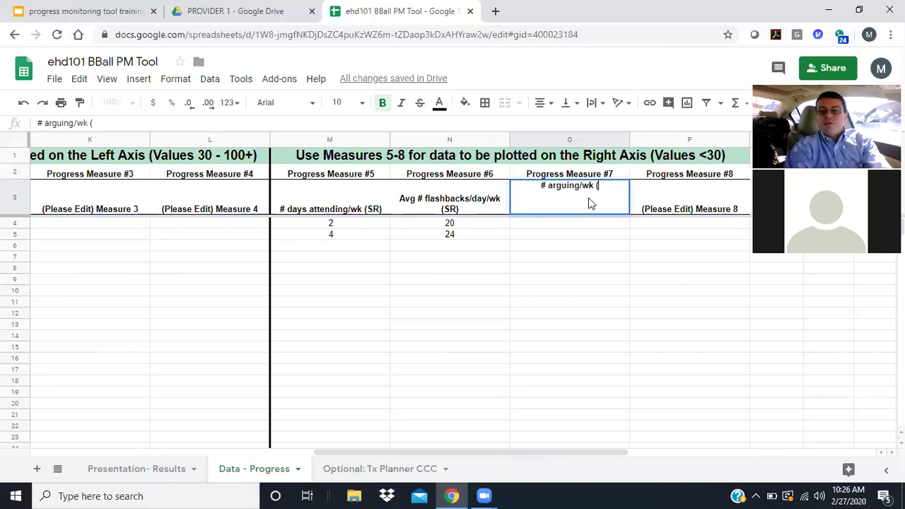
text(PR)
key(BackSpace)
key(BackSpace)
text(C)
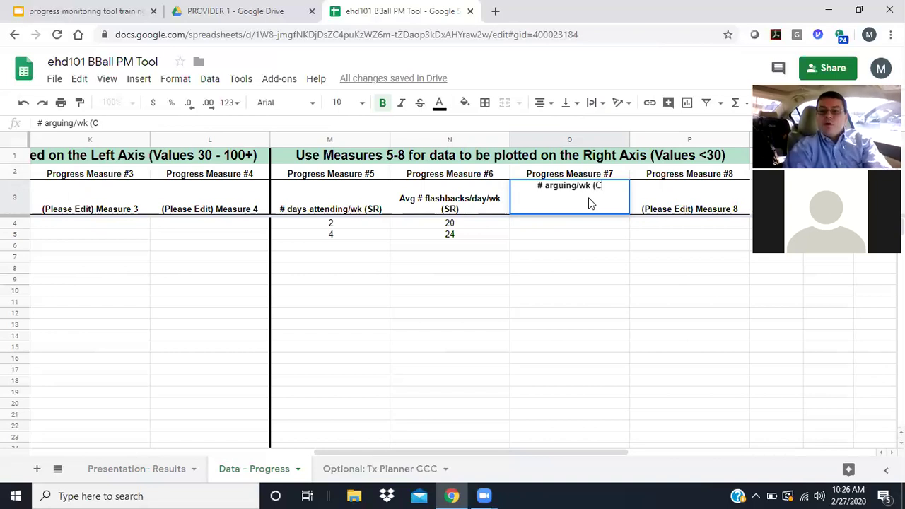
text(R))
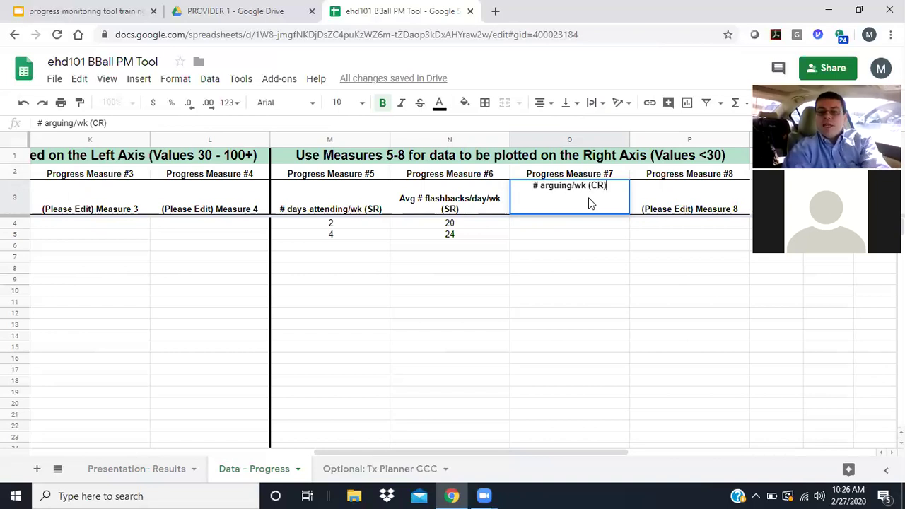
key(Return)
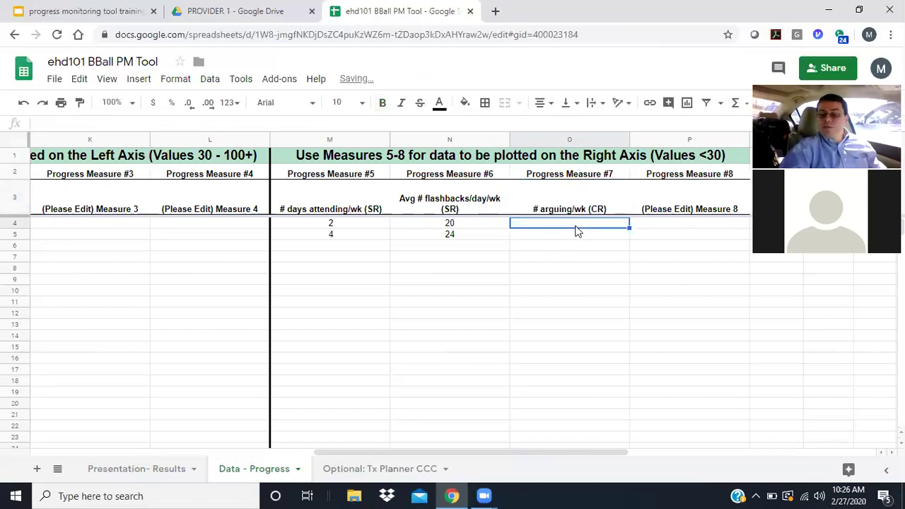
- Enter 8 for the first session and 7 for the second under '# arguing/wk (CR)'
text(8)
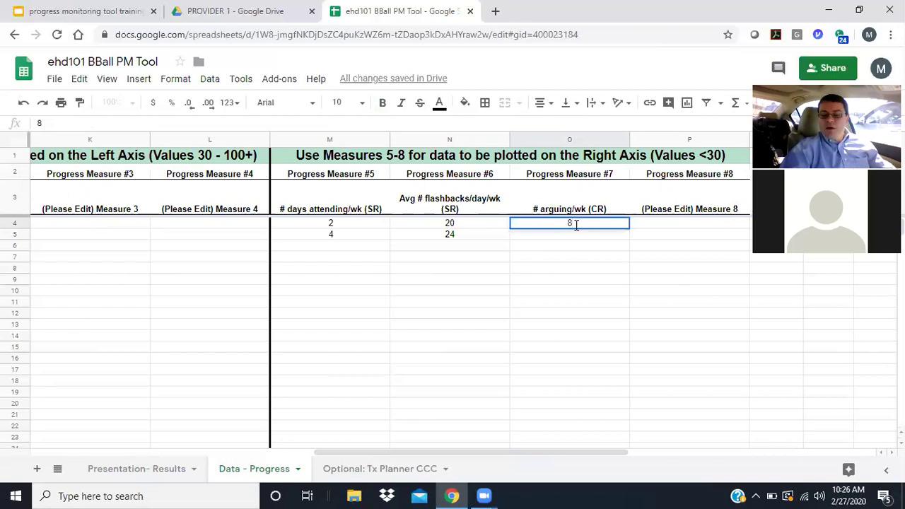
key(Return)
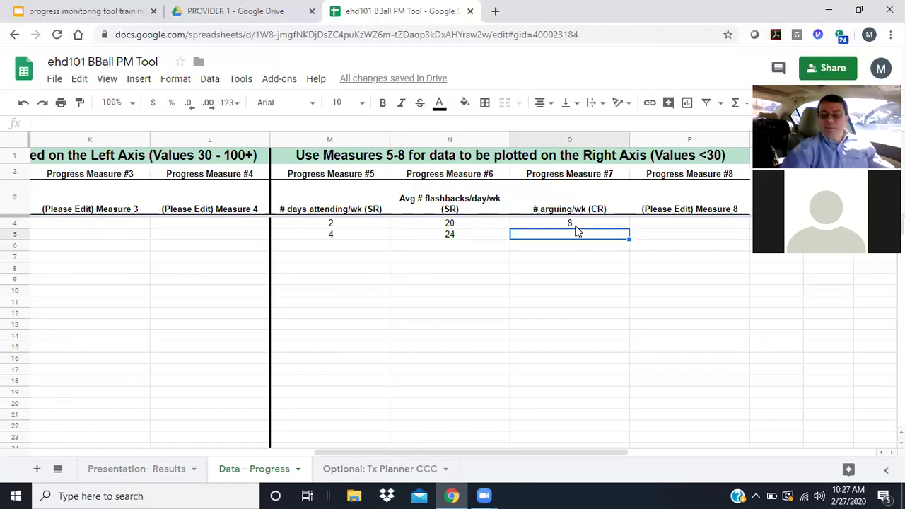
text(7)
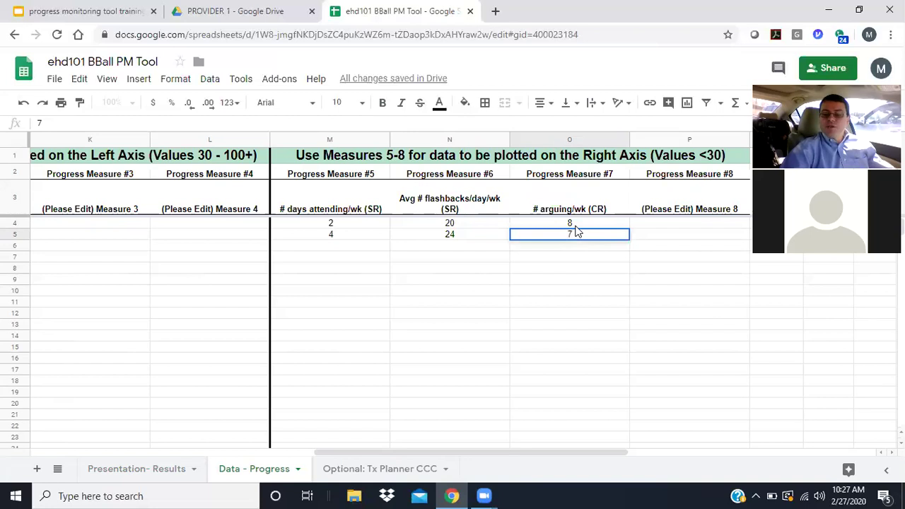
key(Tab)
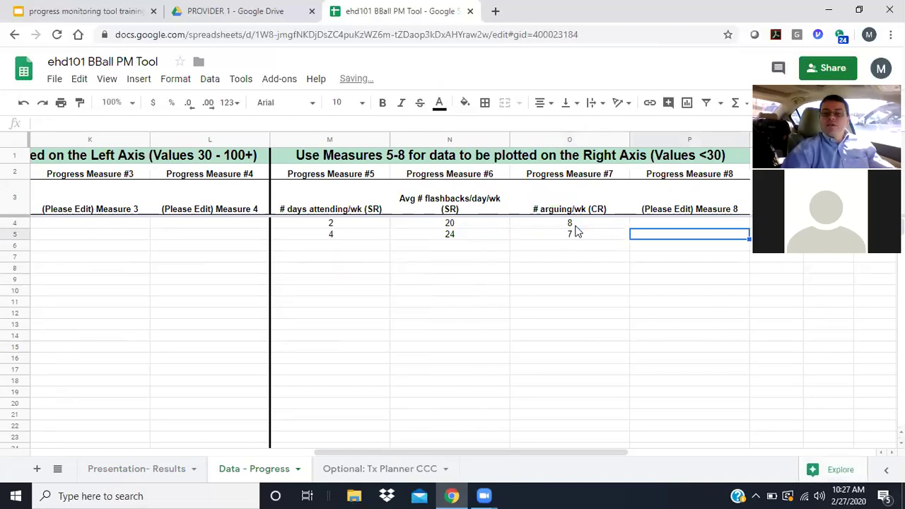
- Overwrite the Measure 2 placeholder in J3 with '# of + activities/wk'
key(Left)
key(Left)
key(Left)
key(Left)
key(Left)
key(Left)
key(Left)
key(Left)
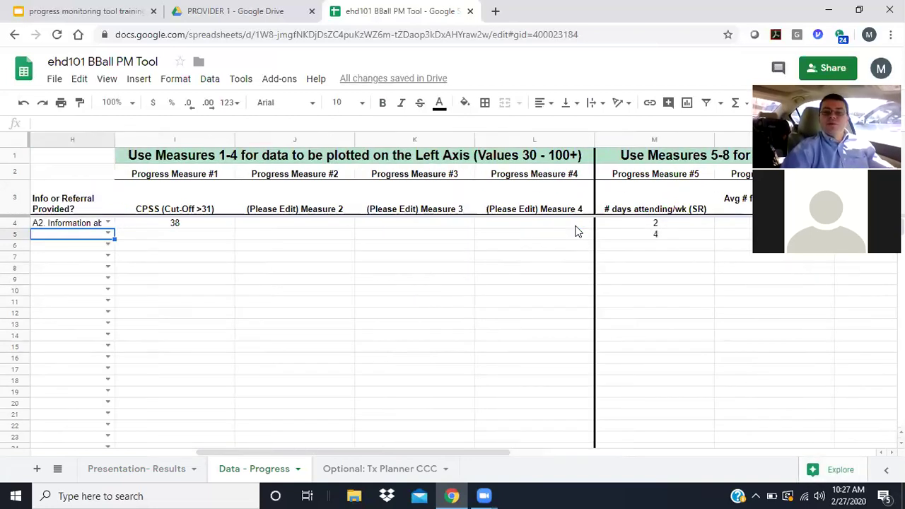
key(Right)
key(Right)
key(Right)
key(Right)
key(Right)
key(Left)
key(Left)
key(Left)
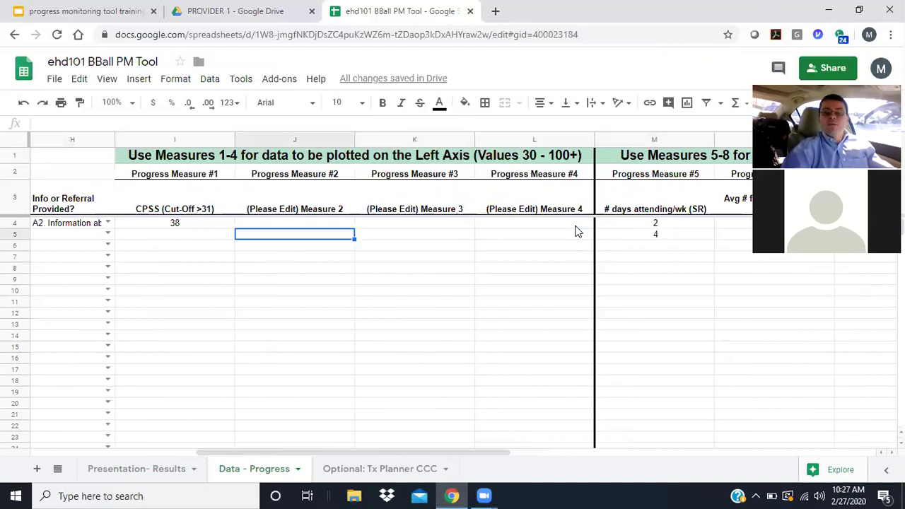
key(Up)
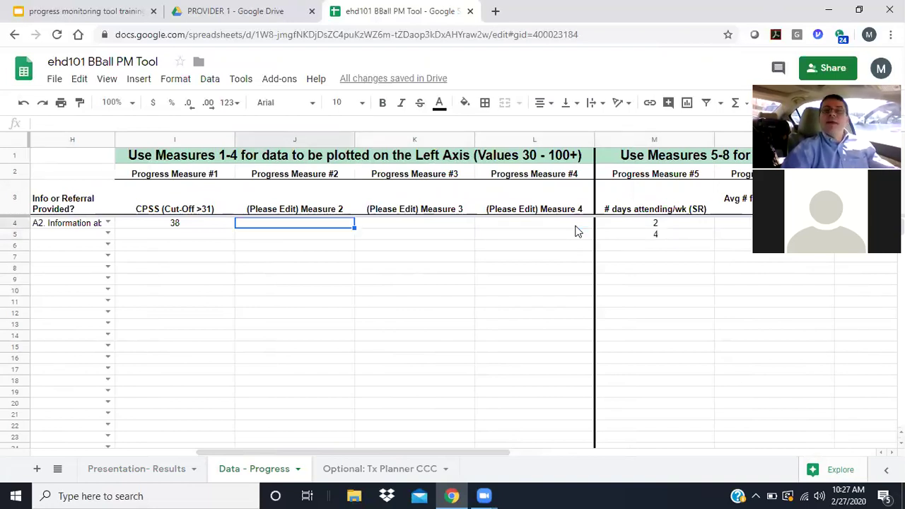
key(Up)
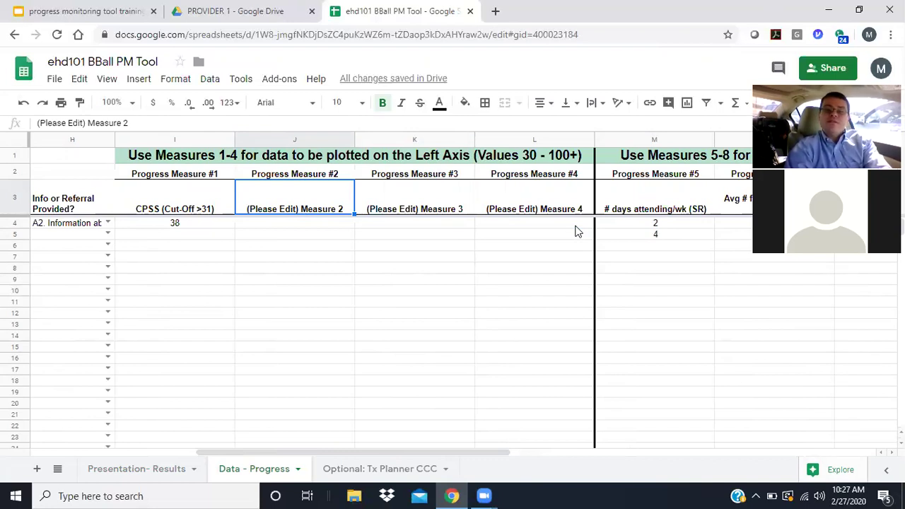
key(BackSpace)
text(#)
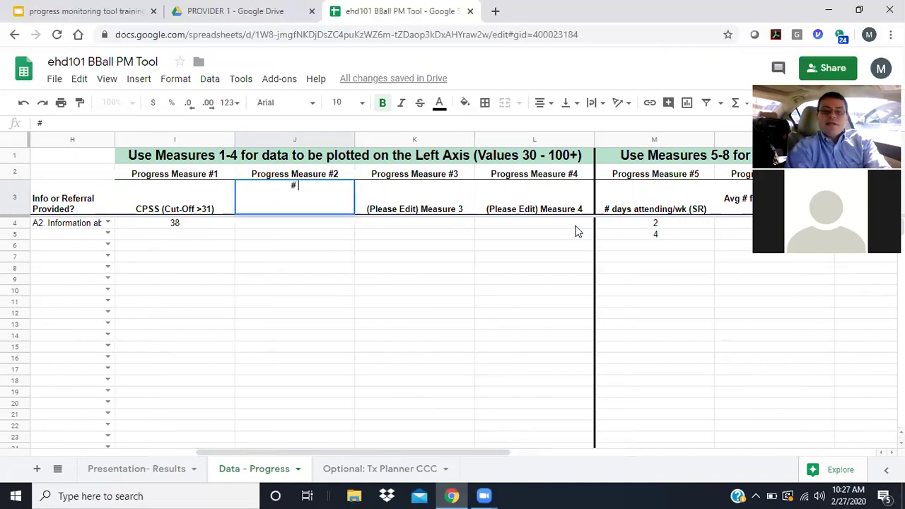
text( of)
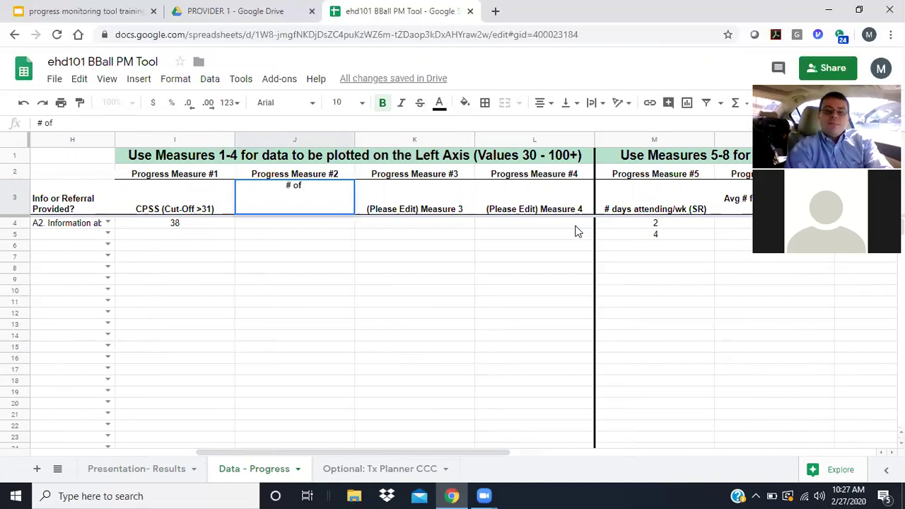
text( + )
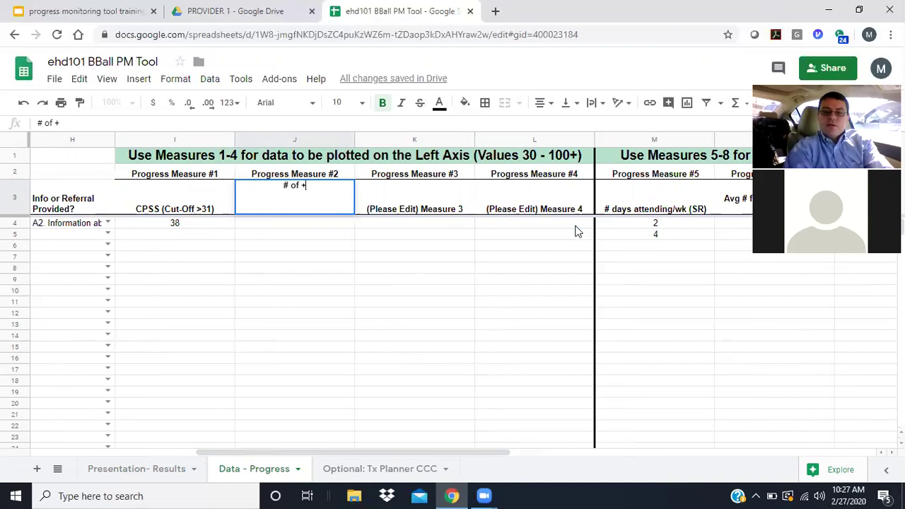
text(activities/wk)
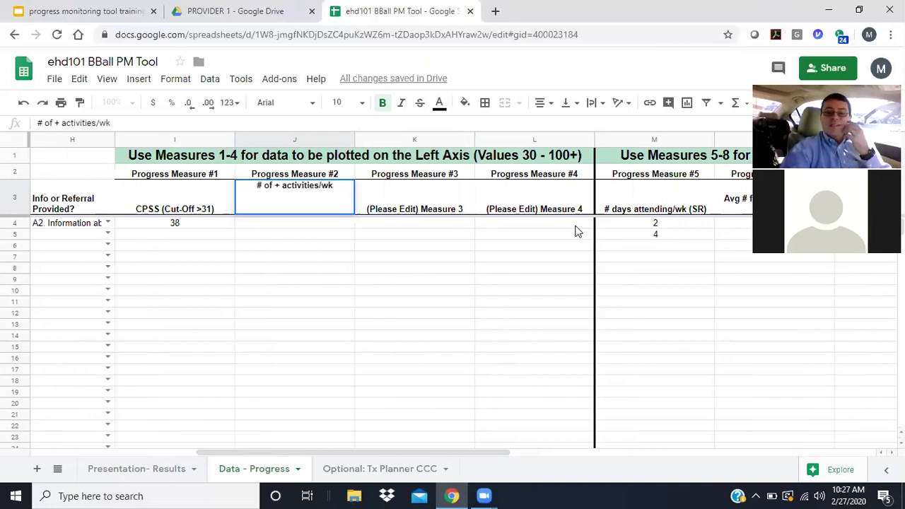
key(Return)
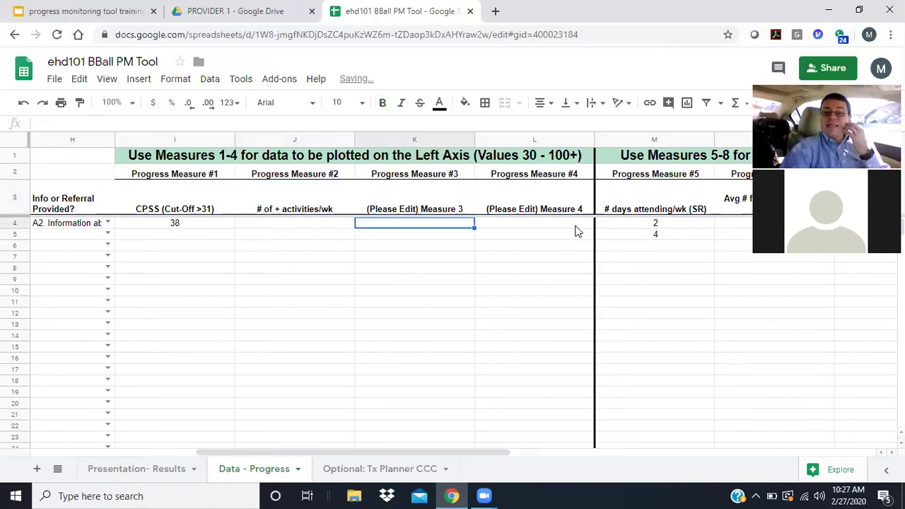
- Enter 120 in J4 and 150 in J5 under '# of + activities/wk'
key(Left)
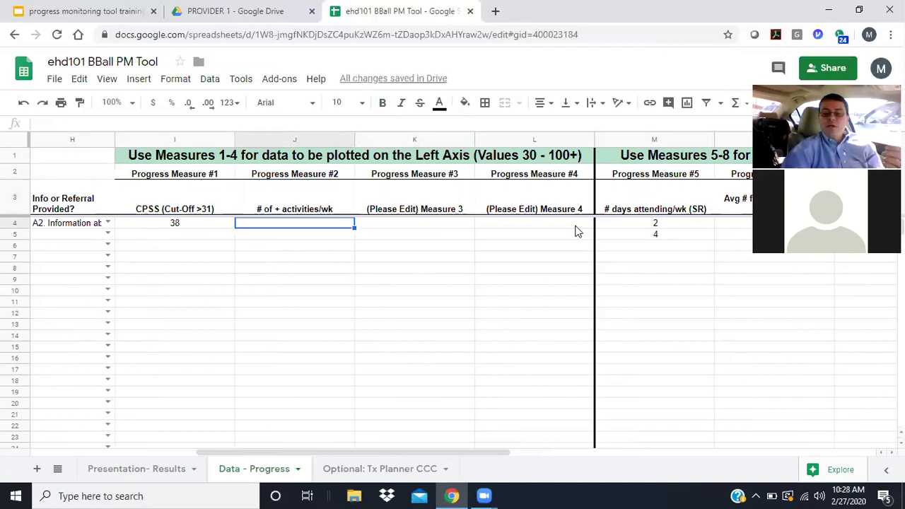
text(120)
key(Return)
key(Up)
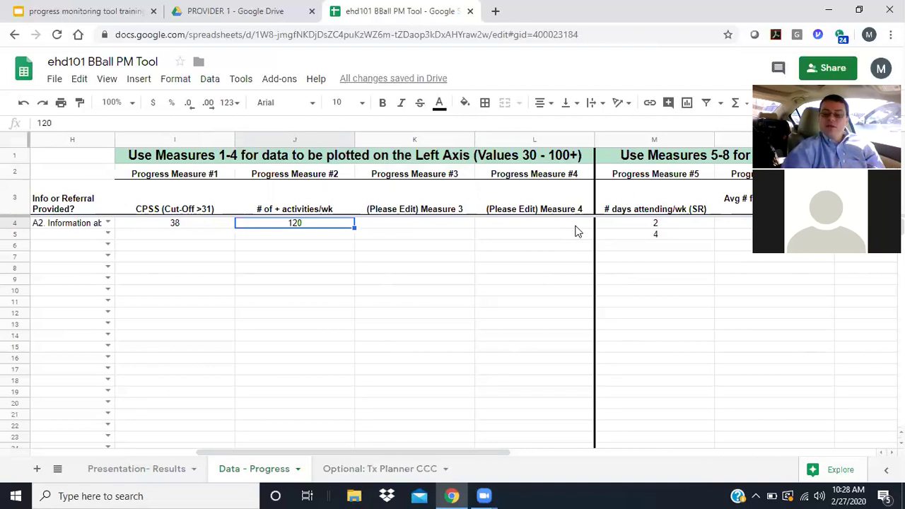
key(Down)
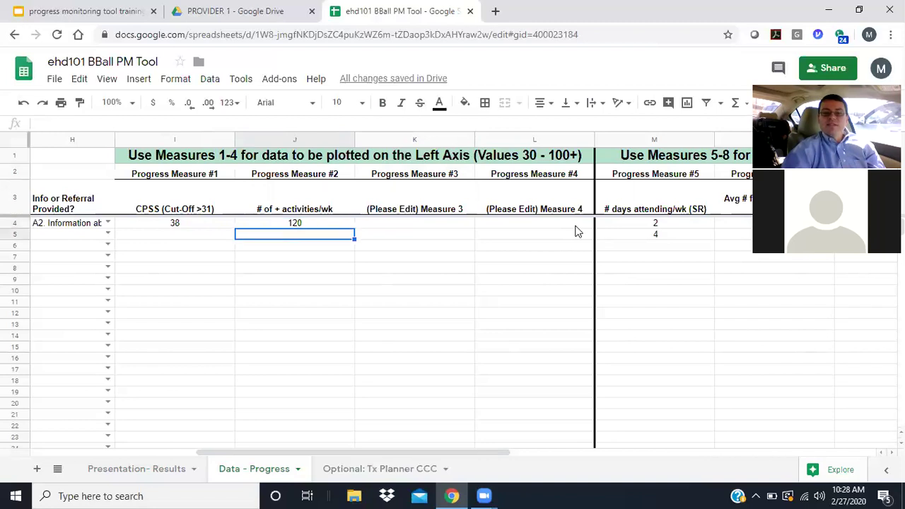
key(Up)
key(Down)
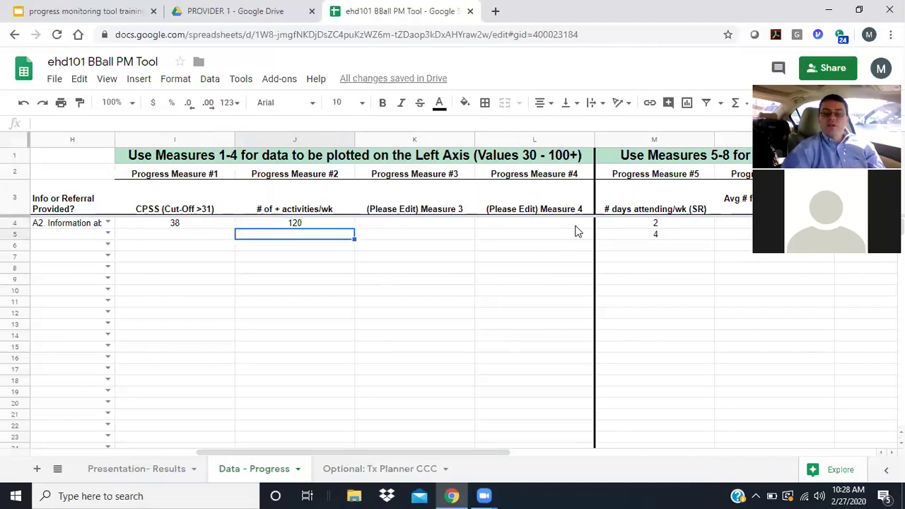
text(150)
key(Return)
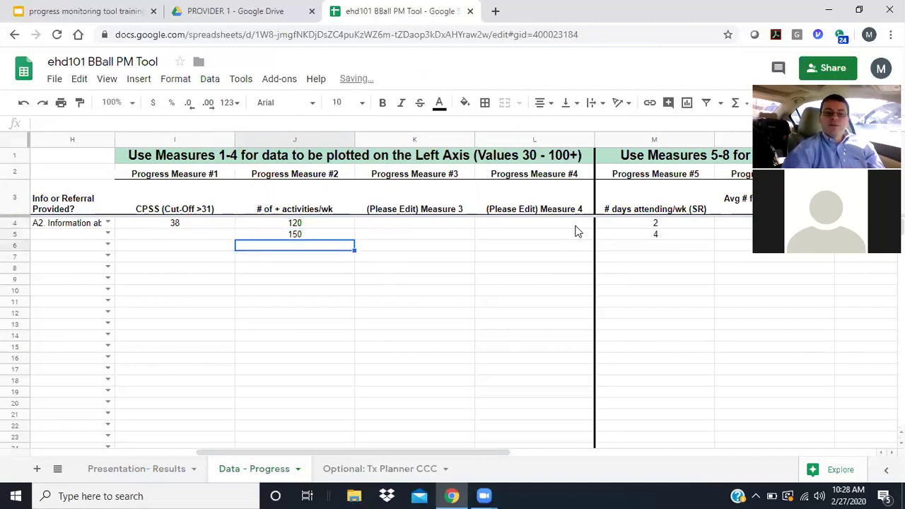
key(Left)
key(Left)
key(Left)
key(Left)
key(Left)
key(Left)
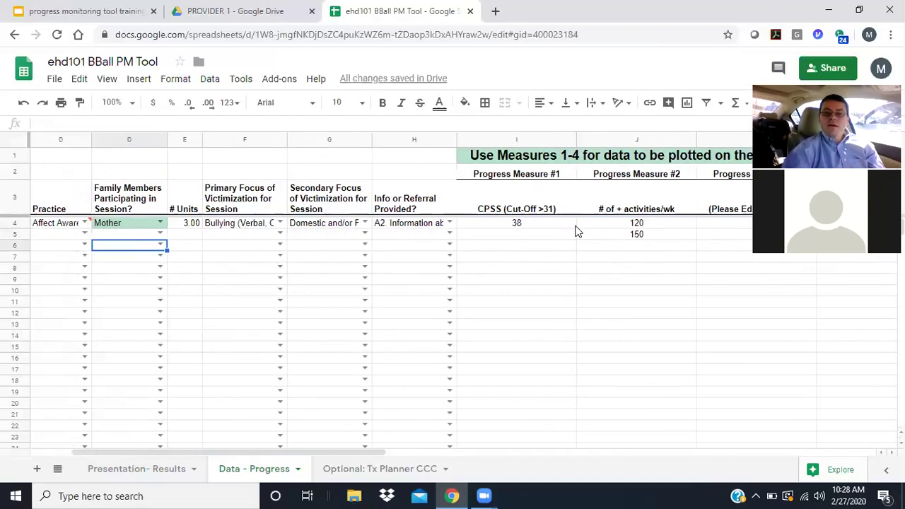
key(Right)
key(Right)
key(Right)
key(Right)
scroll(576, 231, right, 10)
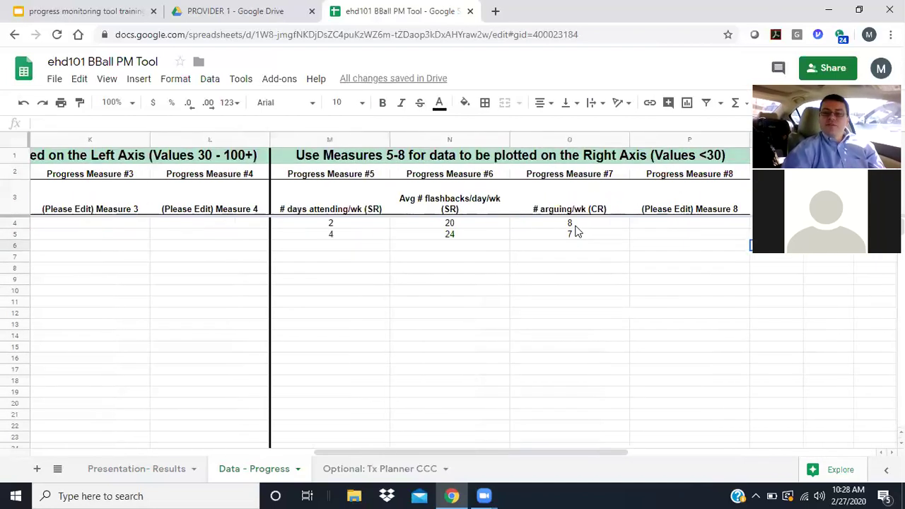
key(Right)
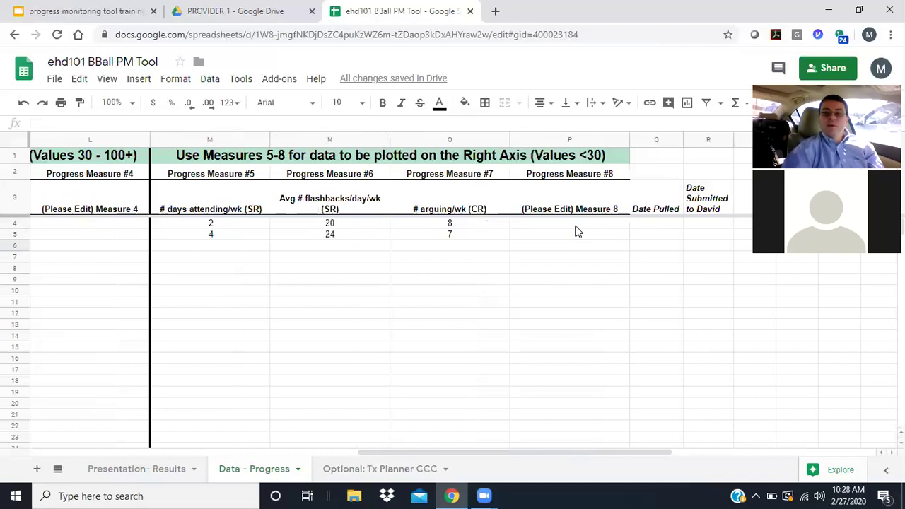
key(Left)
key(Left)
key(Left)
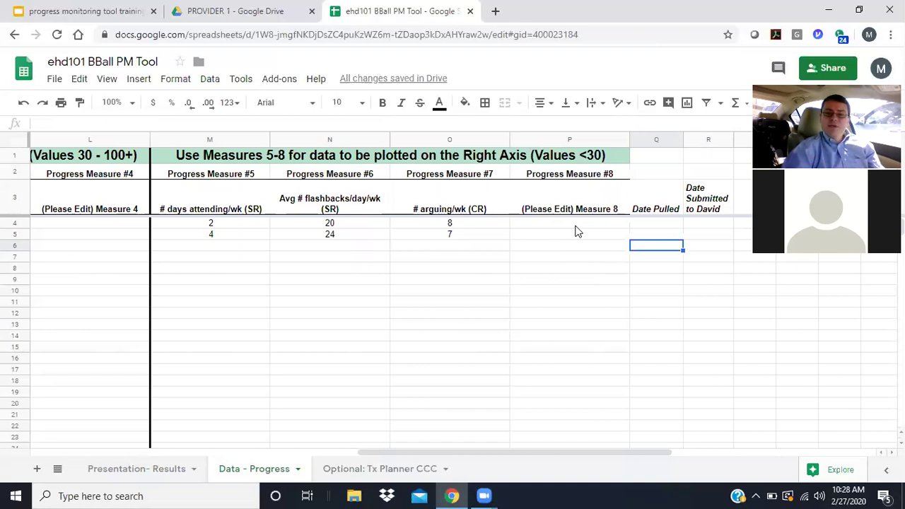
click(468, 223)
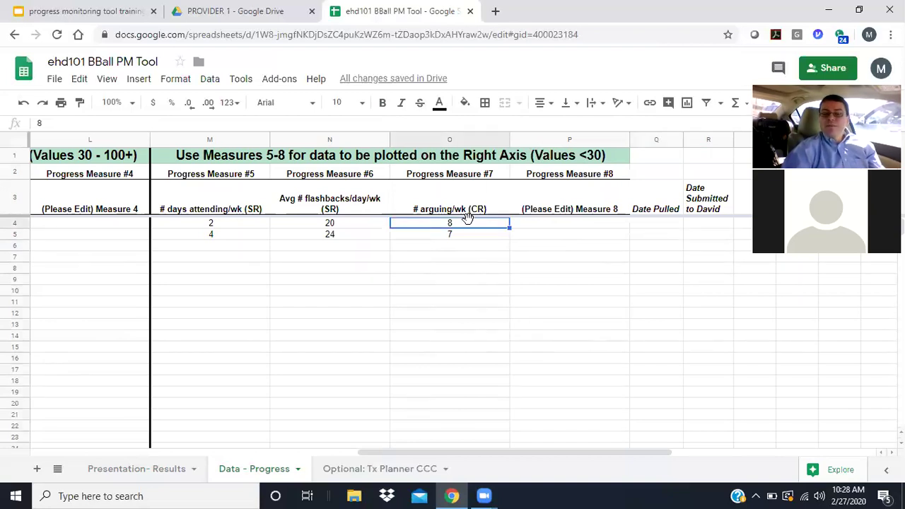
key(Right)
key(Right)
key(Right)
key(Left)
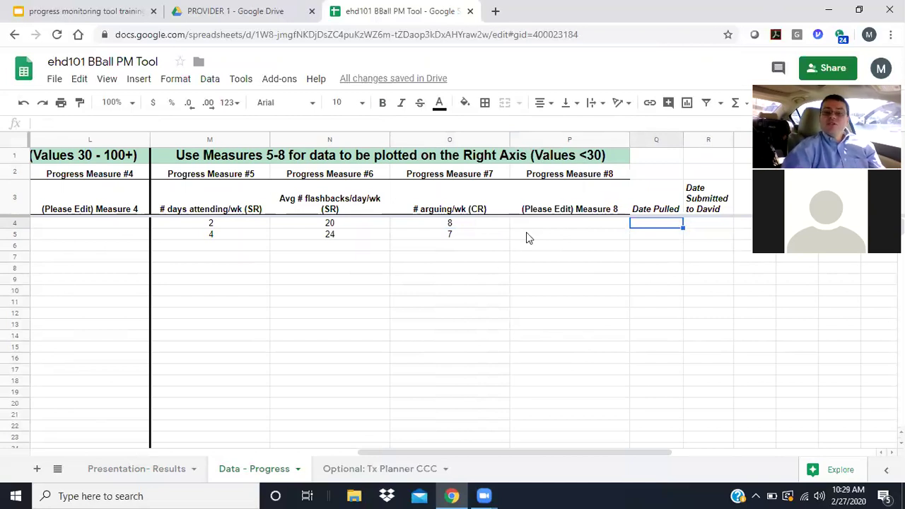
drag(567, 226, 247, 226)
drag(164, 212, 101, 222)
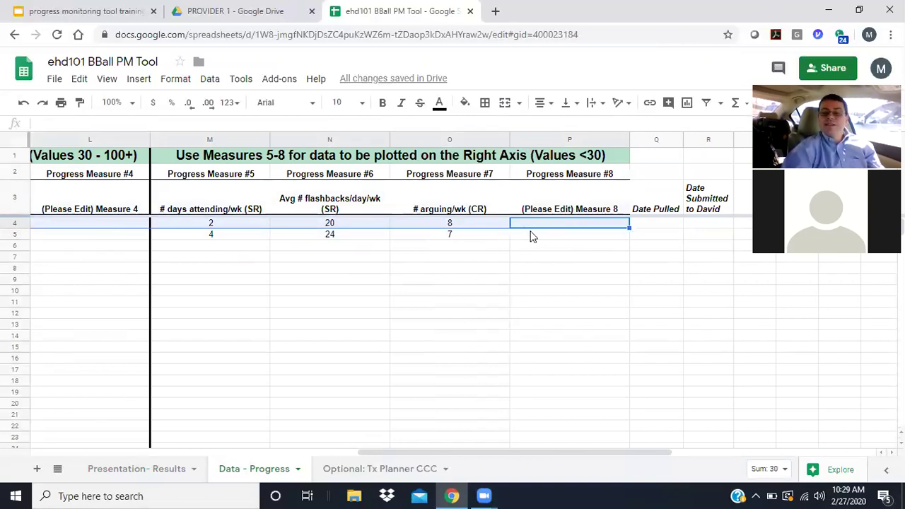
click(657, 226)
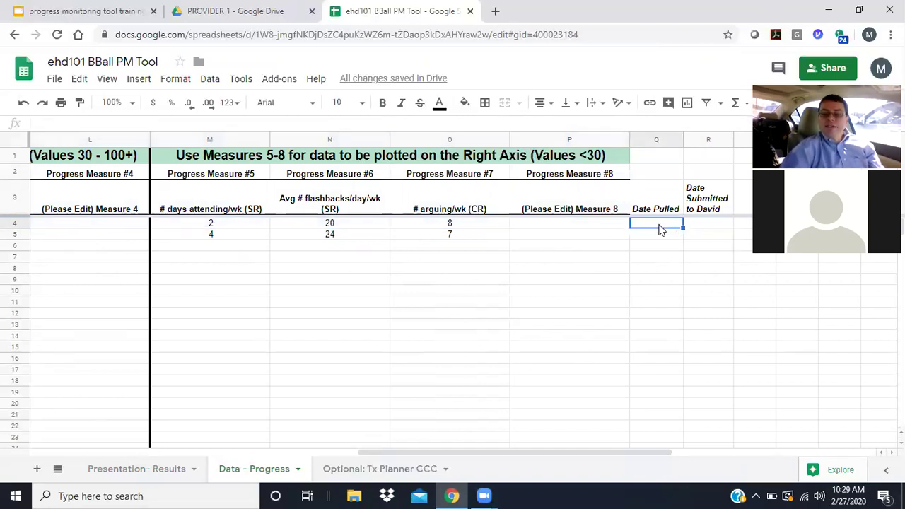
key(Tab)
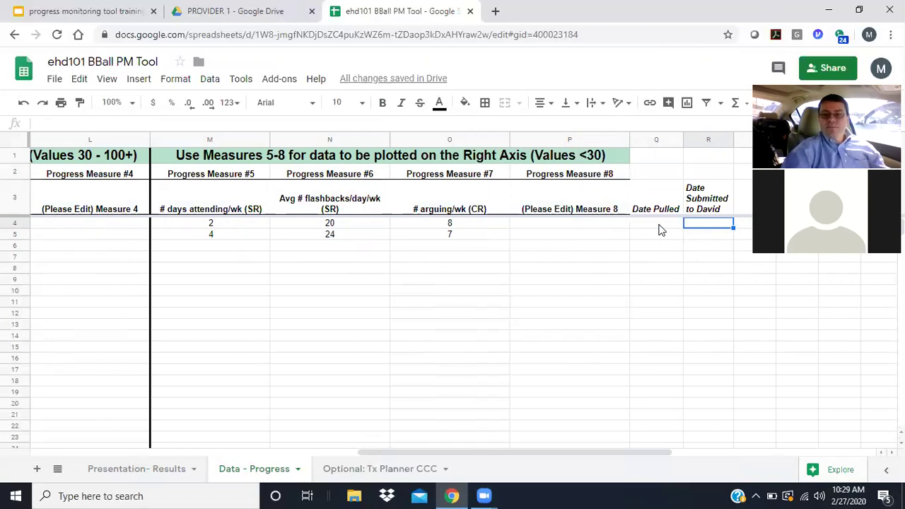
key(Down)
key(Left)
key(Left)
key(Left)
key(Left)
key(Left)
key(Left)
key(Left)
key(Left)
key(Left)
key(Left)
key(Left)
key(Left)
key(Left)
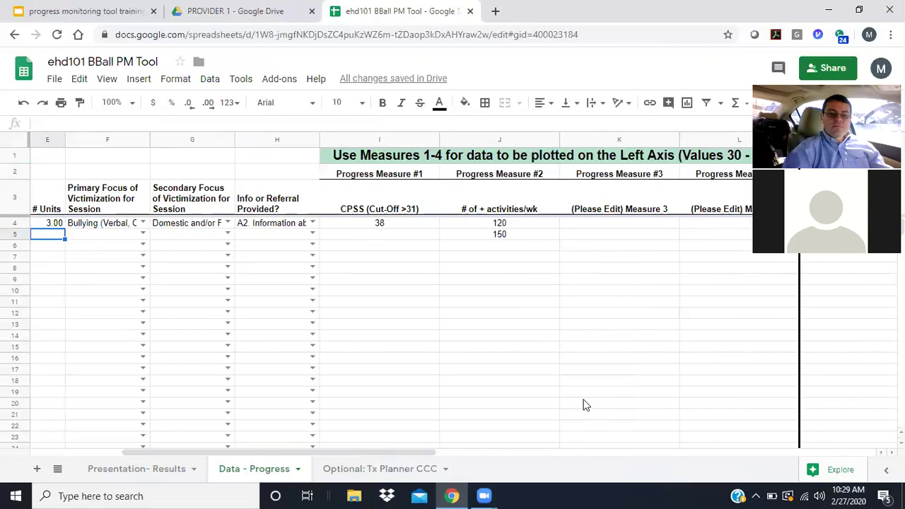
- On the Tx Planner CCC sheet, enter Focus 'Trauma' and Interference 'Disruptive Behavior'
click(367, 469)
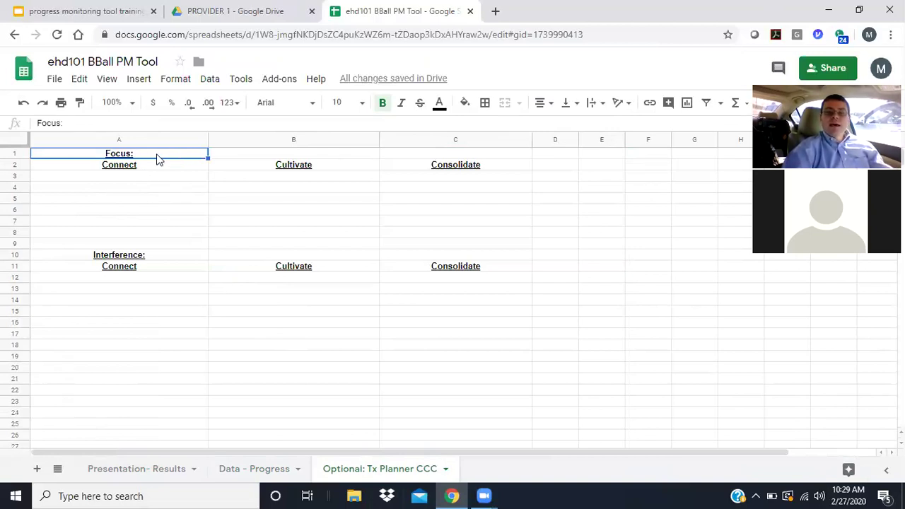
click(248, 156)
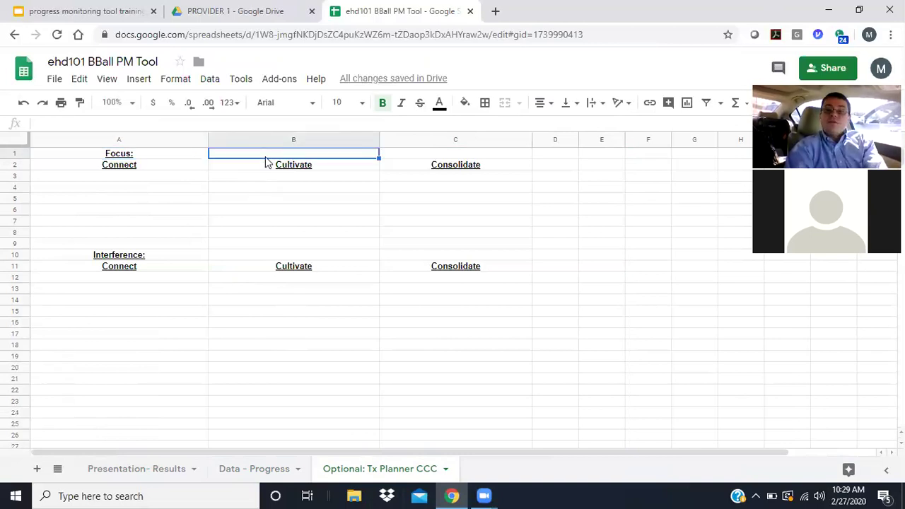
text(Trauma)
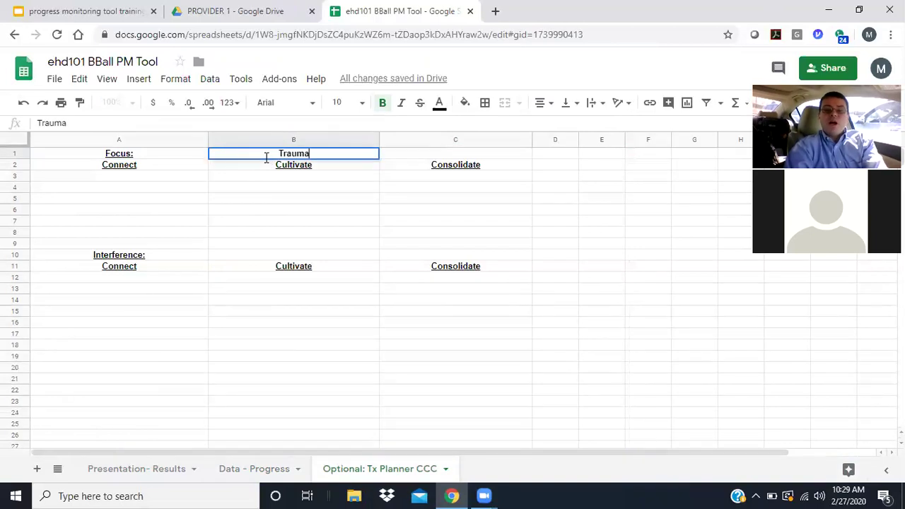
click(299, 253)
text(Disrupt)
key(BackSpace)
text(pti)
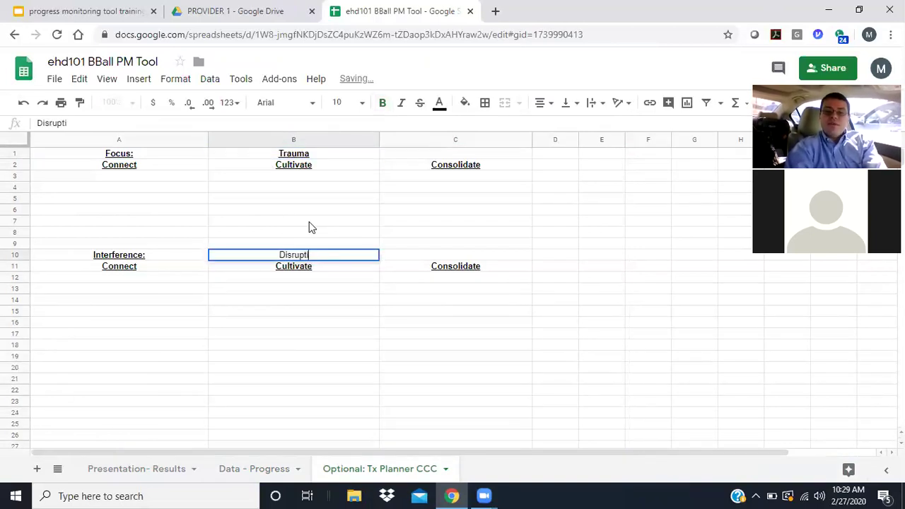
text(ve Behavior)
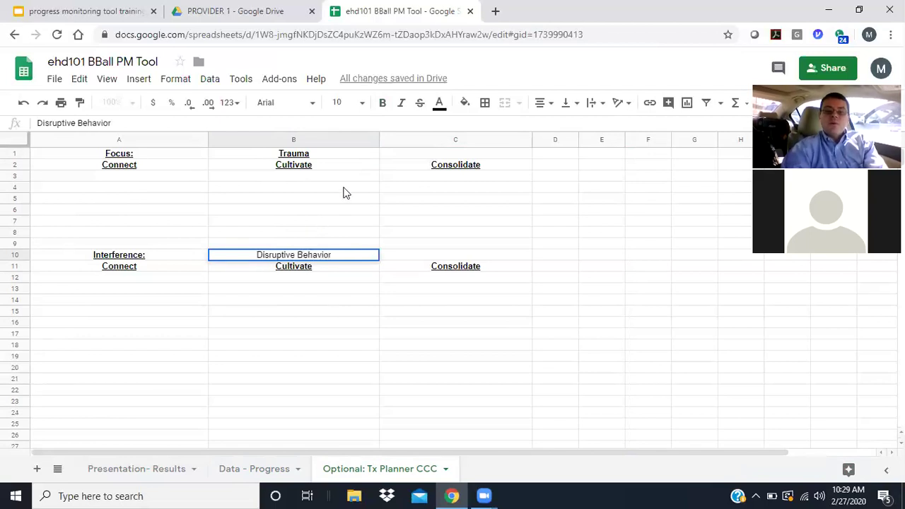
click(383, 256)
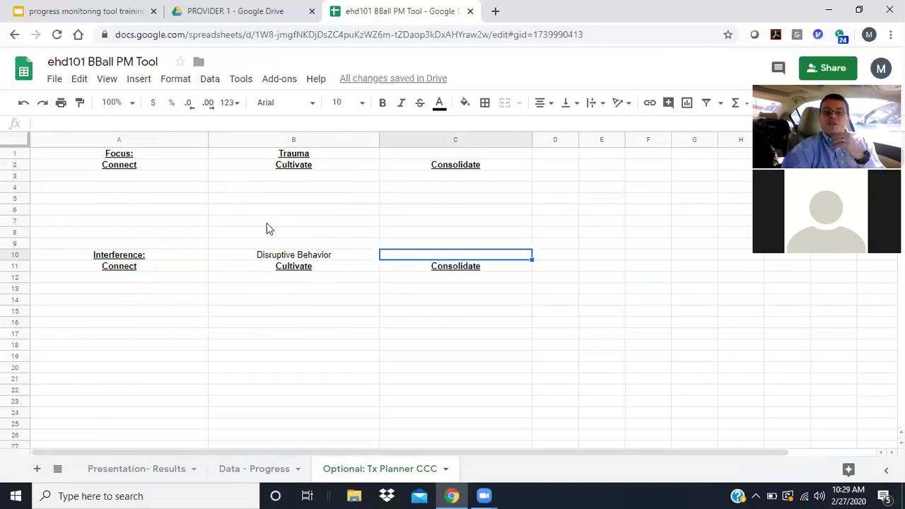
click(147, 177)
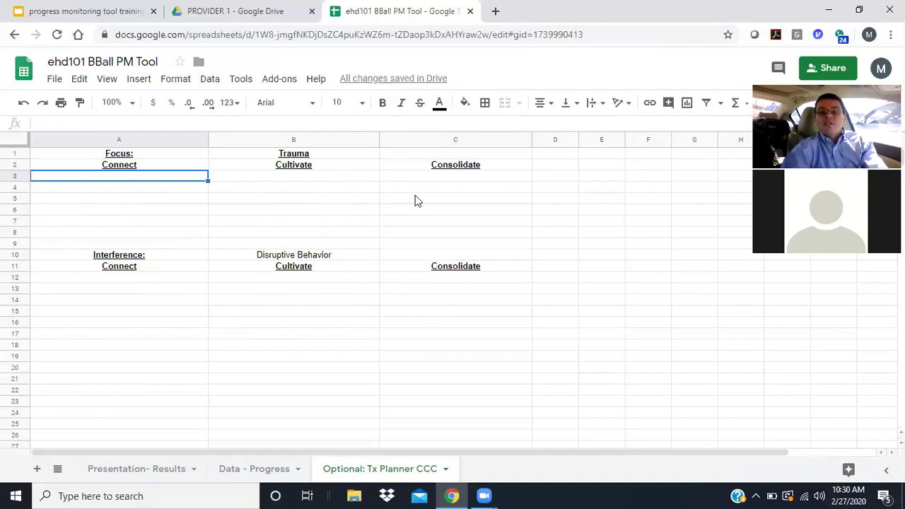
click(466, 182)
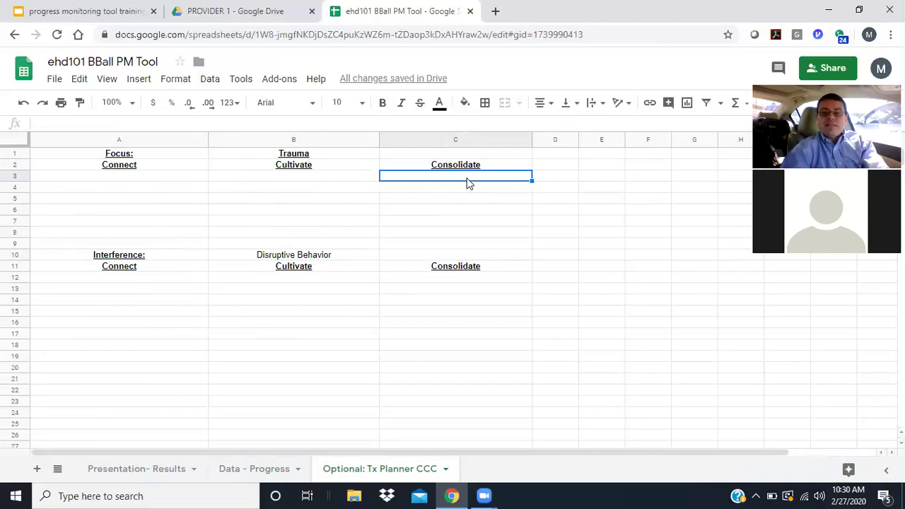
- Fill A3:C3 with Psychoeducation, Relaxation and Future Safety Development for Trauma
click(168, 177)
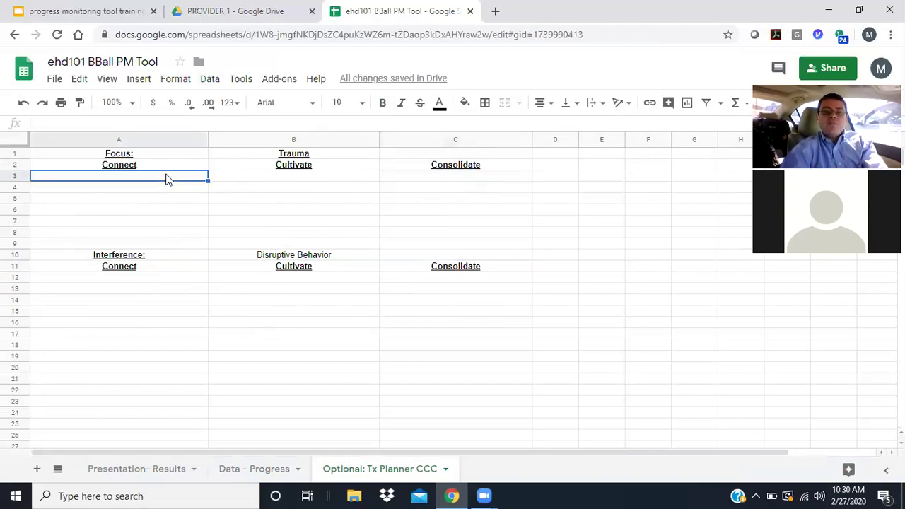
click(265, 177)
click(155, 181)
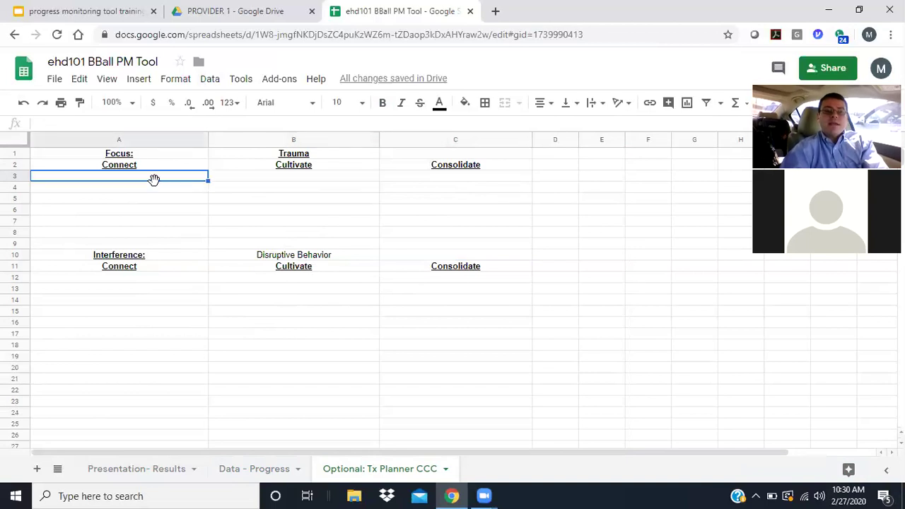
text(Psychoeducation)
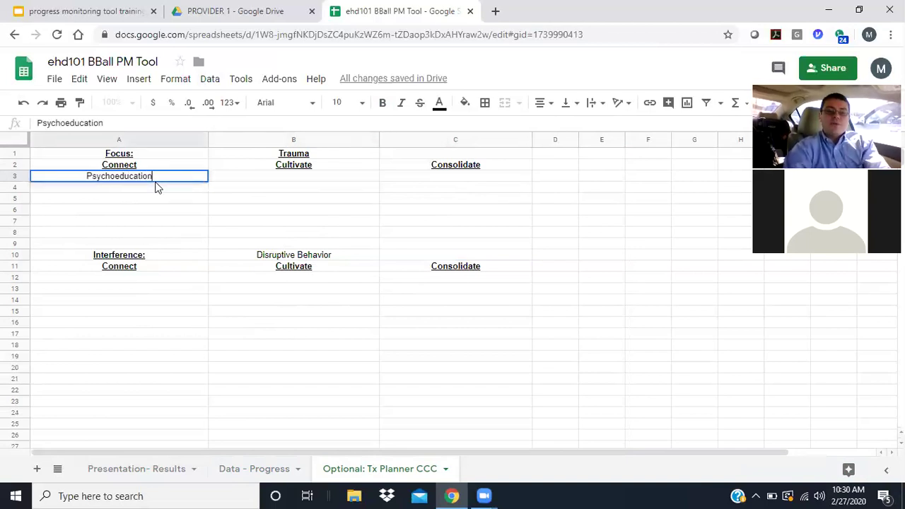
key(Tab)
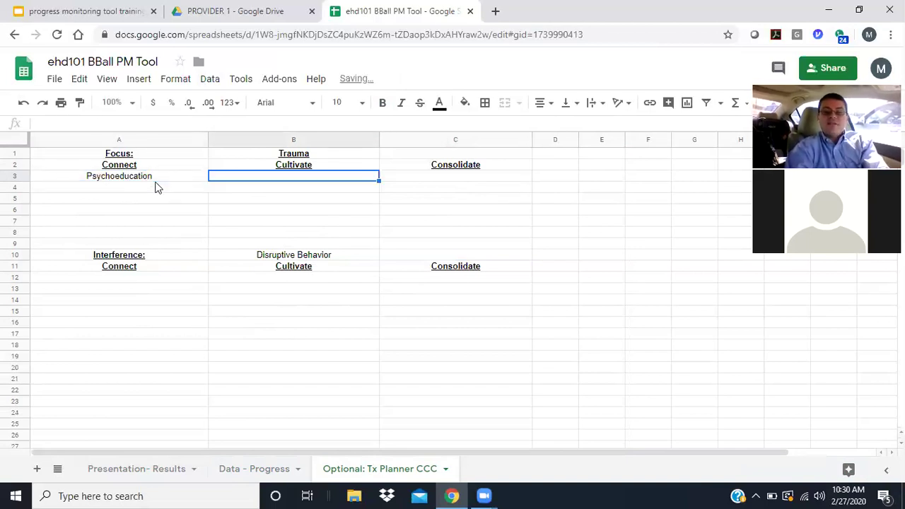
text(Relaxation)
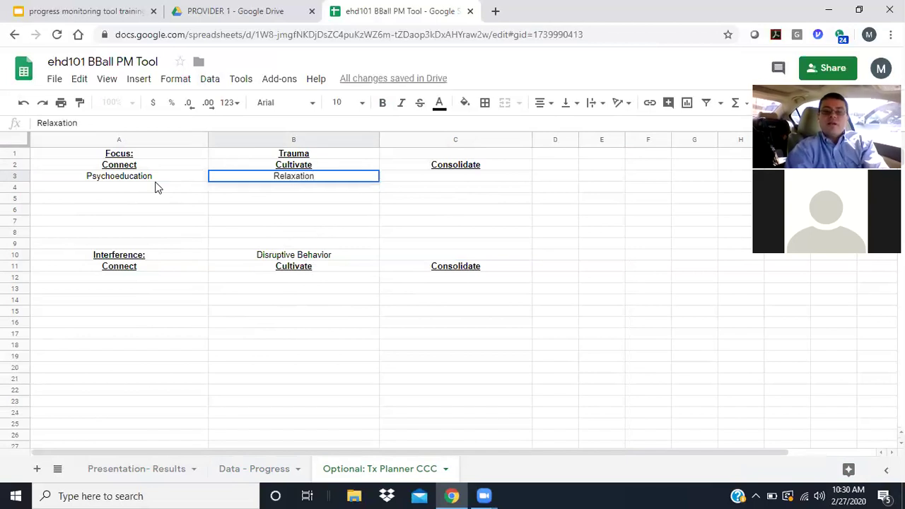
key(Tab)
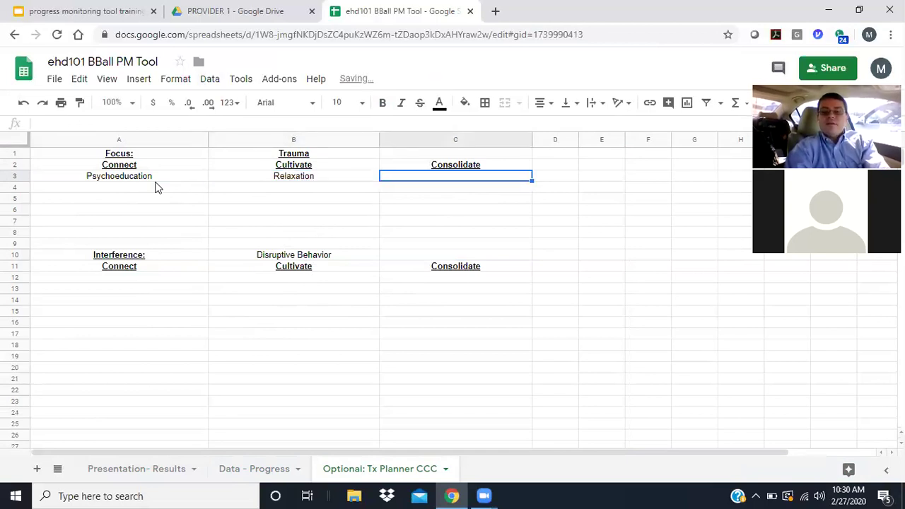
text(Future Safe)
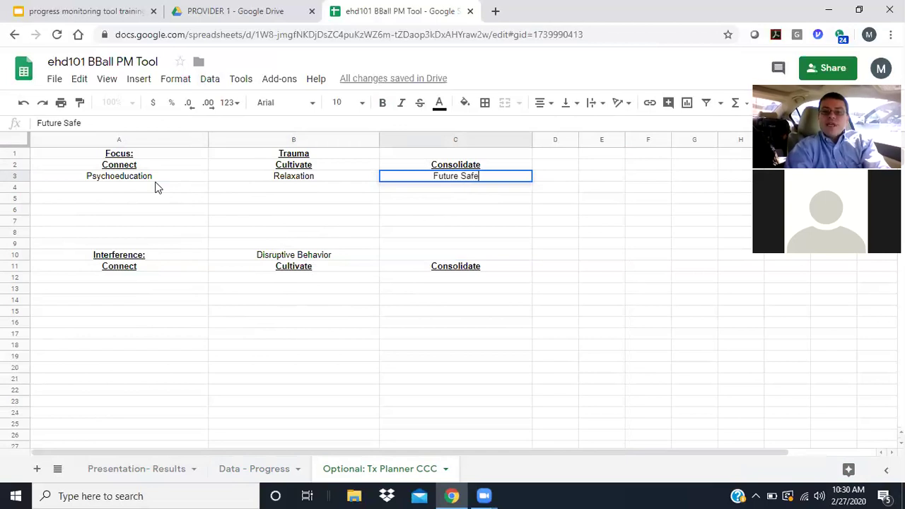
text(ty E)
key(BackSpace)
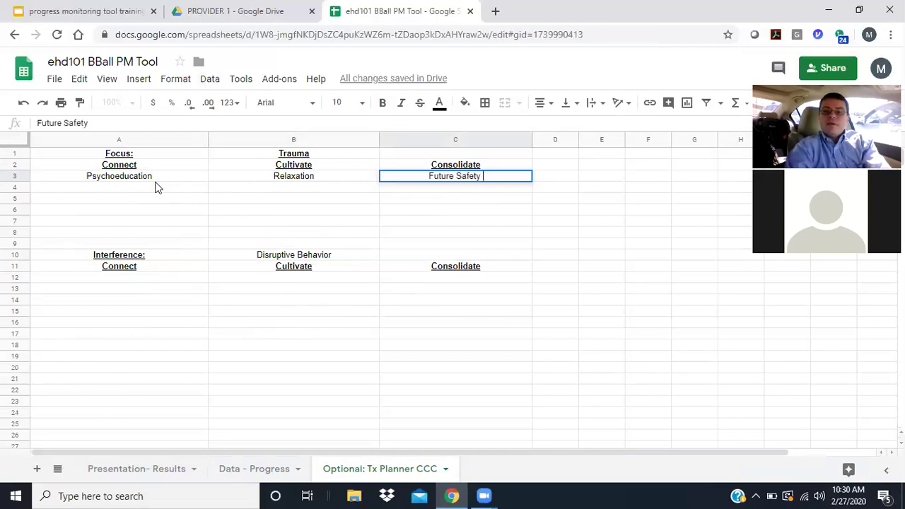
text(Development)
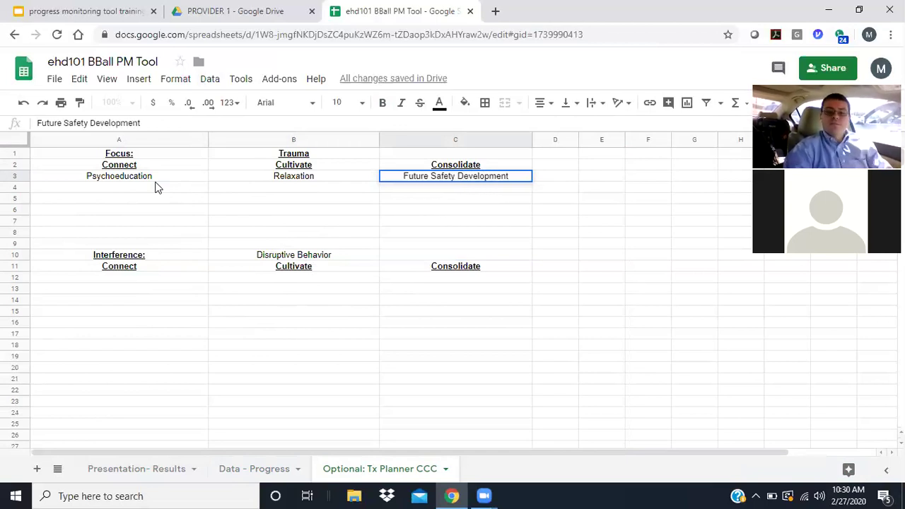
- Enter 'Psychoeducation Disruptive Behavior' and 'Cognitive Disruptive Behavior' in A12 and B12
click(148, 278)
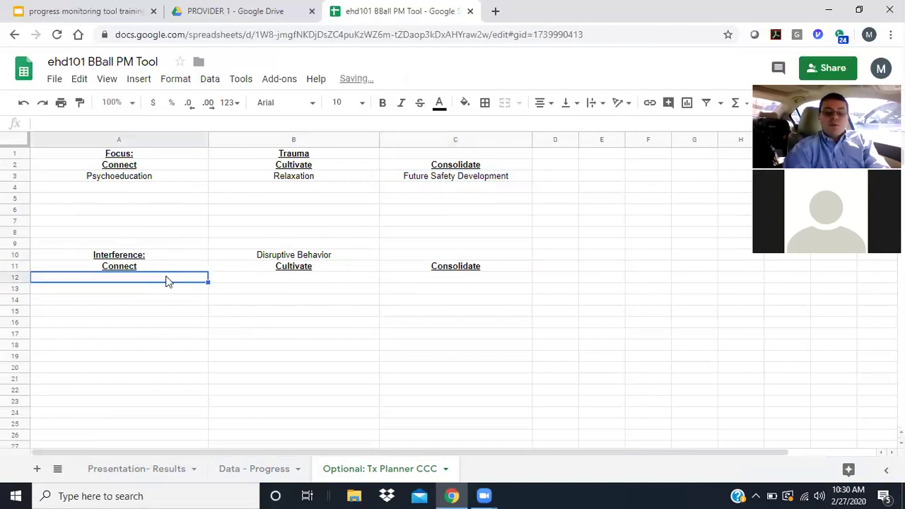
text(Psychoeducation)
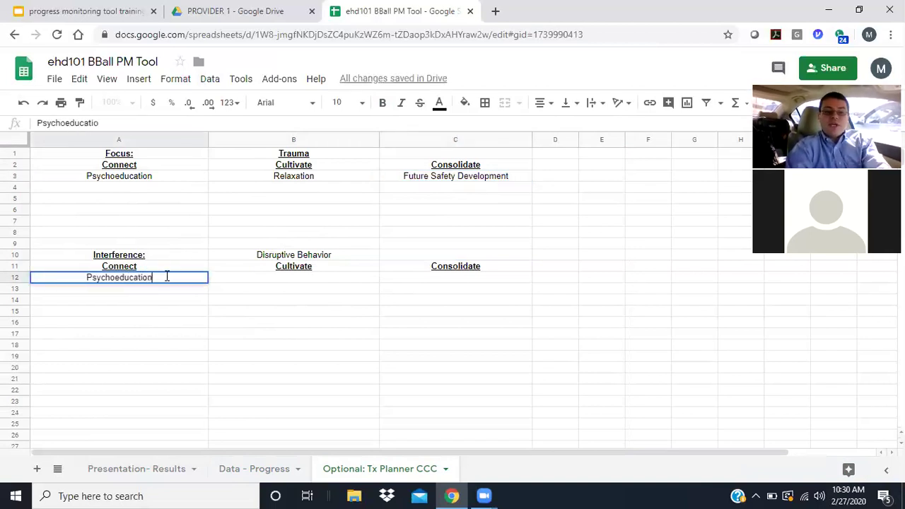
text( Disruptive Behav)
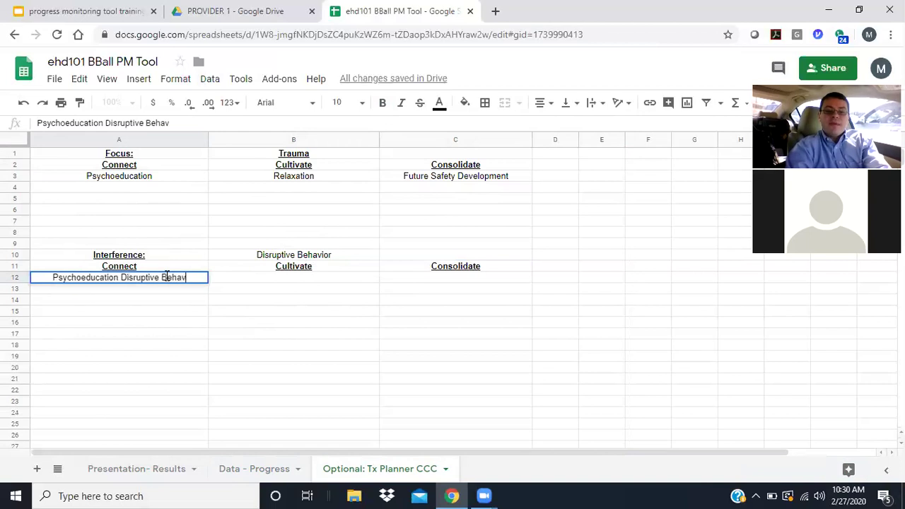
text(ior)
key(Tab)
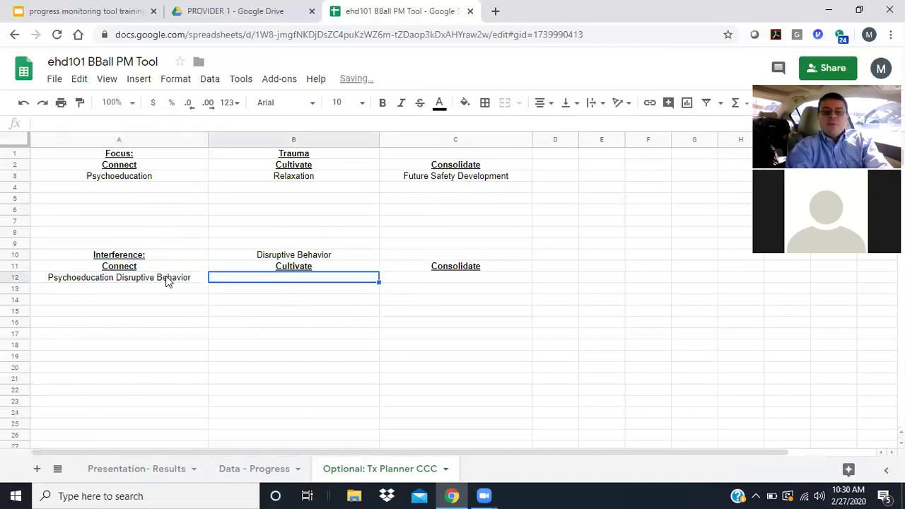
text(Cognitive )
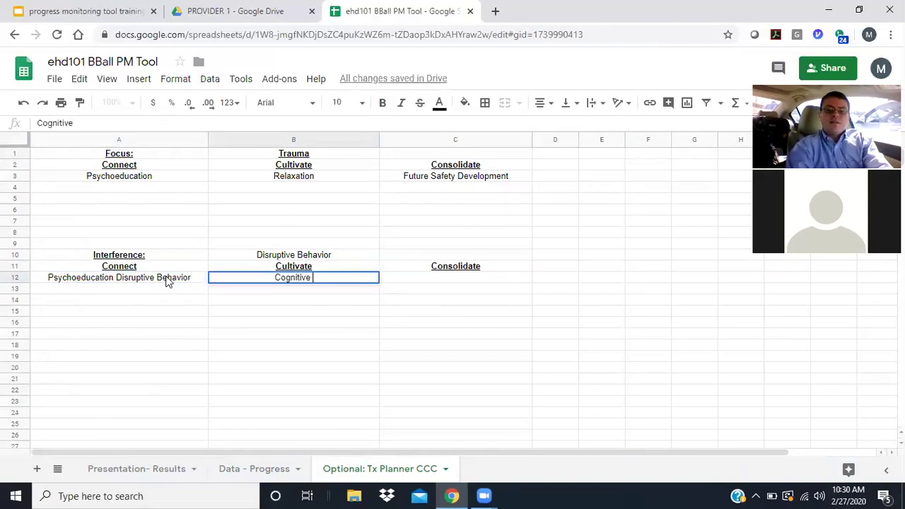
text(Disruptive Bha)
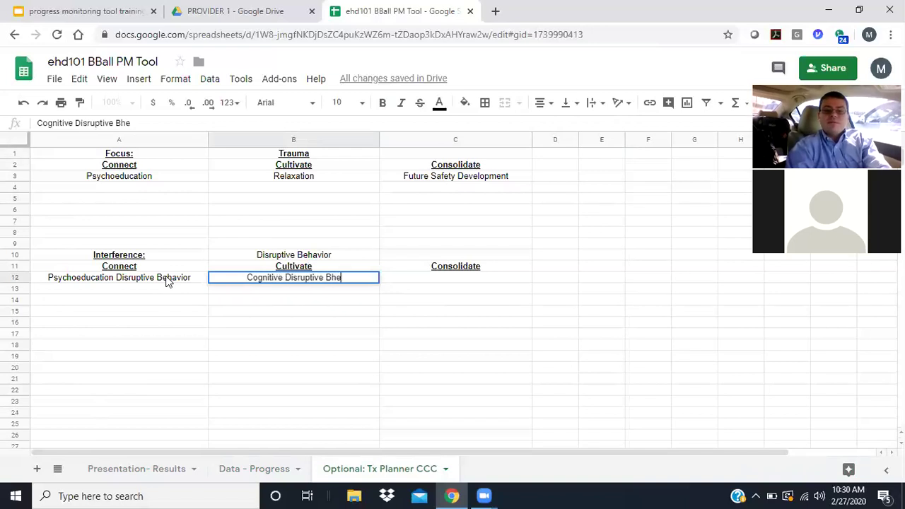
key(BackSpace)
key(BackSpace)
text(ehavior)
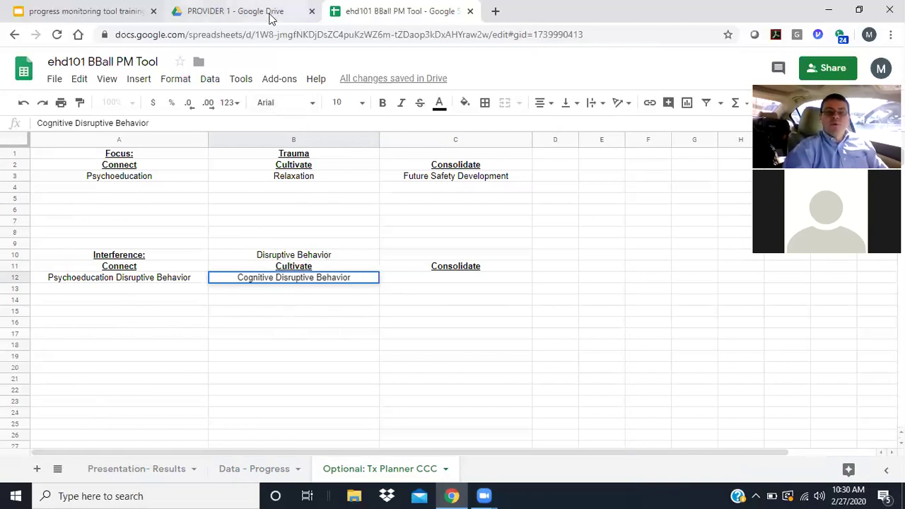
- Switch to the Presentation- Results sheet and scroll through the Progress Measures chart
click(150, 471)
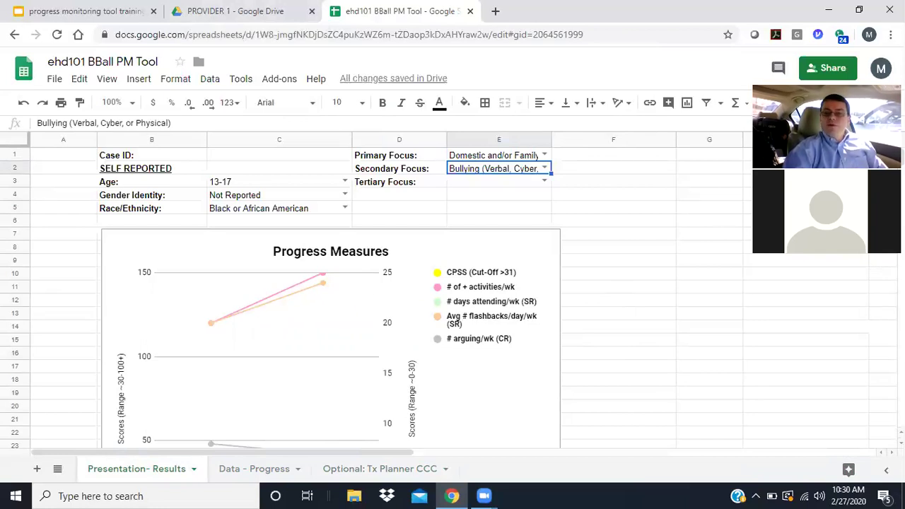
scroll(453, 297, down, 10)
scroll(452, 297, up, 7)
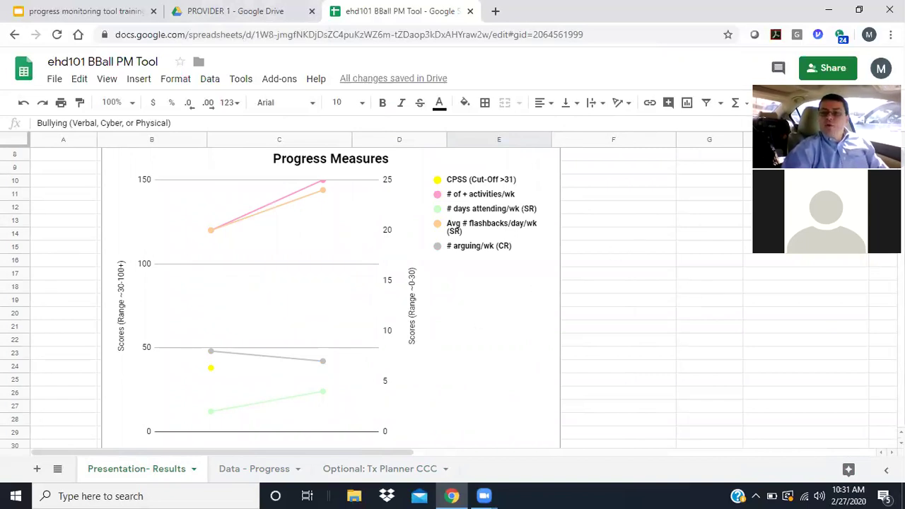
scroll(452, 297, up, 3)
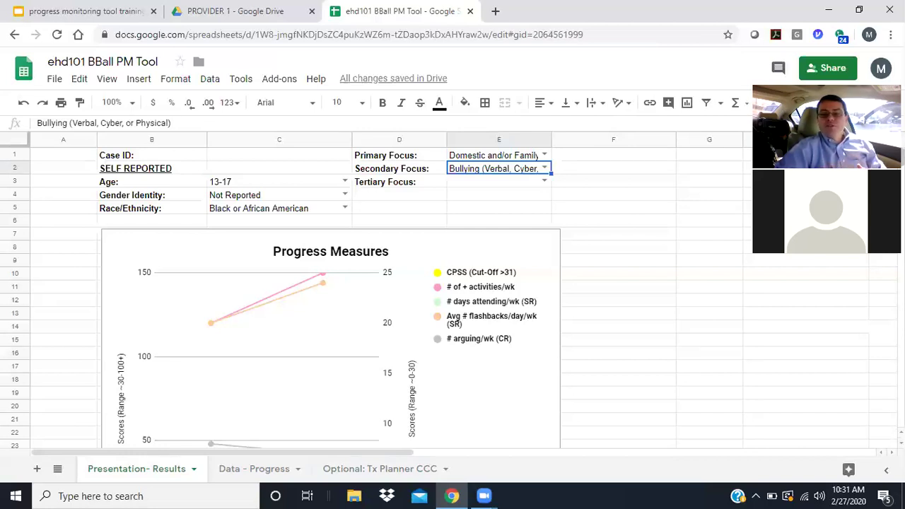
- Go to the training presentation and select slide 3, the 'Thank you!' slide
click(80, 12)
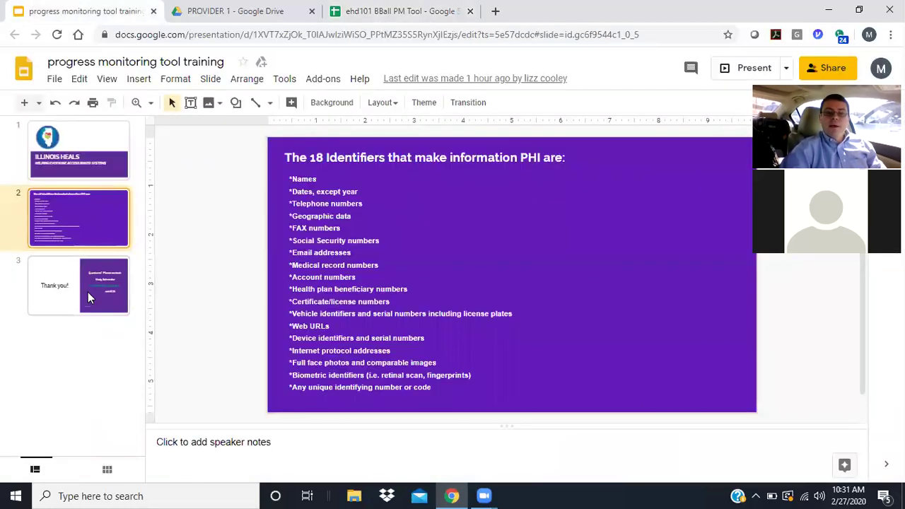
click(88, 292)
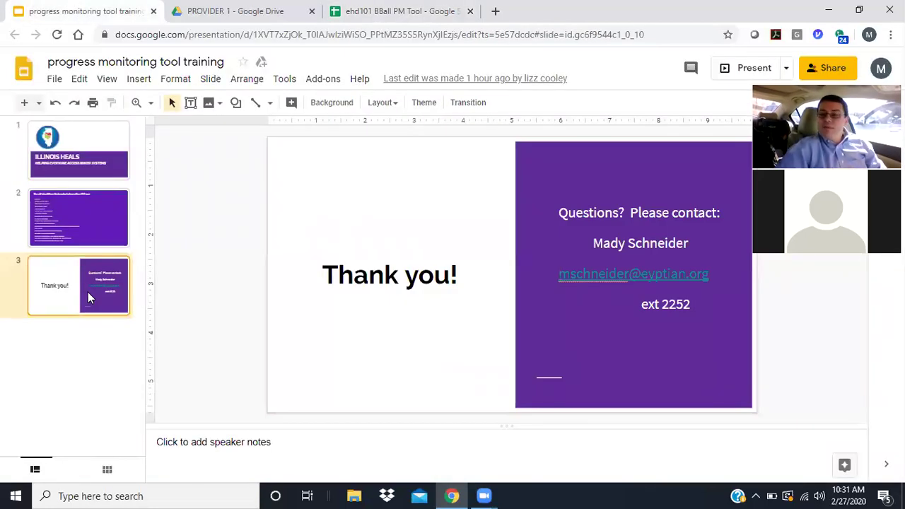